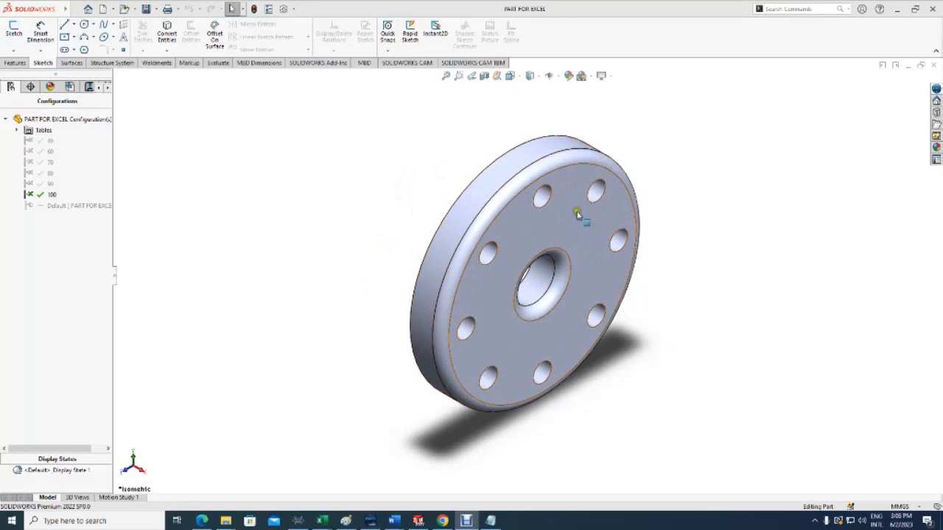
# - Activate configurations 40, 60, 70, 80, 90 and 100 in turn to compare the disc sizes and hole patterns, ending on 40
pyautogui.moveTo(321, 235); pyautogui.dragTo(322, 206, button='middle')
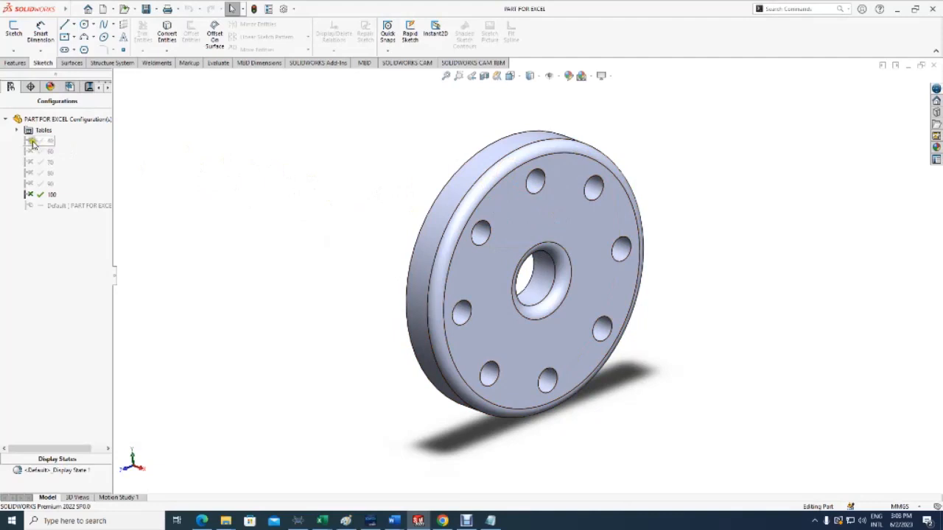
pyautogui.doubleClick(33, 143)
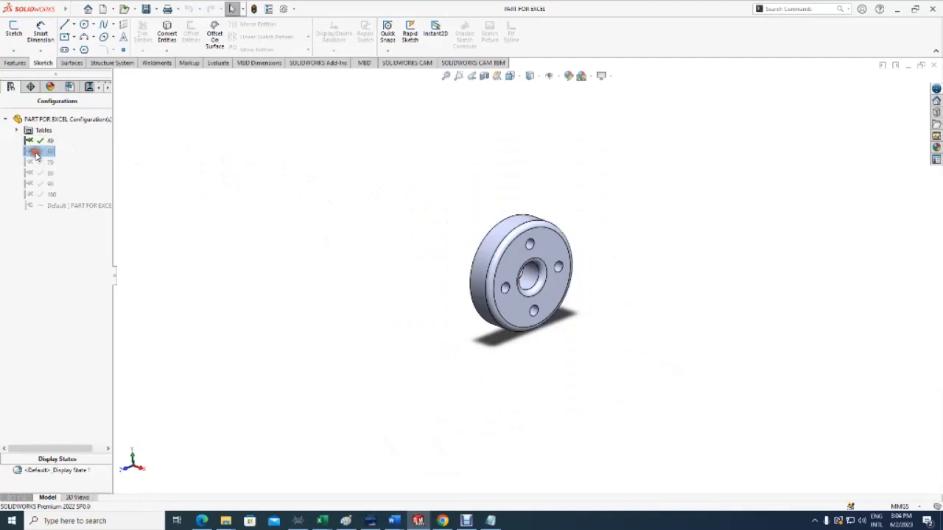
pyautogui.doubleClick(37, 153)
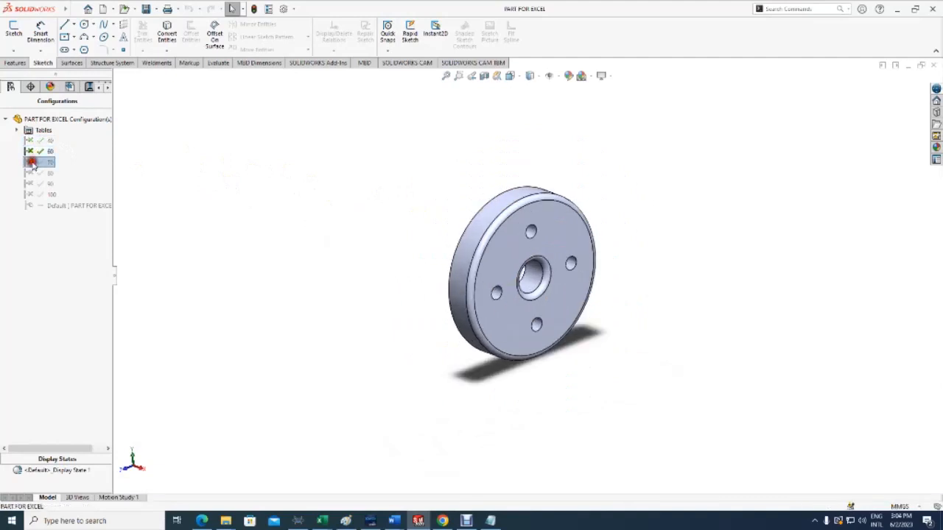
pyautogui.doubleClick(33, 163)
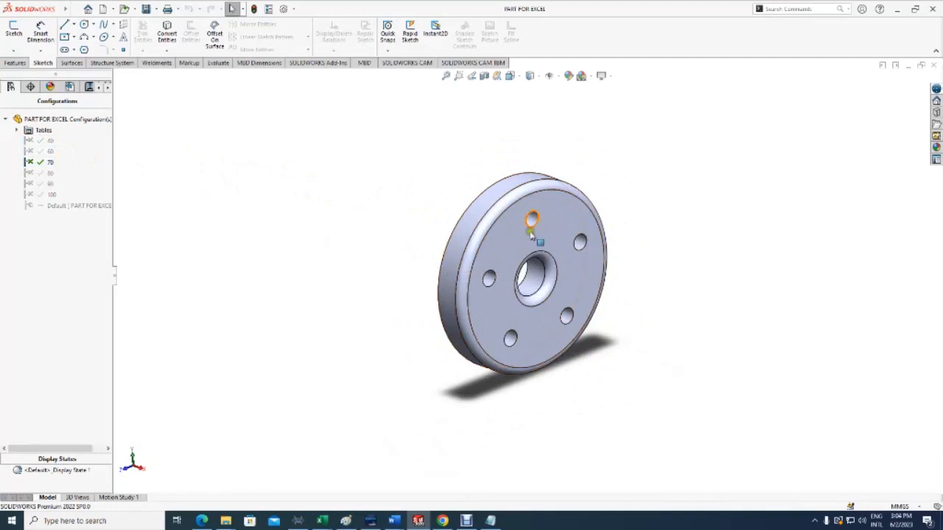
pyautogui.click(32, 173)
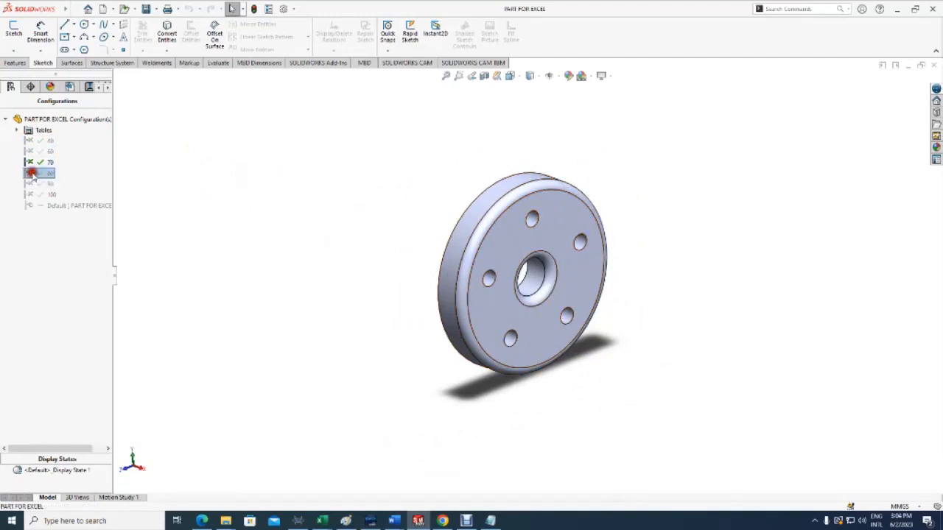
pyautogui.doubleClick(32, 174)
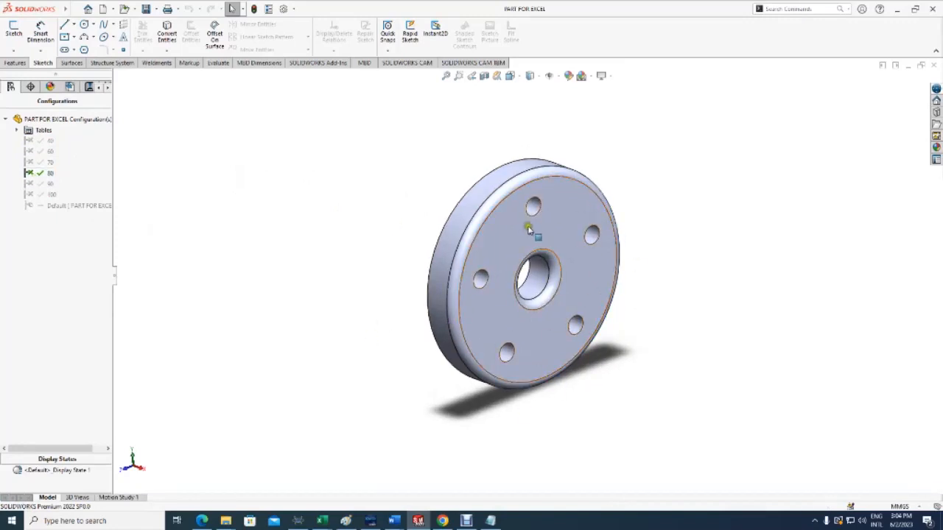
pyautogui.doubleClick(33, 184)
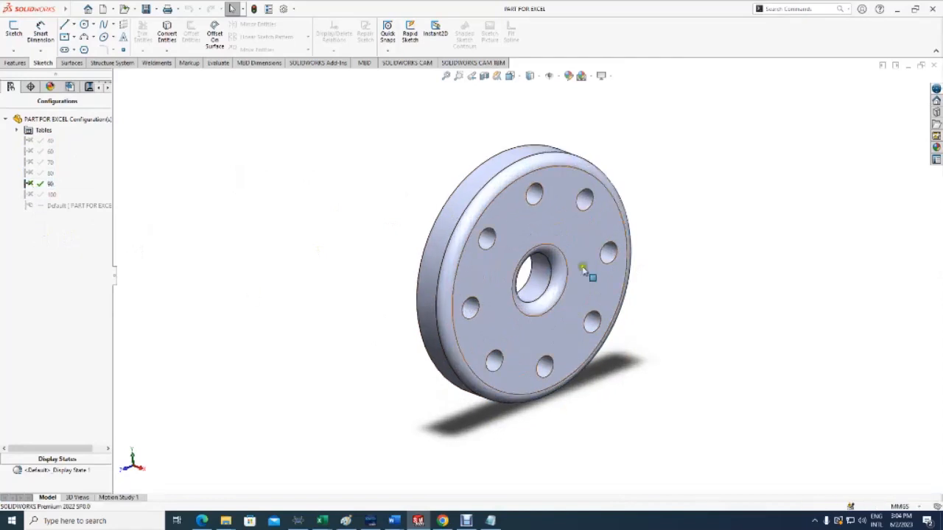
pyautogui.doubleClick(33, 196)
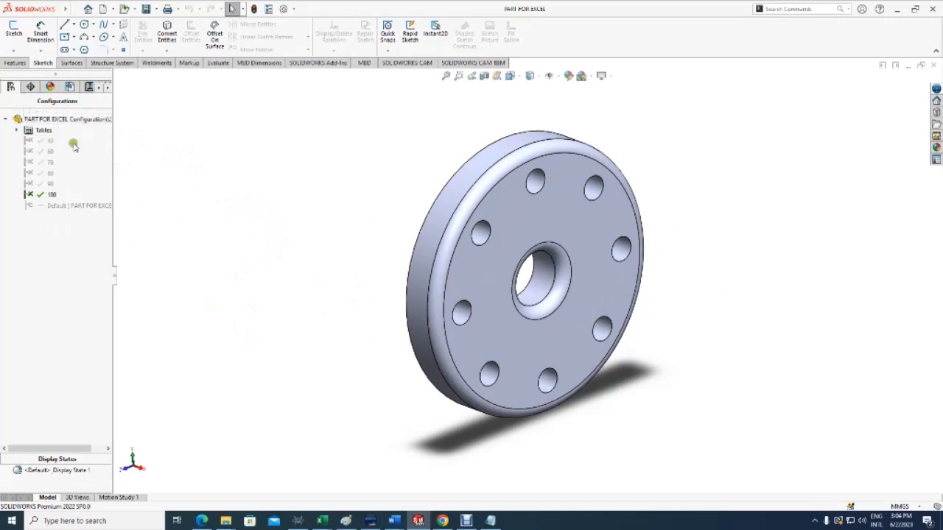
pyautogui.doubleClick(43, 139)
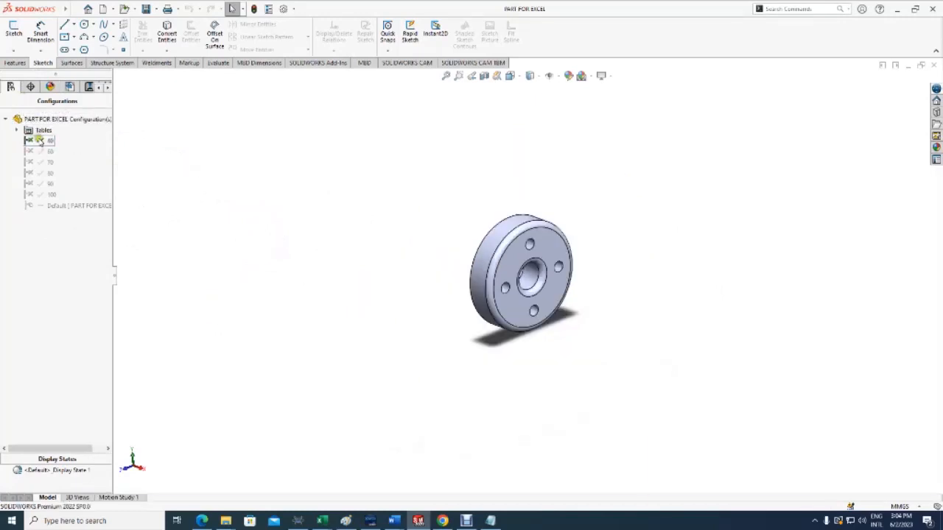
# - Display the feature tree of the finished disc to examine how the part is built
pyautogui.click(98, 88)
pyautogui.click(98, 88)
pyautogui.click(29, 86)
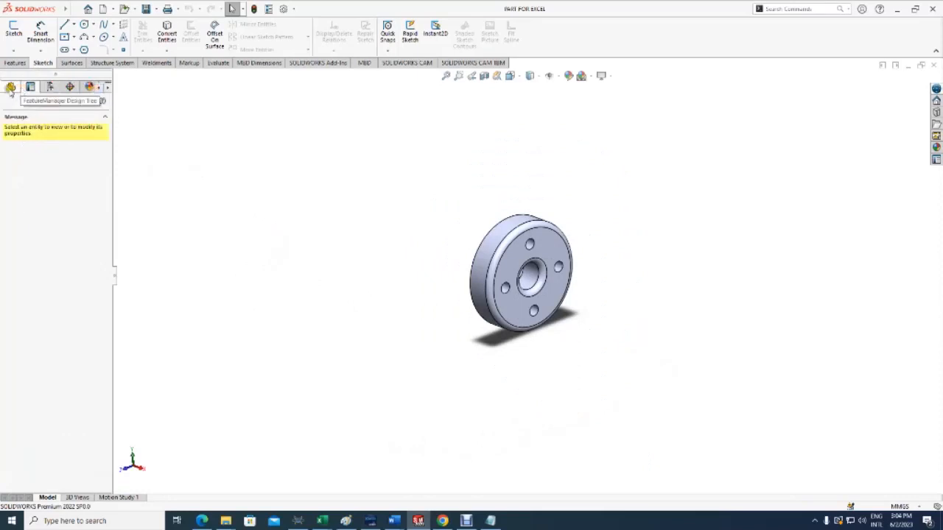
pyautogui.click(10, 88)
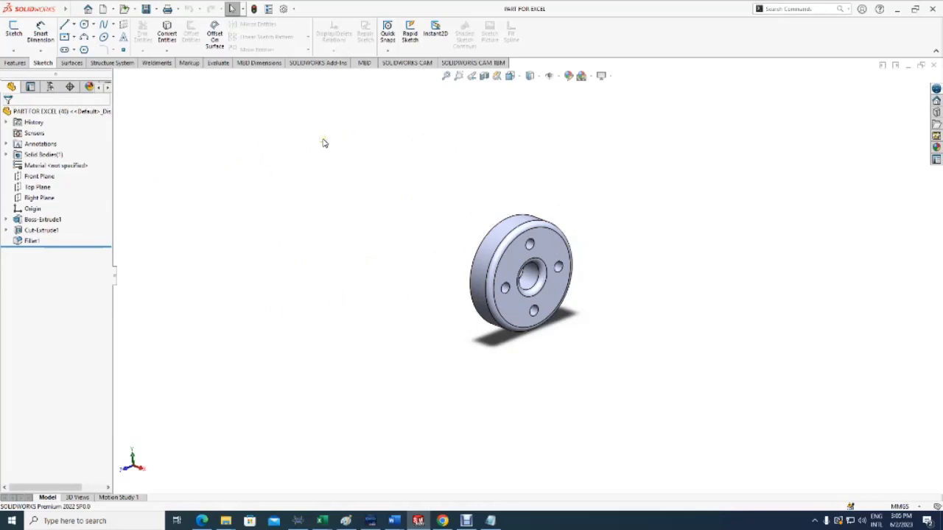
pyautogui.click(378, 110)
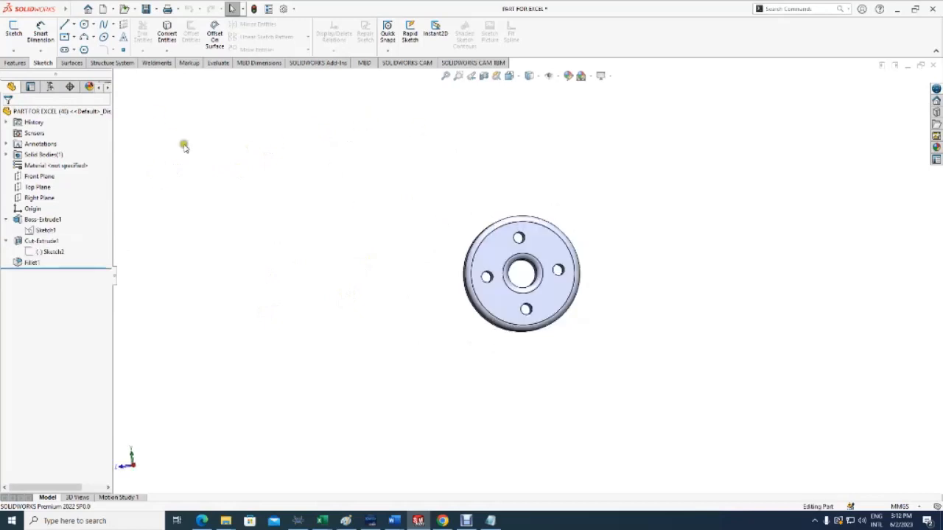
# - Create a new part document
pyautogui.click(157, 10)
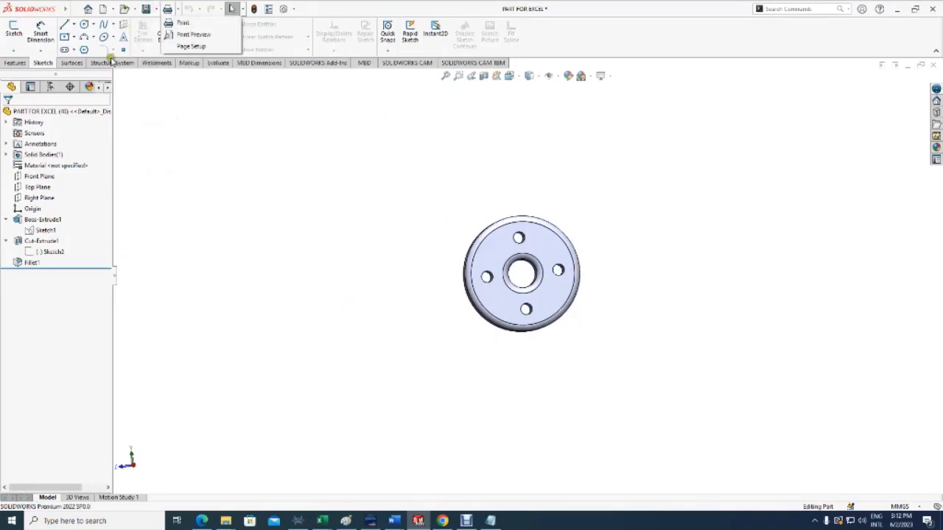
pyautogui.click(112, 13)
pyautogui.click(114, 12)
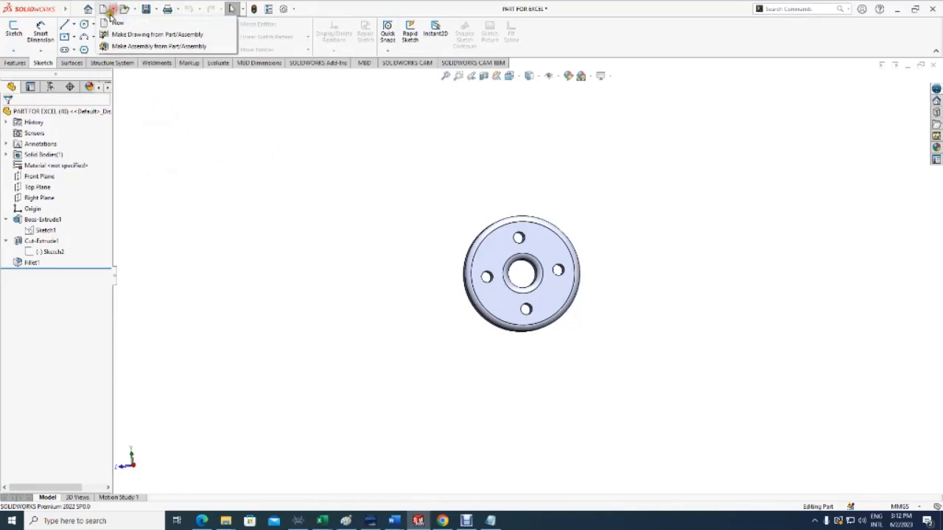
pyautogui.click(105, 22)
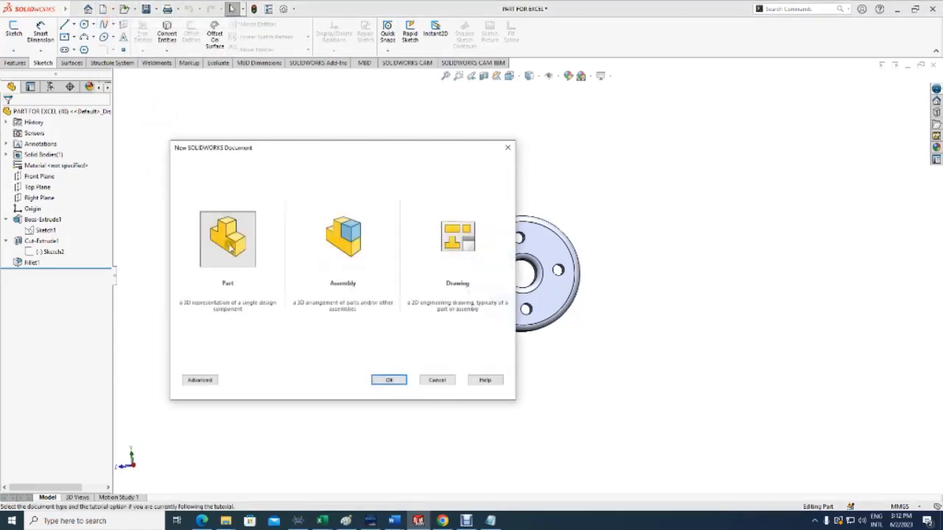
pyautogui.click(386, 380)
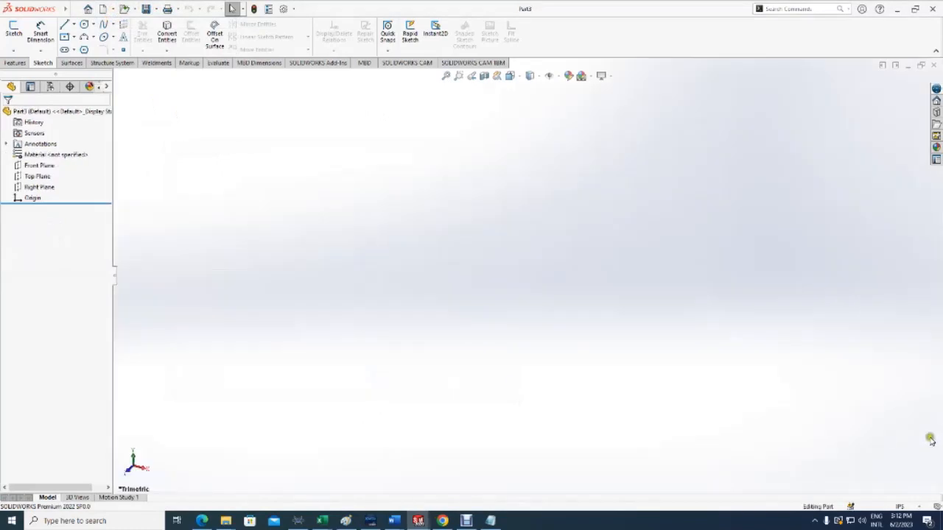
# - Set the new part's units to MMGS and its scene background to Plain White
pyautogui.click(896, 508)
pyautogui.click(863, 466)
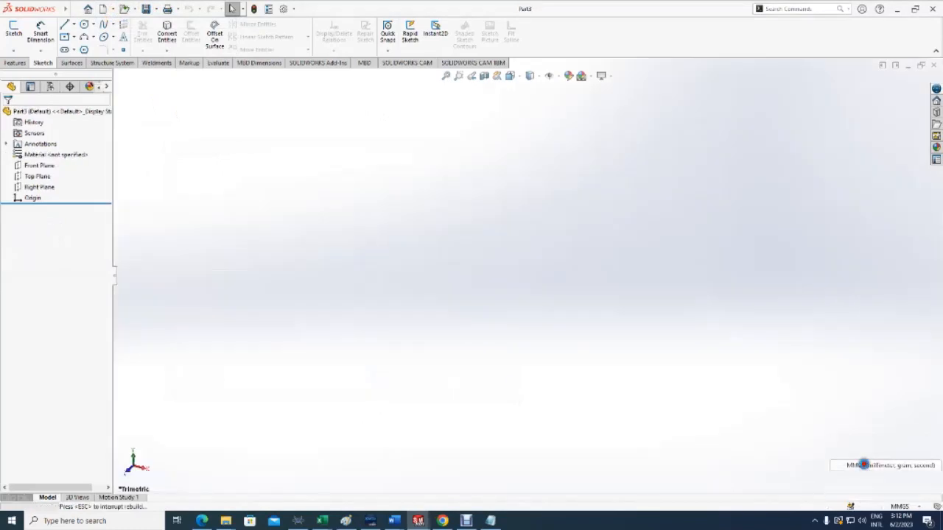
pyautogui.click(589, 76)
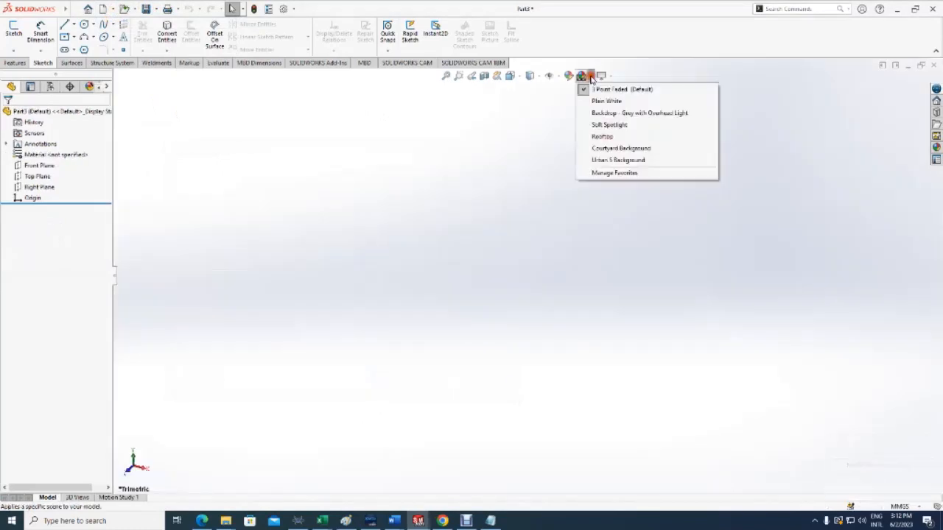
pyautogui.click(605, 101)
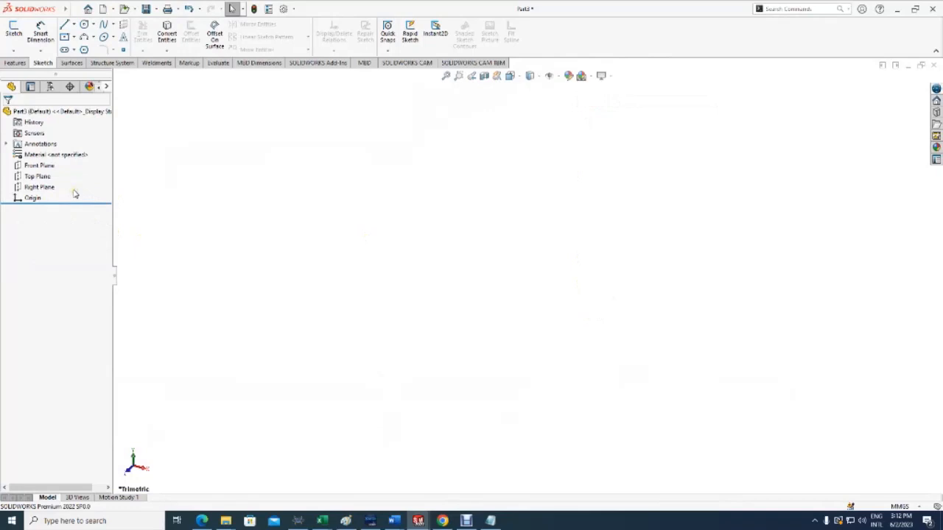
# - Start a sketch on the Right Plane and draw a circle centred on the origin with a radius of about 52.5 mm
pyautogui.click(36, 189)
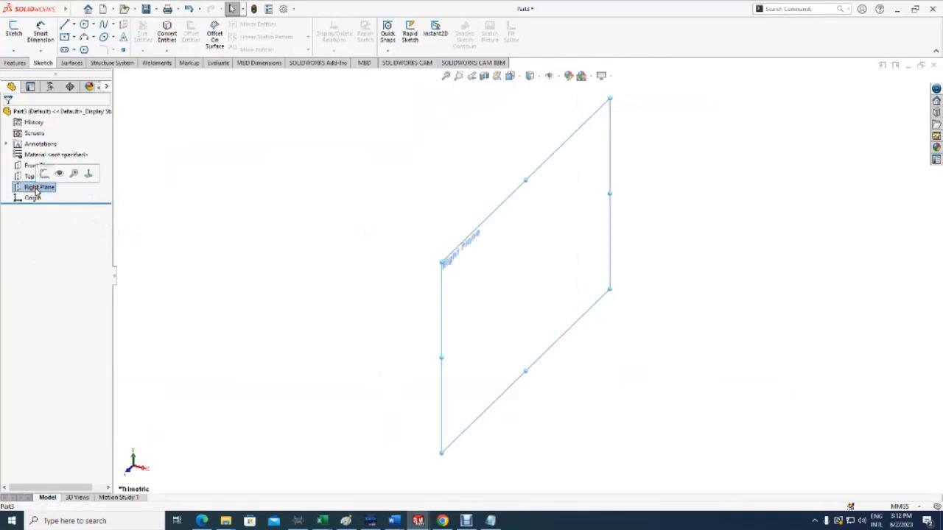
pyautogui.click(44, 173)
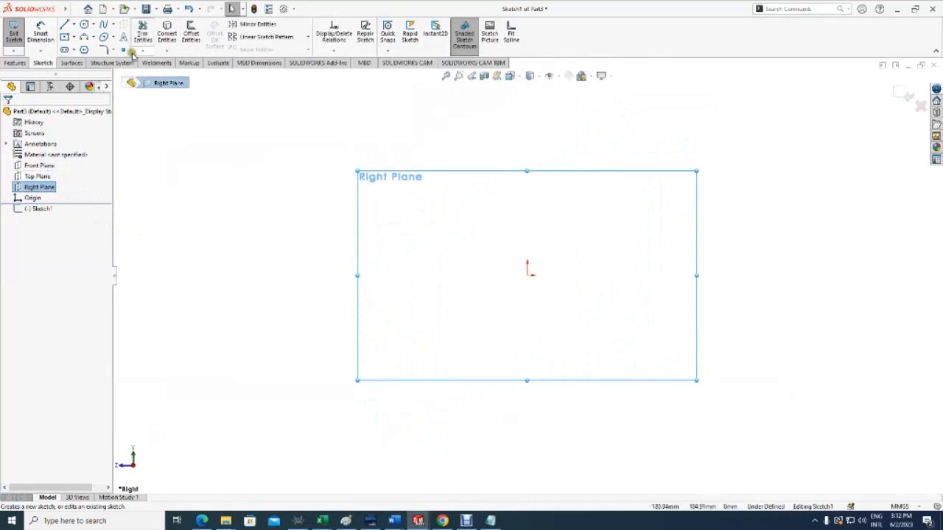
pyautogui.click(84, 24)
pyautogui.click(95, 25)
pyautogui.click(94, 34)
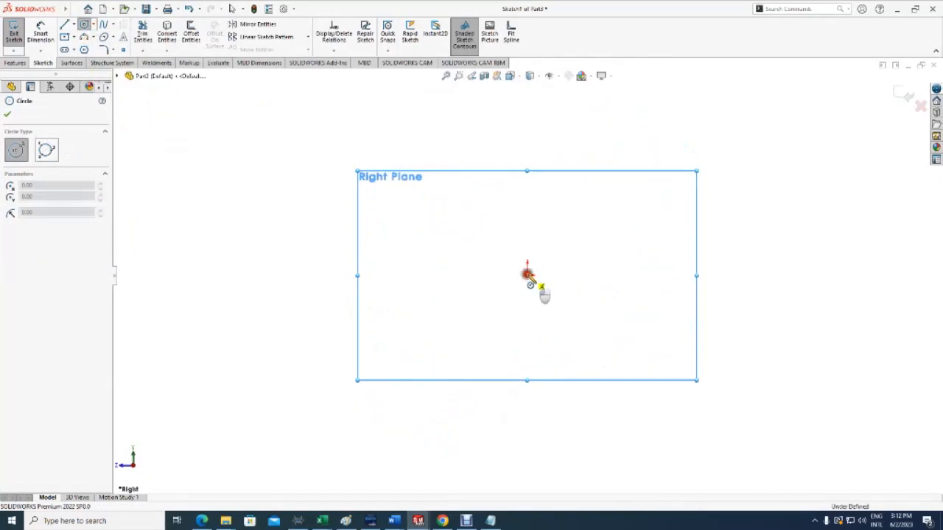
pyautogui.click(527, 274)
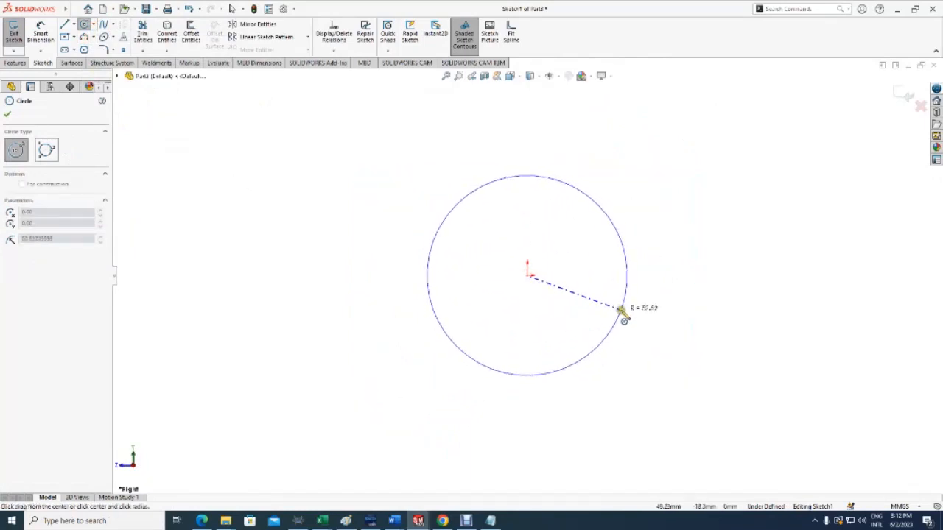
pyautogui.click(622, 313)
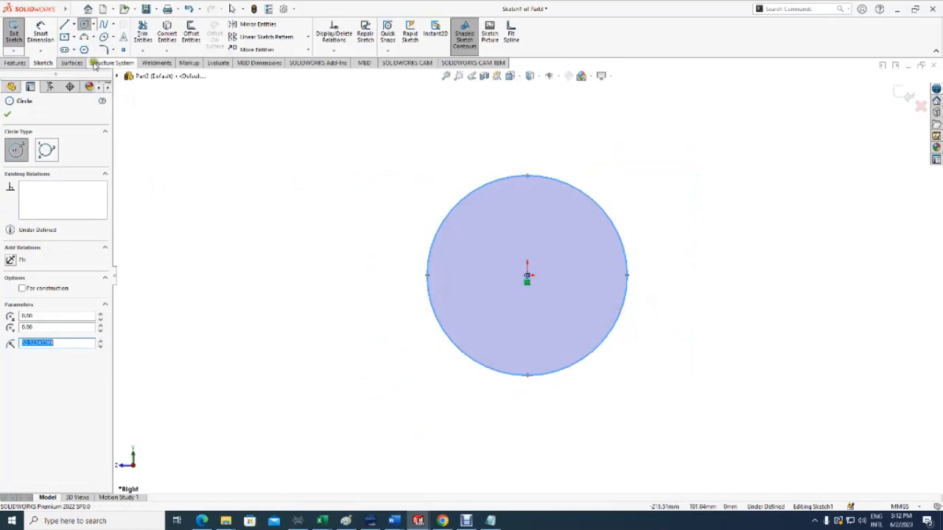
# - Dimension the circle's diameter as 40 mm and name the dimension OUTTER DIAM
pyautogui.click(40, 33)
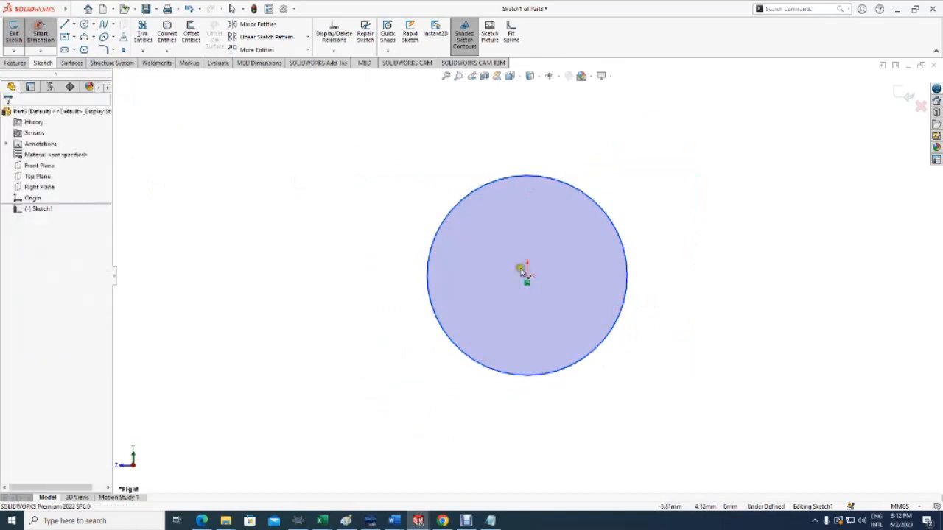
pyautogui.click(633, 268)
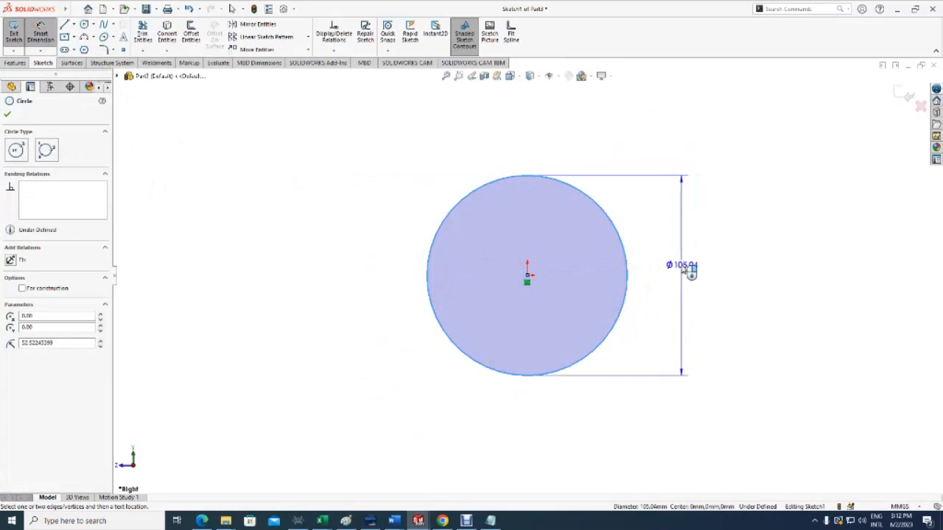
pyautogui.click(679, 268)
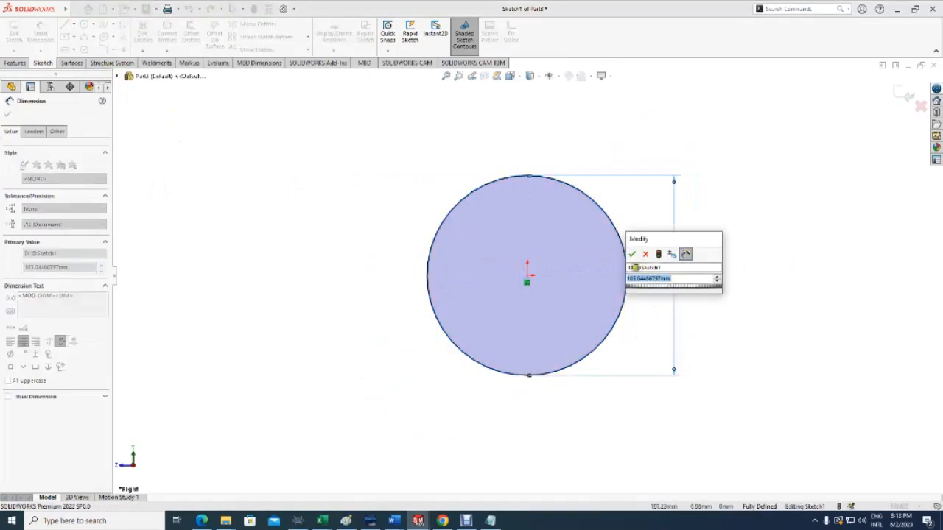
pyautogui.click(672, 278)
pyautogui.press('BackSpace')
pyautogui.press('BackSpace')
pyautogui.press('BackSpace')
pyautogui.press('BackSpace')
pyautogui.press('BackSpace')
pyautogui.press('BackSpace')
pyautogui.press('BackSpace')
pyautogui.press('BackSpace')
pyautogui.press('BackSpace')
pyautogui.press('BackSpace')
pyautogui.press('BackSpace')
pyautogui.press('BackSpace')
pyautogui.press('BackSpace')
pyautogui.press('BackSpace')
pyautogui.write('40')
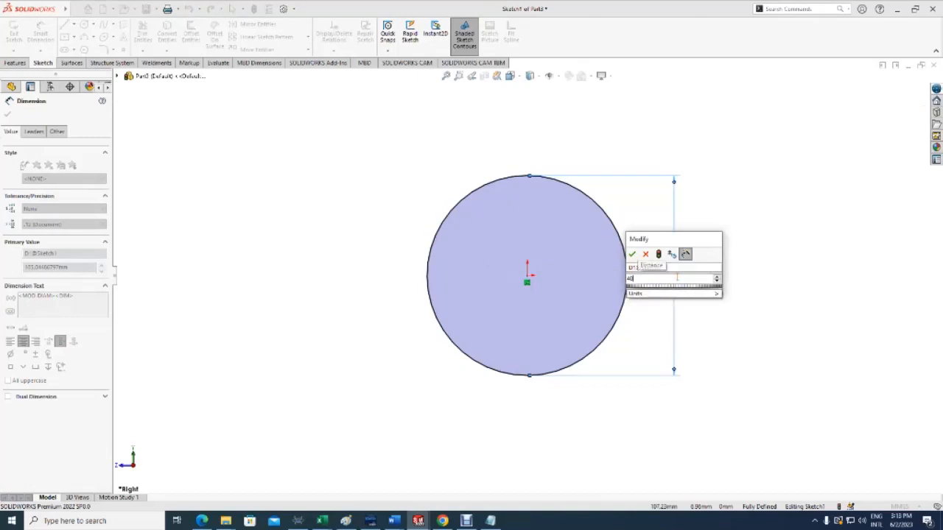
pyautogui.click(658, 255)
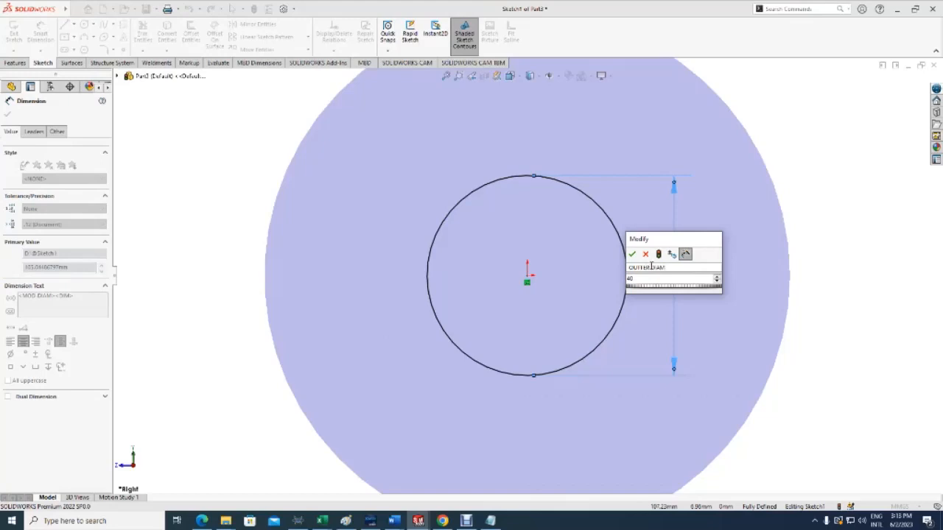
pyautogui.click(631, 255)
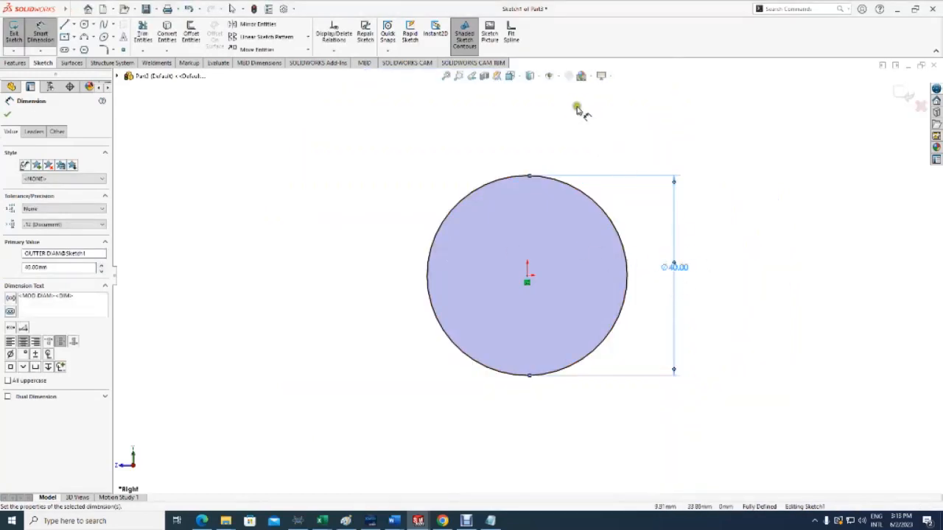
# - Turn on the display of dimension names in the graphics area
pyautogui.click(556, 76)
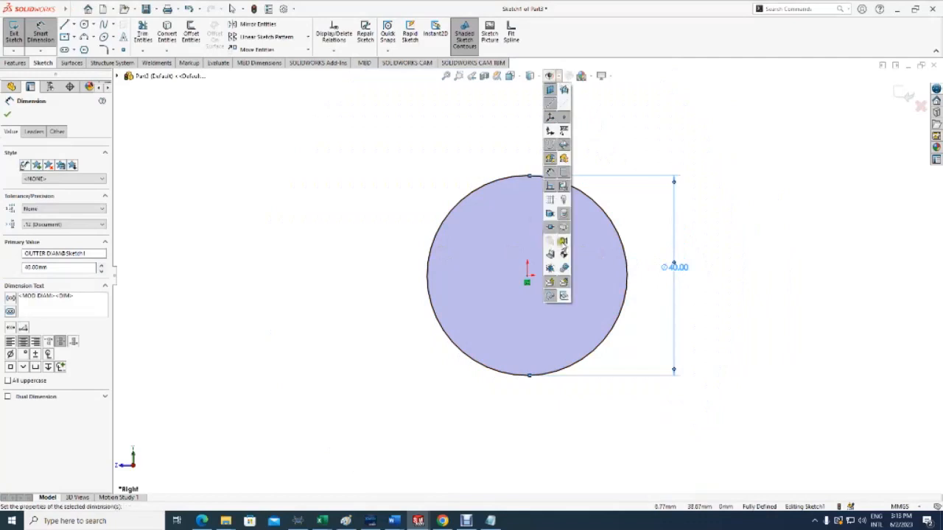
pyautogui.click(563, 242)
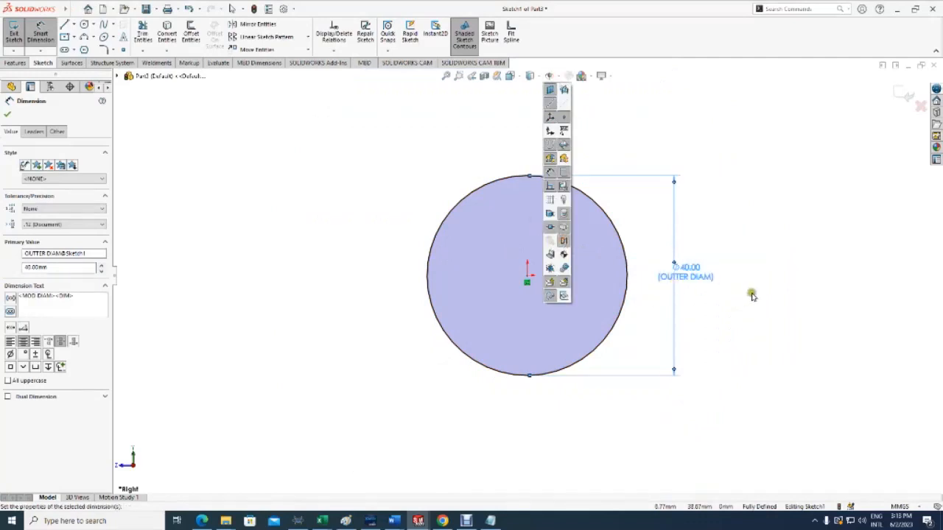
pyautogui.click(769, 266)
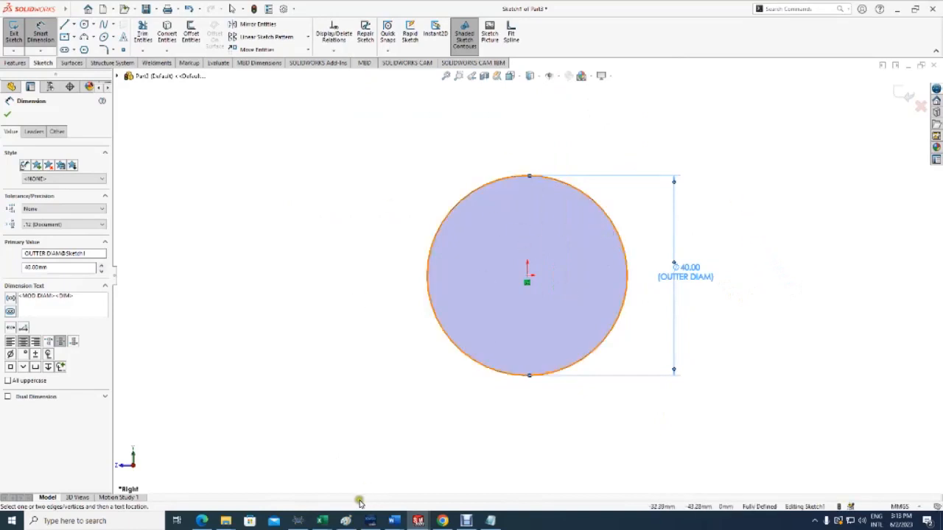
# - Switch to the Book21 workbook in Excel to examine the parameter names and values for each nominal size
pyautogui.moveTo(330, 521)
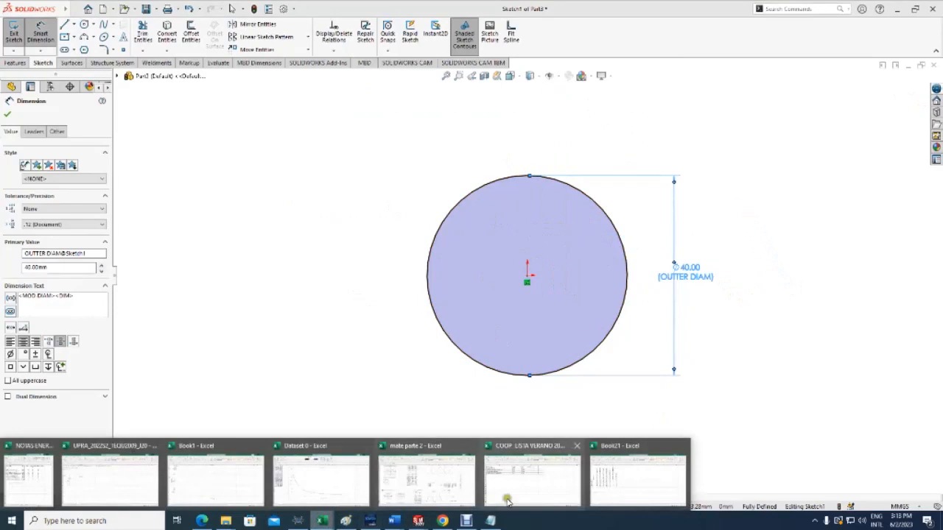
pyautogui.click(591, 486)
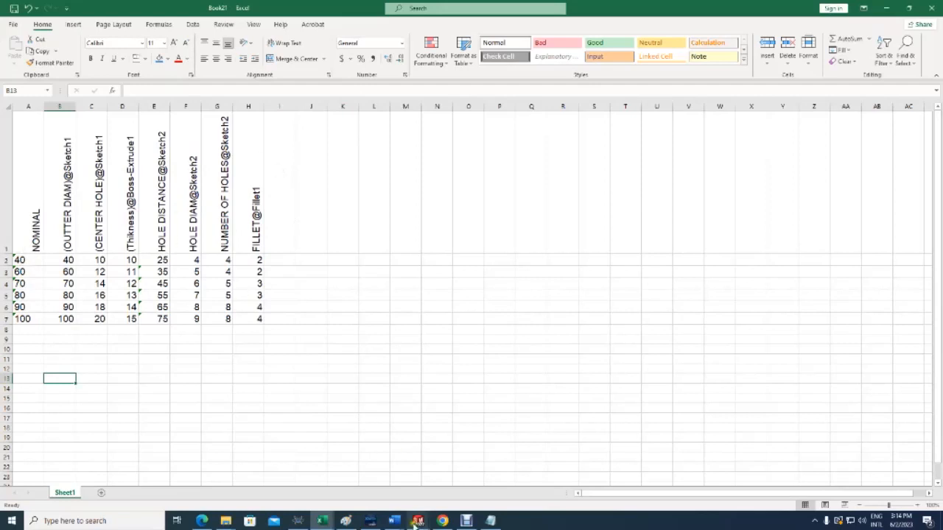
# - Switch back to the part in SOLIDWORKS and draw a smaller circle centred on the origin with a radius of about 6.4 mm
pyautogui.moveTo(418, 521)
pyautogui.click(445, 482)
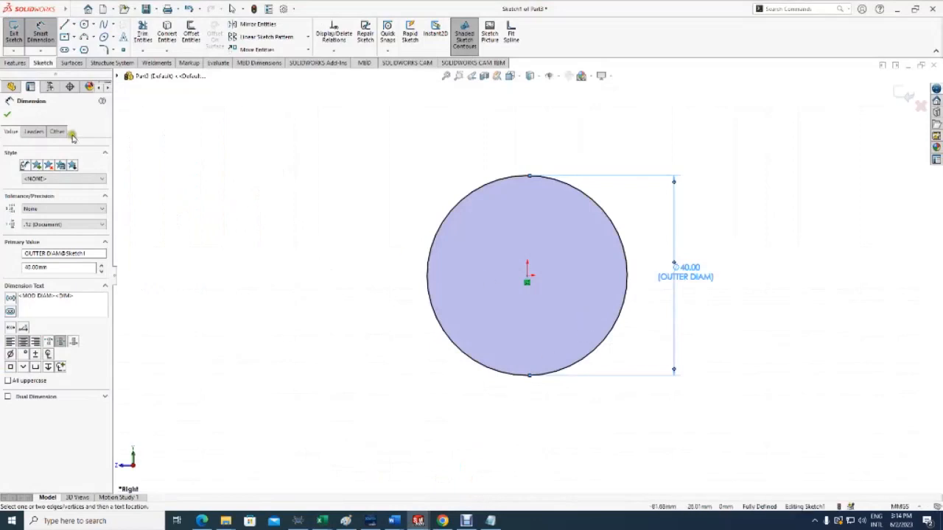
pyautogui.click(7, 114)
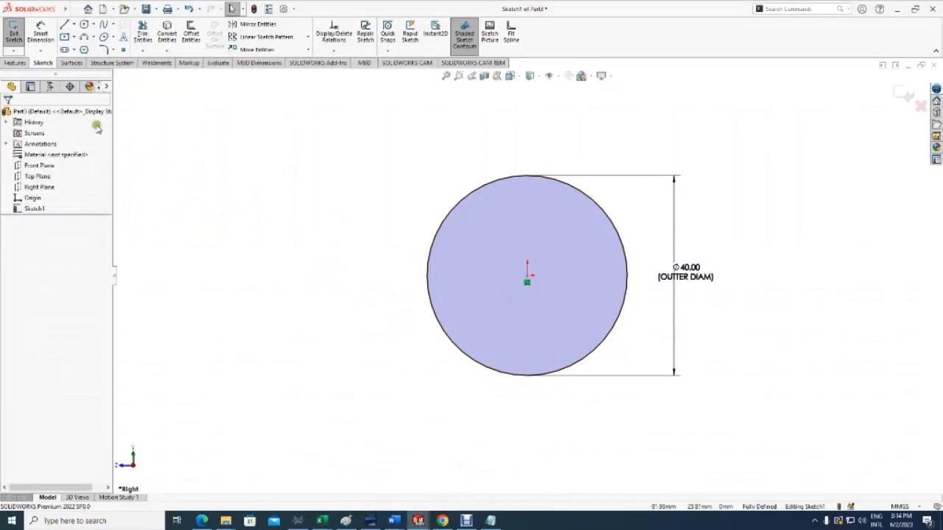
pyautogui.click(95, 27)
pyautogui.click(88, 37)
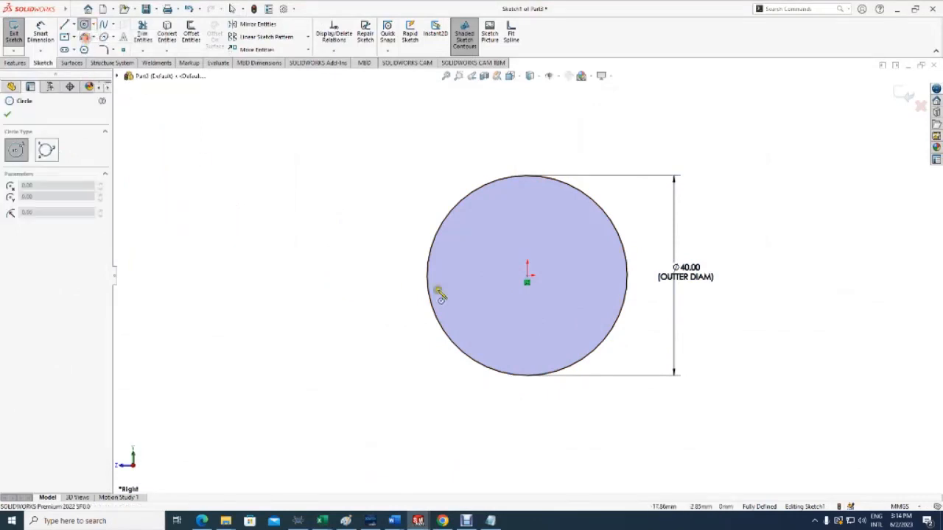
pyautogui.click(528, 276)
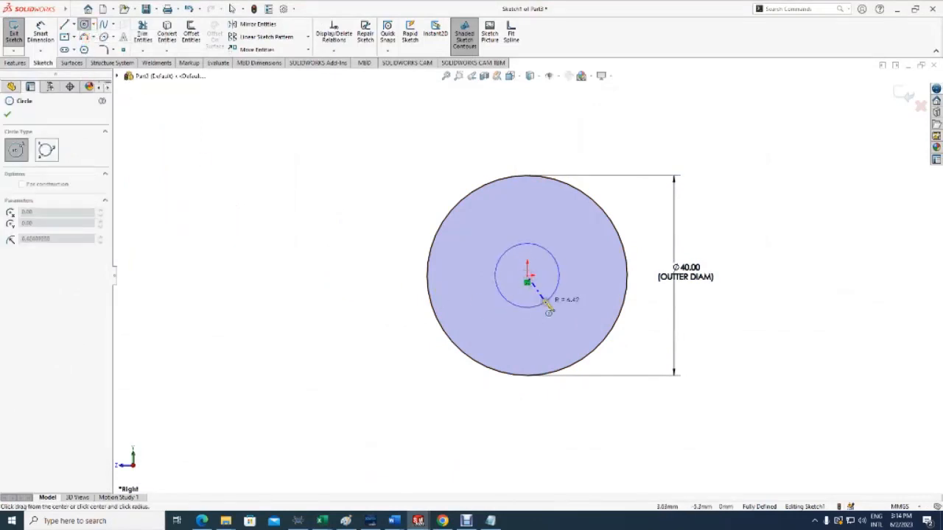
pyautogui.click(550, 299)
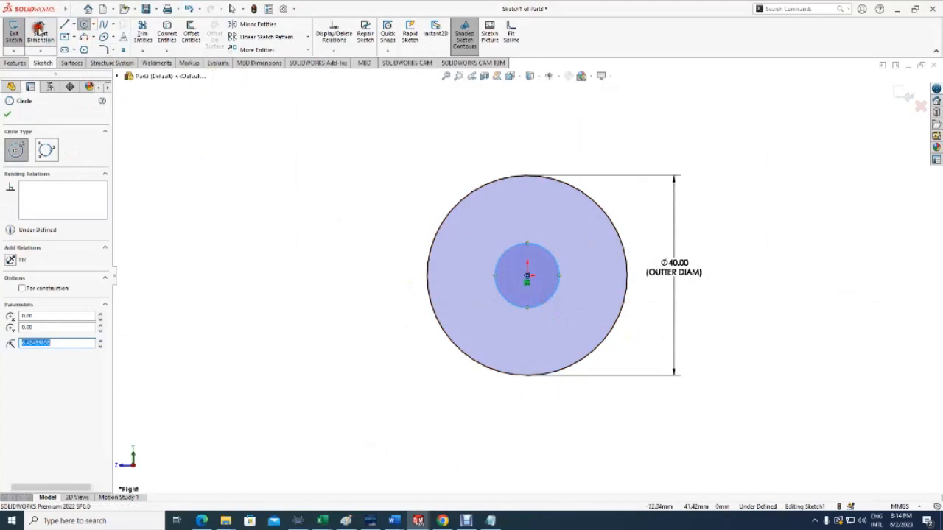
# - Dimension the inner circle's diameter as 10 mm and name the dimension CENTER HOLE
pyautogui.click(40, 33)
pyautogui.click(498, 287)
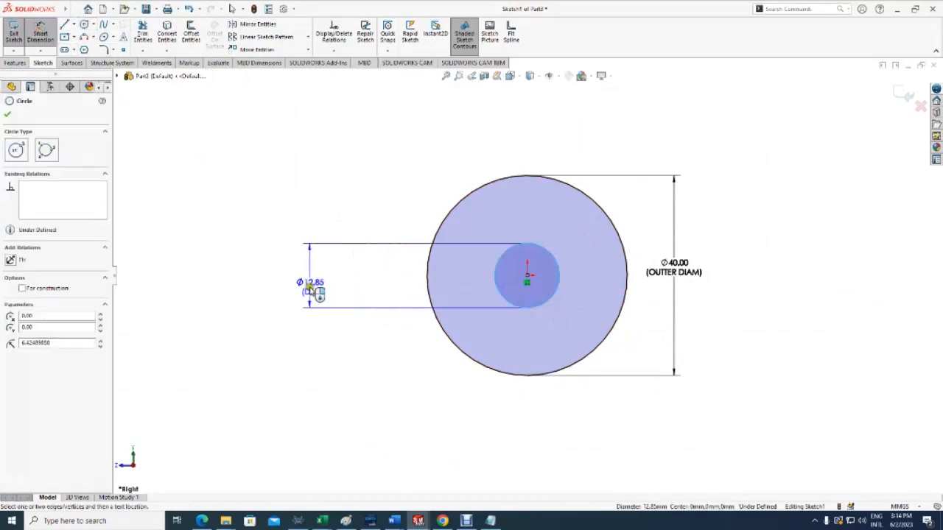
pyautogui.click(312, 278)
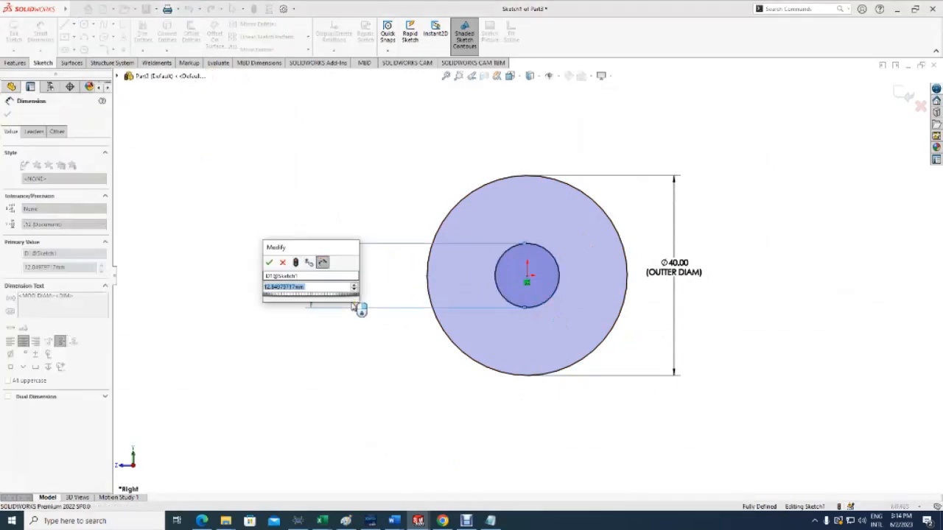
pyautogui.click(314, 288)
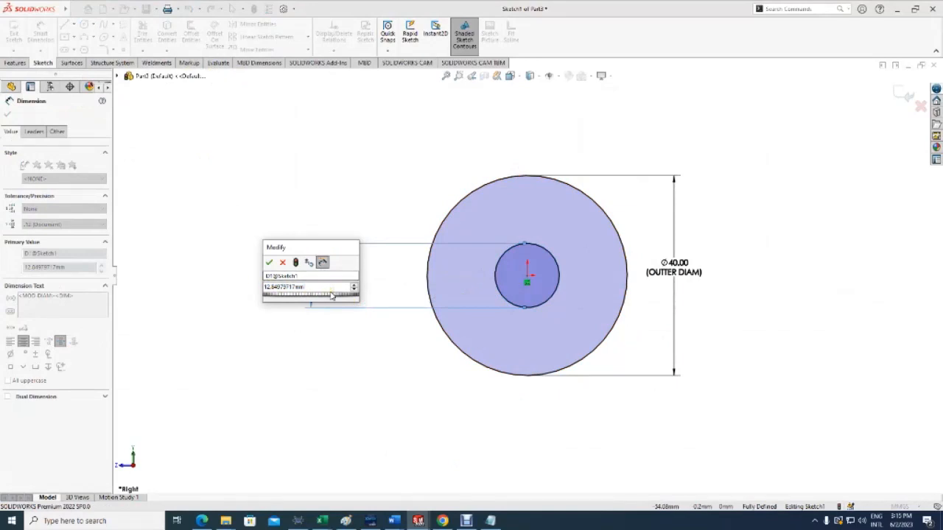
pyautogui.press('BackSpace')
pyautogui.press('BackSpace')
pyautogui.press('BackSpace')
pyautogui.press('BackSpace')
pyautogui.press('BackSpace')
pyautogui.press('BackSpace')
pyautogui.press('BackSpace')
pyautogui.press('BackSpace')
pyautogui.press('BackSpace')
pyautogui.press('BackSpace')
pyautogui.press('BackSpace')
pyautogui.press('BackSpace')
pyautogui.press('BackSpace')
pyautogui.write('=')
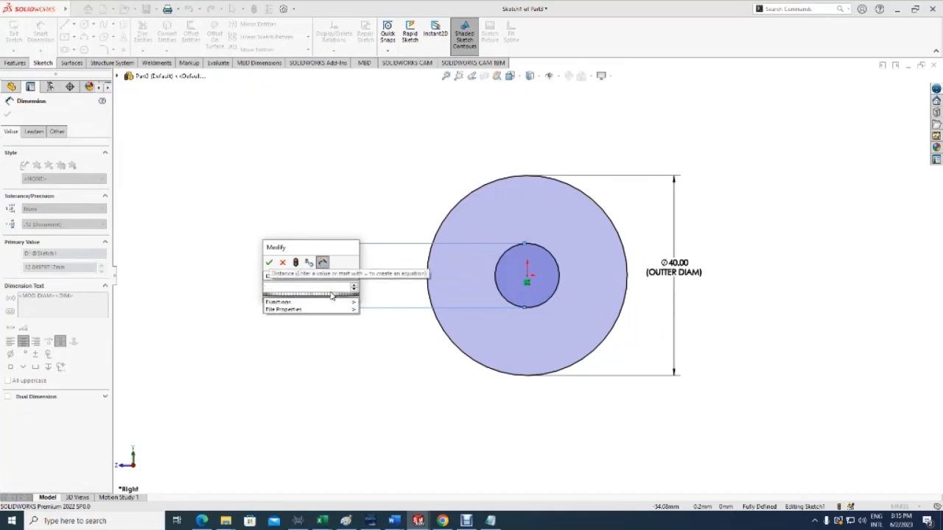
pyautogui.write('10')
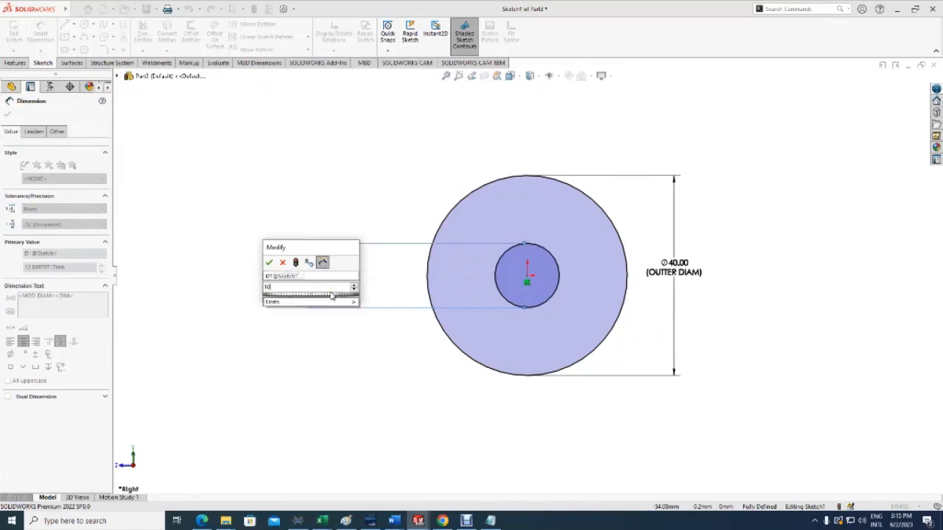
pyautogui.click(267, 278)
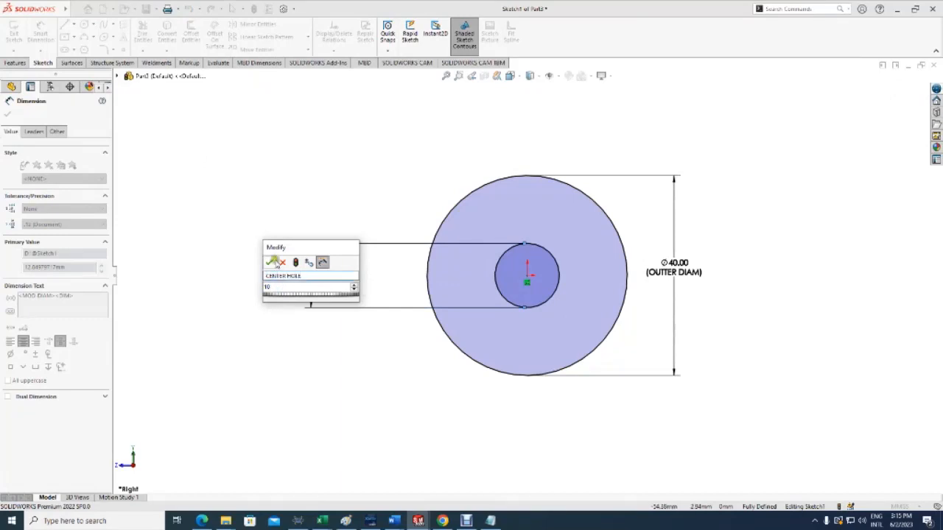
pyautogui.click(269, 262)
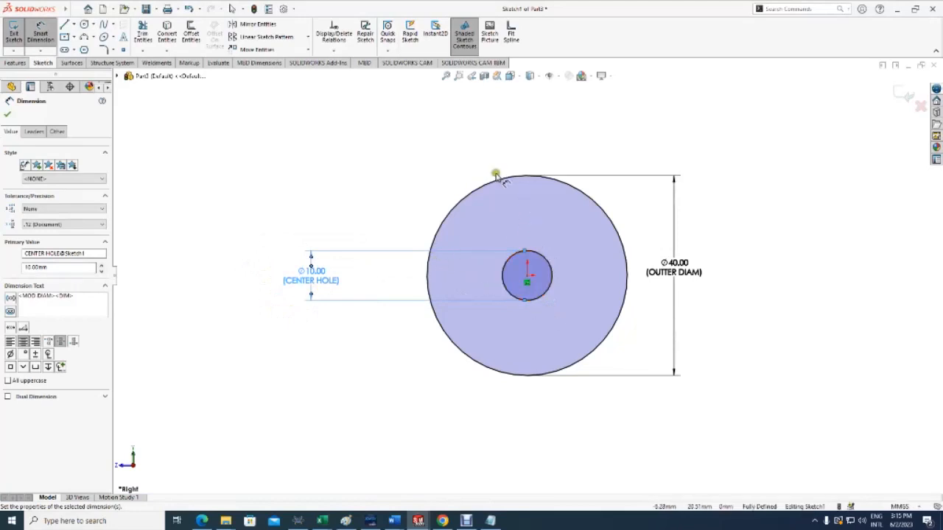
pyautogui.click(6, 118)
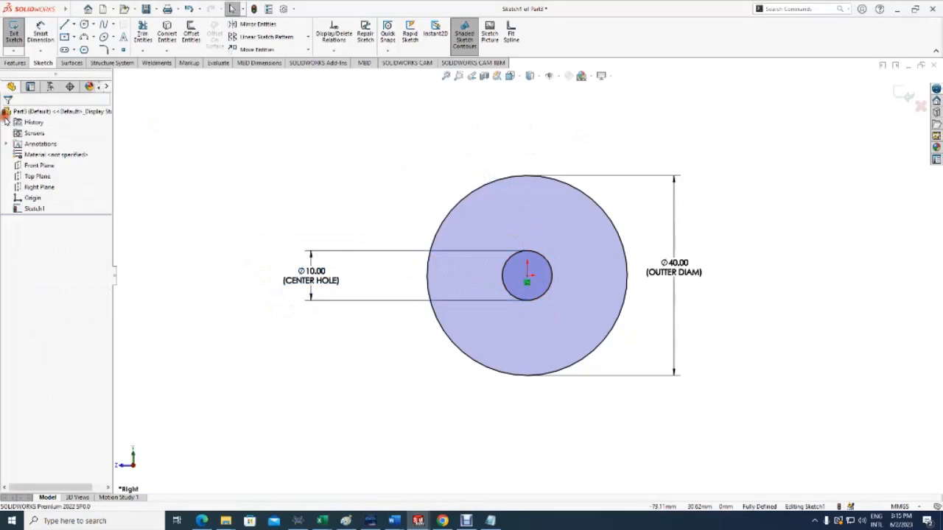
# - Extrude the ring between the two circles as a Blind boss 10 mm deep from the sketch plane
pyautogui.click(15, 63)
pyautogui.click(15, 31)
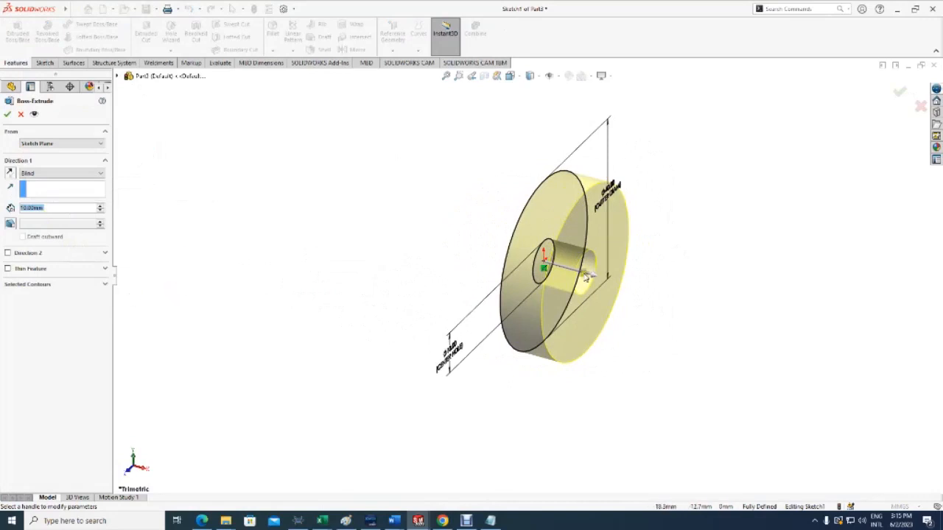
pyautogui.moveTo(330, 282); pyautogui.dragTo(299, 251, button='middle')
pyautogui.click(36, 284)
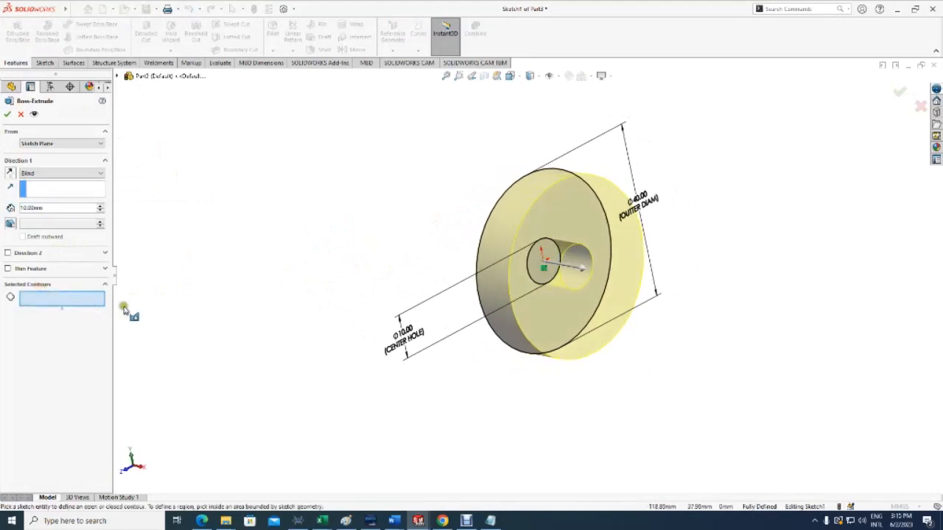
pyautogui.moveTo(255, 296); pyautogui.dragTo(487, 246, button='middle')
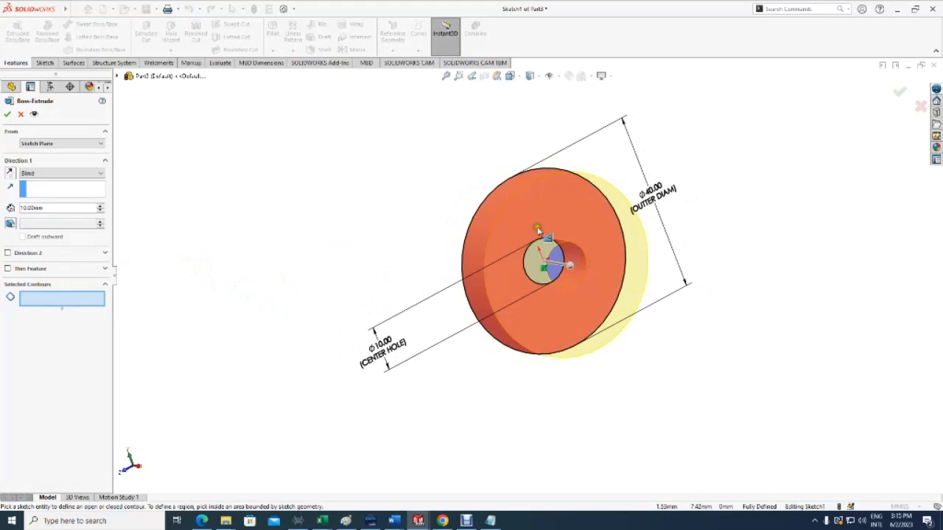
pyautogui.moveTo(319, 267)
pyautogui.mouseDown(button='middle')
pyautogui.moveTo(263, 217)
pyautogui.moveTo(299, 258)
pyautogui.moveTo(324, 257)
pyautogui.moveTo(324, 265)
pyautogui.moveTo(309, 263)
pyautogui.moveTo(313, 272)
pyautogui.mouseUp(button='middle')
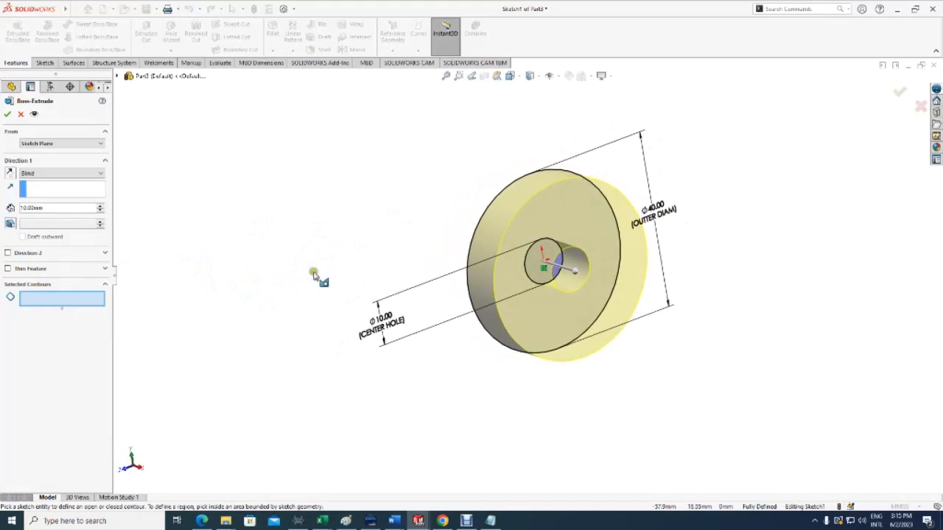
pyautogui.click(51, 175)
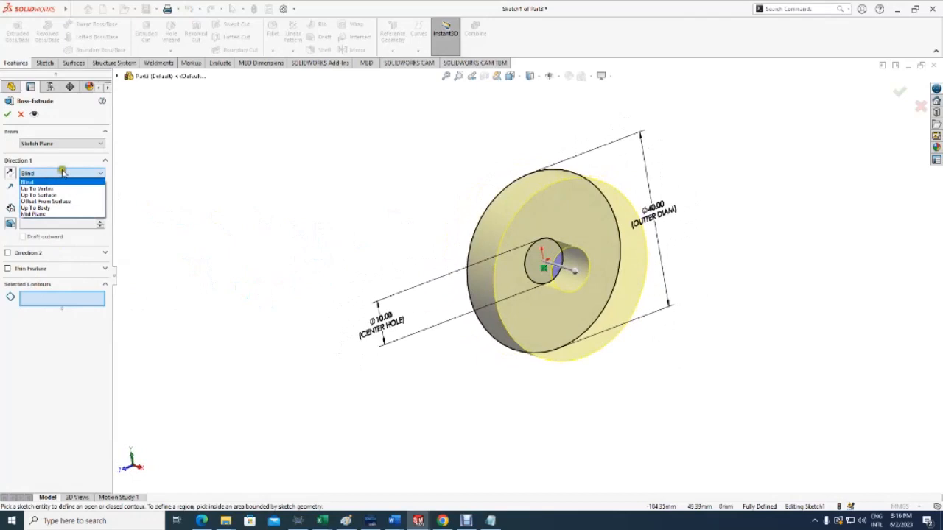
pyautogui.click(67, 175)
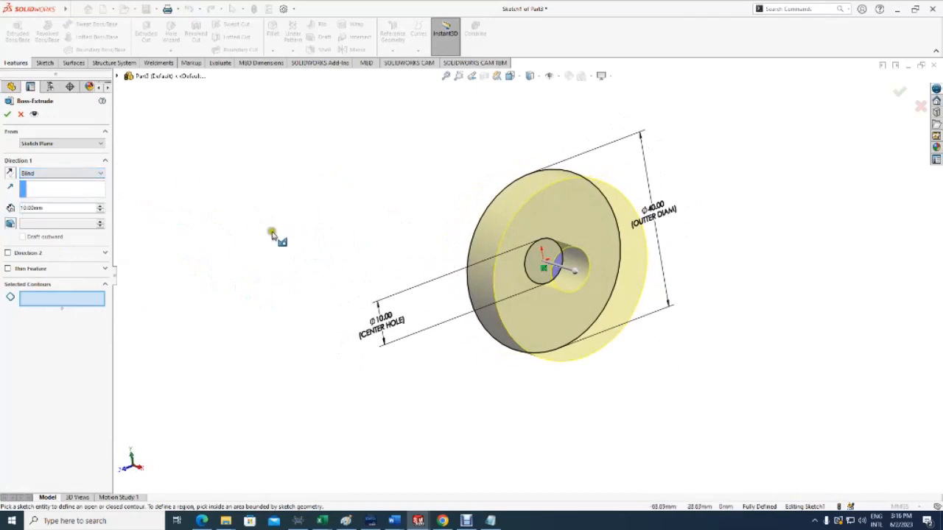
pyautogui.moveTo(265, 231)
pyautogui.mouseDown(button='middle')
pyautogui.moveTo(295, 217)
pyautogui.moveTo(294, 206)
pyautogui.moveTo(273, 225)
pyautogui.mouseUp(button='middle')
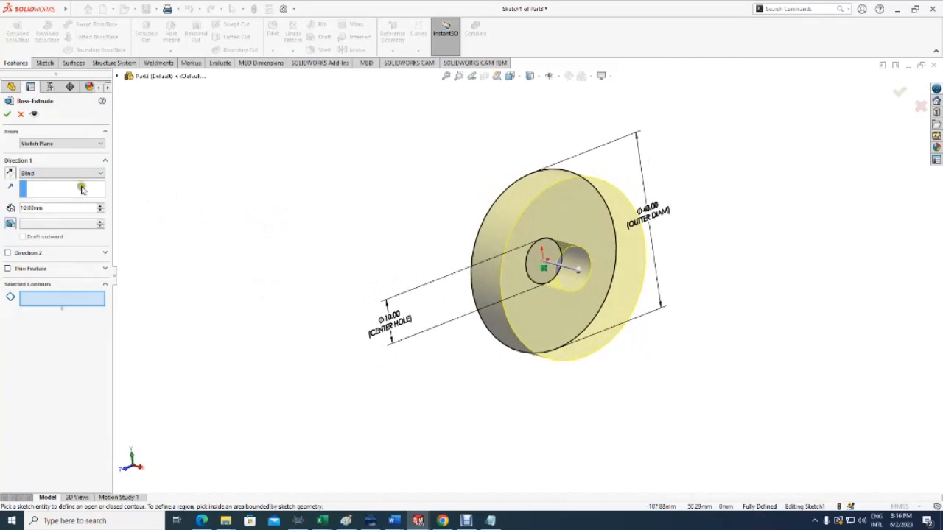
pyautogui.click(6, 114)
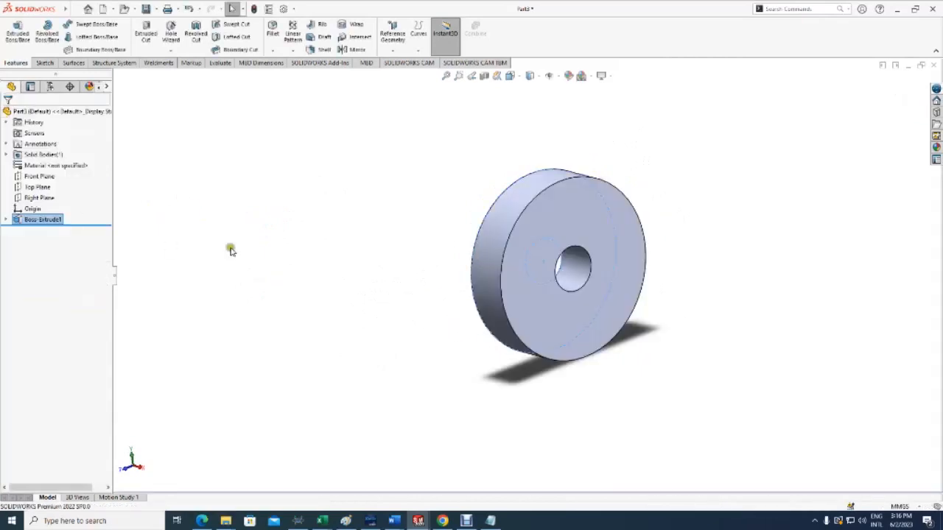
# - Display the extruded disc's dimensions in the graphics area with the thickness dimension in view
pyautogui.moveTo(312, 214)
pyautogui.mouseDown(button='middle')
pyautogui.moveTo(309, 235)
pyautogui.moveTo(303, 214)
pyautogui.mouseUp(button='middle')
pyautogui.click(45, 219)
pyautogui.click(44, 219)
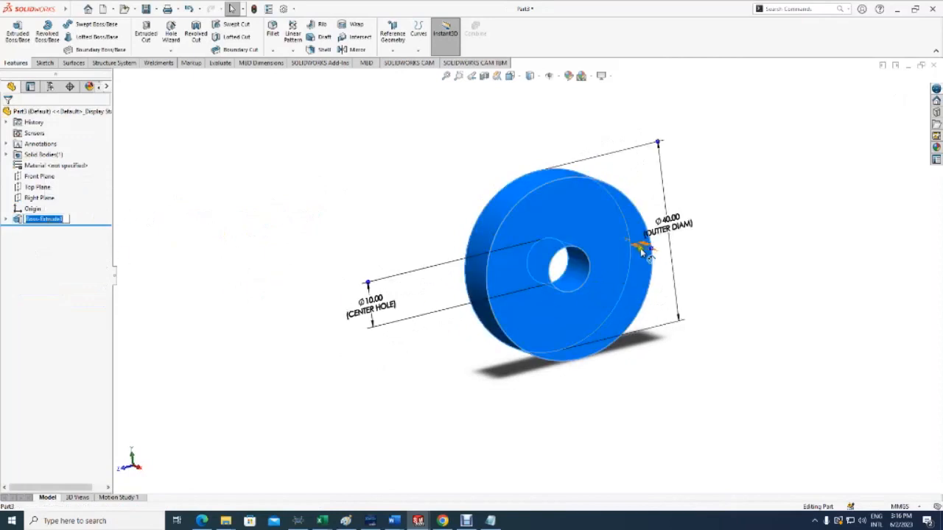
pyautogui.moveTo(737, 261); pyautogui.dragTo(714, 376, button='middle')
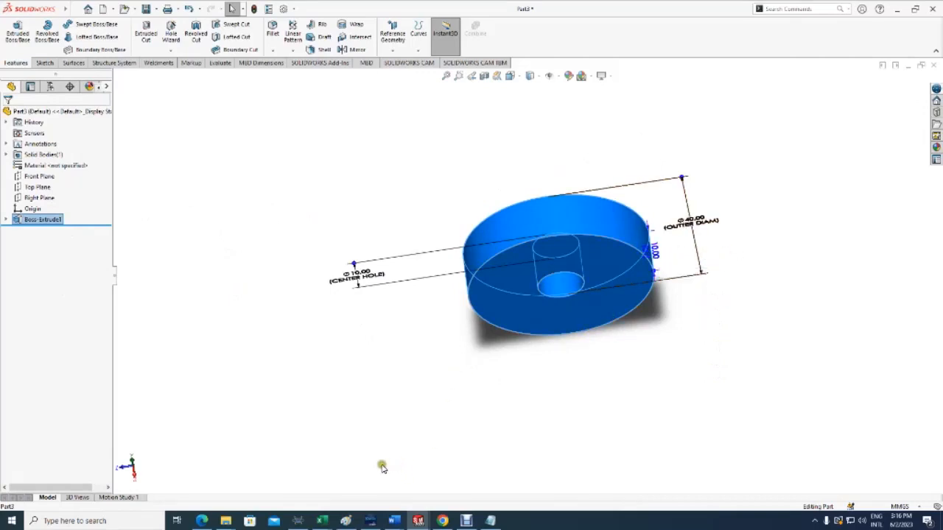
# - Switch to the Book21 workbook in Excel to check the thickness parameter's name, and return to the part in SOLIDWORKS
pyautogui.moveTo(322, 519)
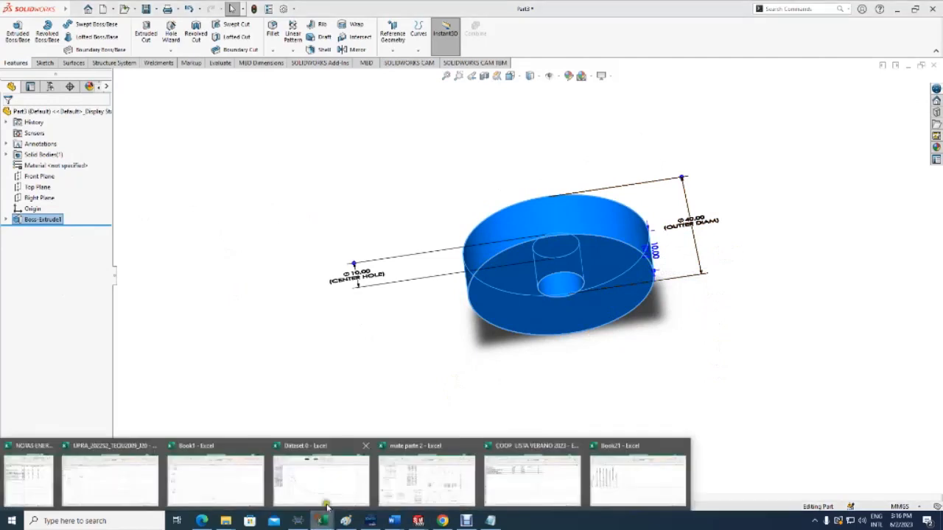
pyautogui.click(644, 472)
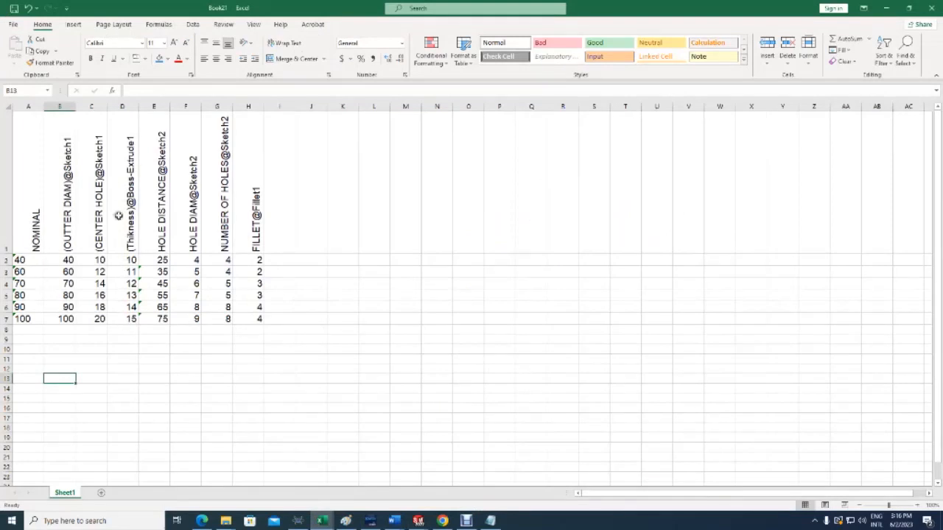
pyautogui.click(418, 520)
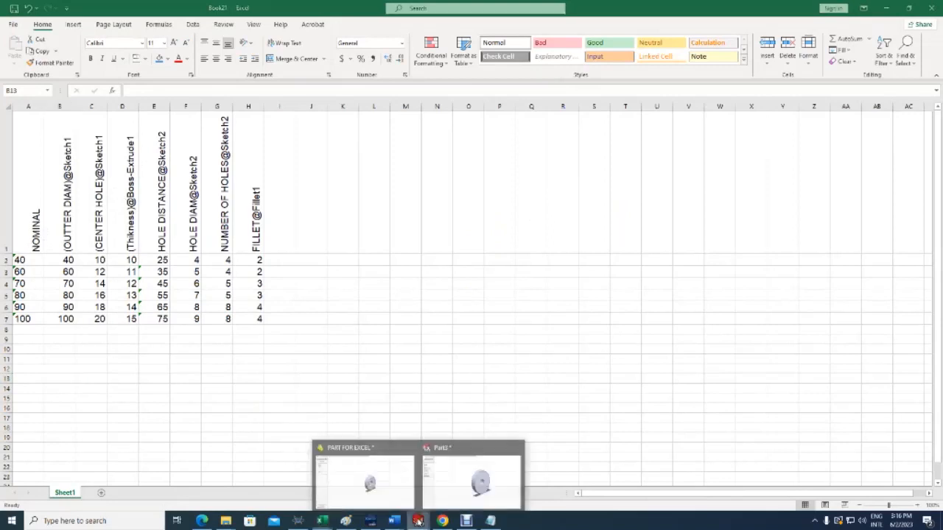
pyautogui.click(475, 490)
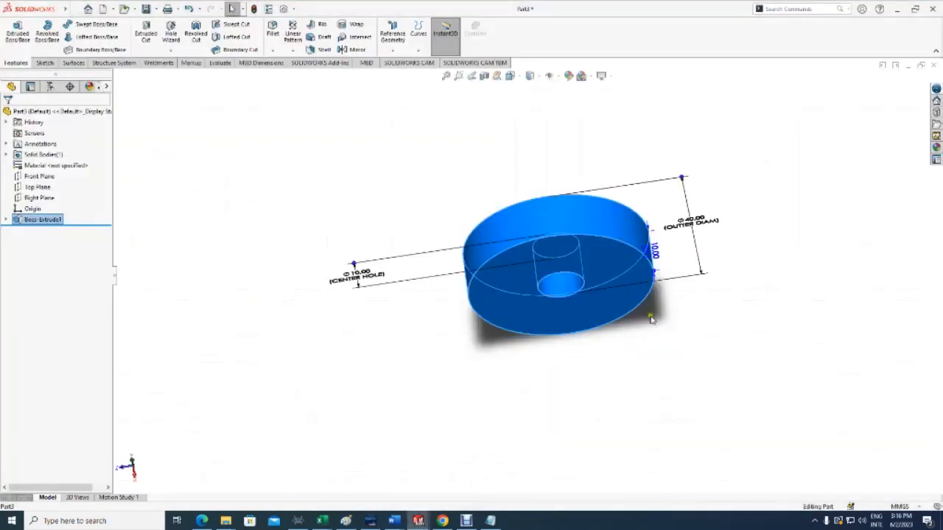
# - Rename the disc's extrusion depth dimension as THIKNESS
pyautogui.doubleClick(654, 254)
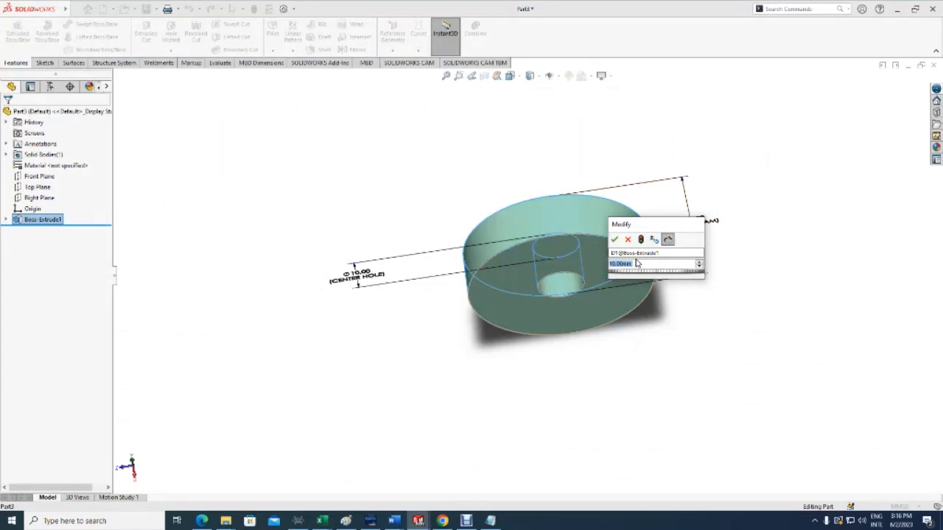
pyautogui.click(636, 252)
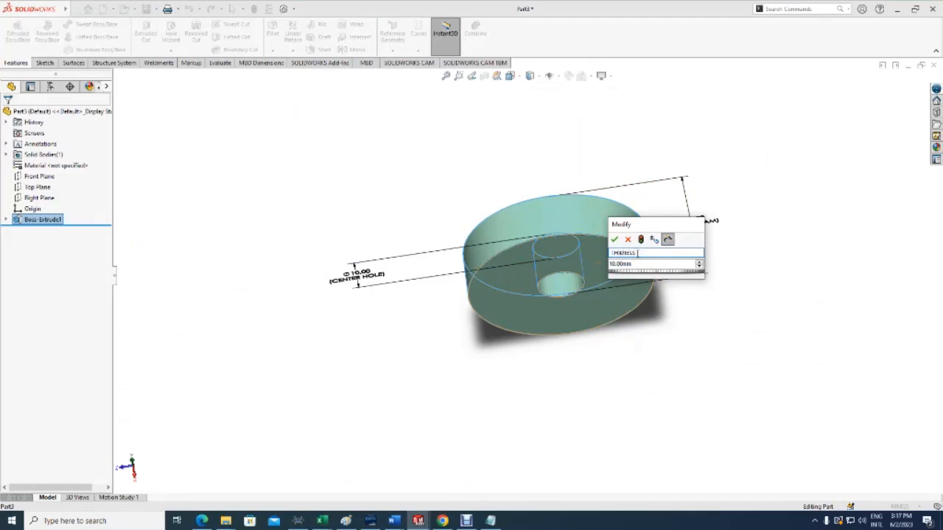
pyautogui.click(616, 240)
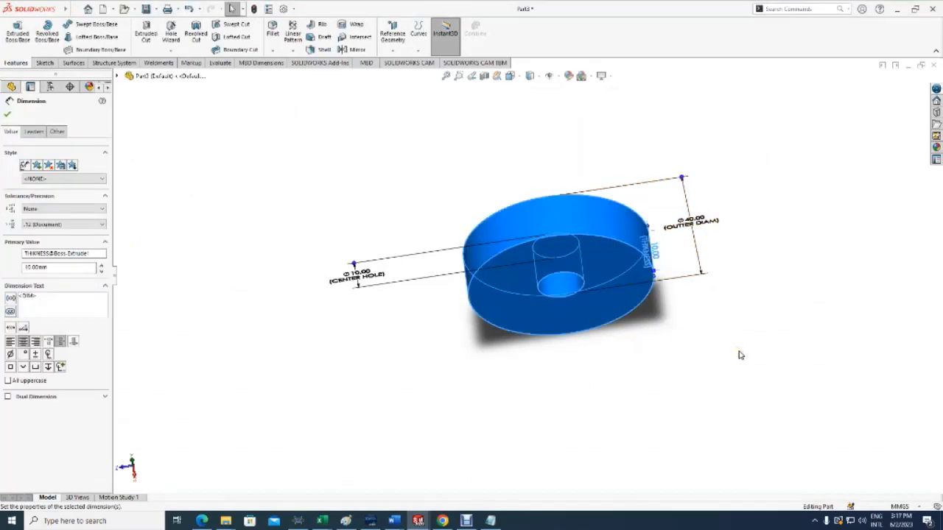
pyautogui.click(8, 106)
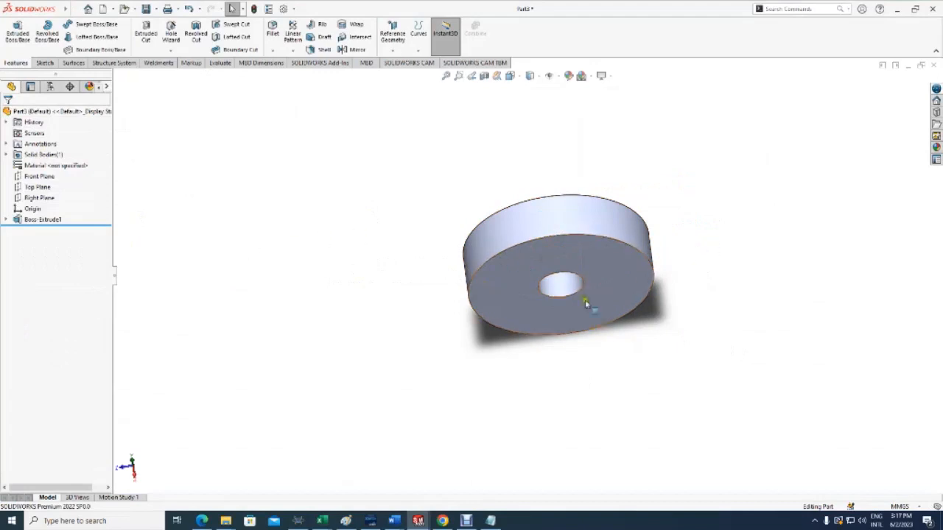
# - Start a sketch on the disc's flat face and draw a circle centred on the origin with a radius of about 13 mm
pyautogui.click(526, 262)
pyautogui.click(568, 231)
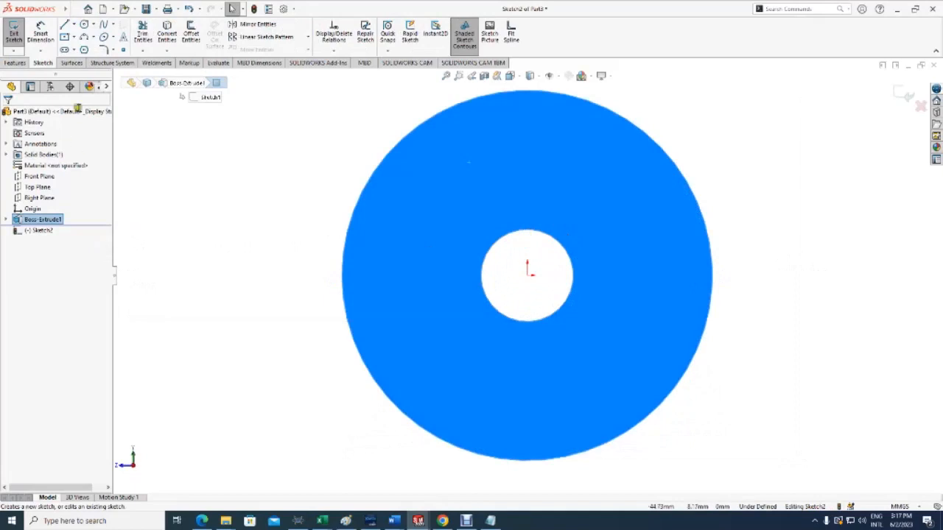
pyautogui.click(94, 24)
pyautogui.click(86, 38)
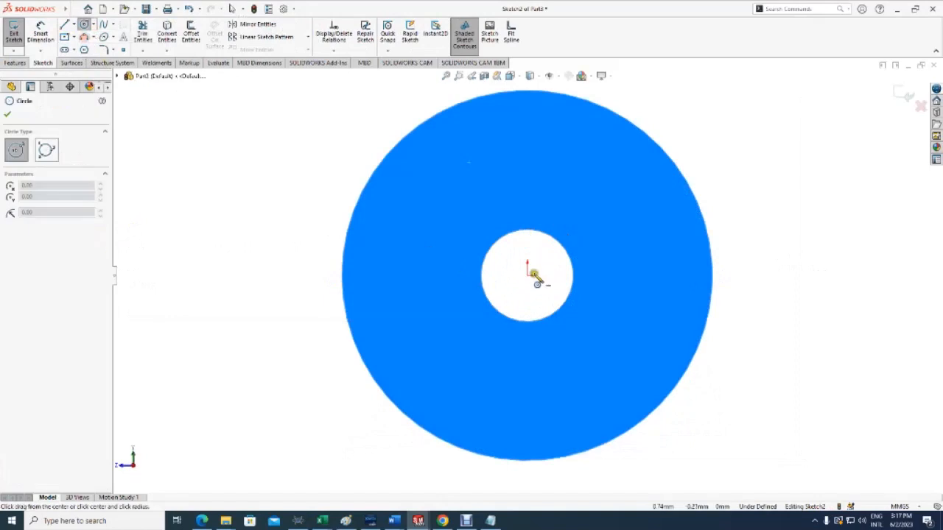
pyautogui.click(528, 271)
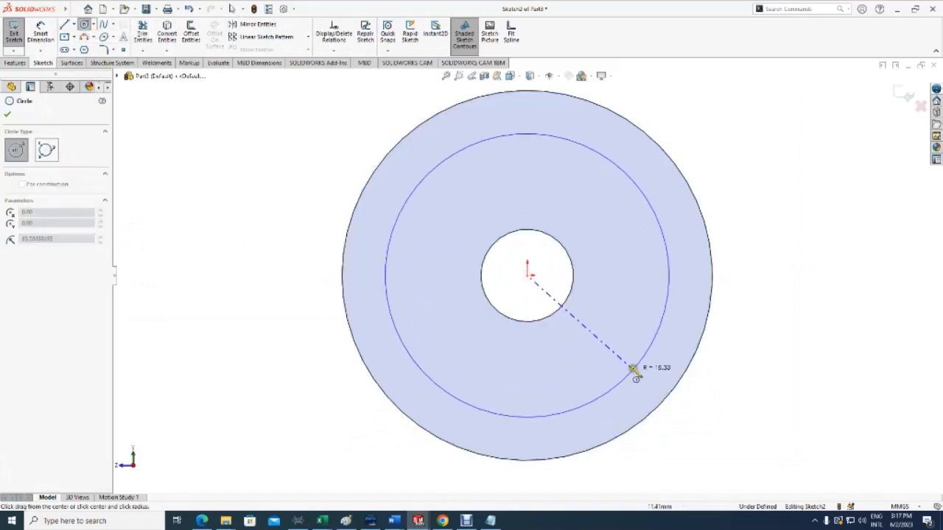
pyautogui.click(620, 360)
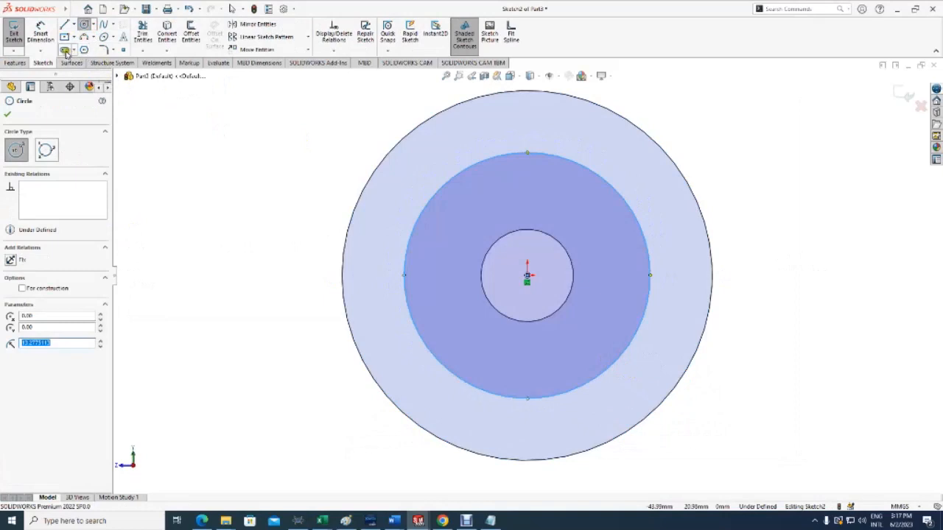
# - Dimension the sketched circle's diameter as 25 mm and name the dimension HOLE DISTANCE
pyautogui.click(41, 33)
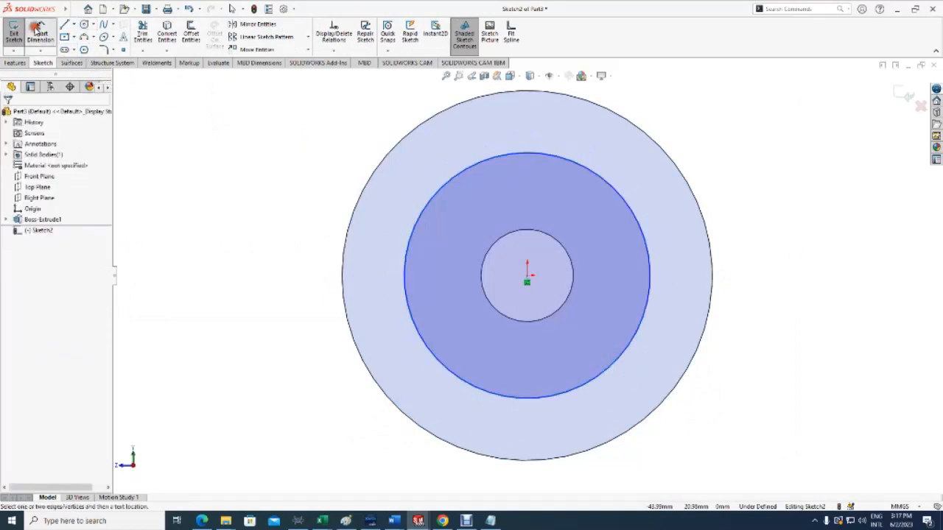
pyautogui.click(641, 228)
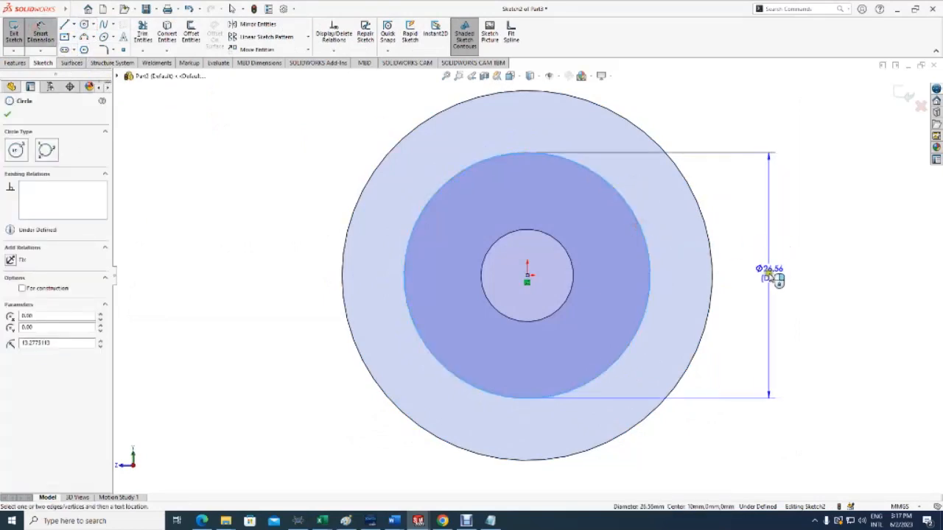
pyautogui.click(769, 273)
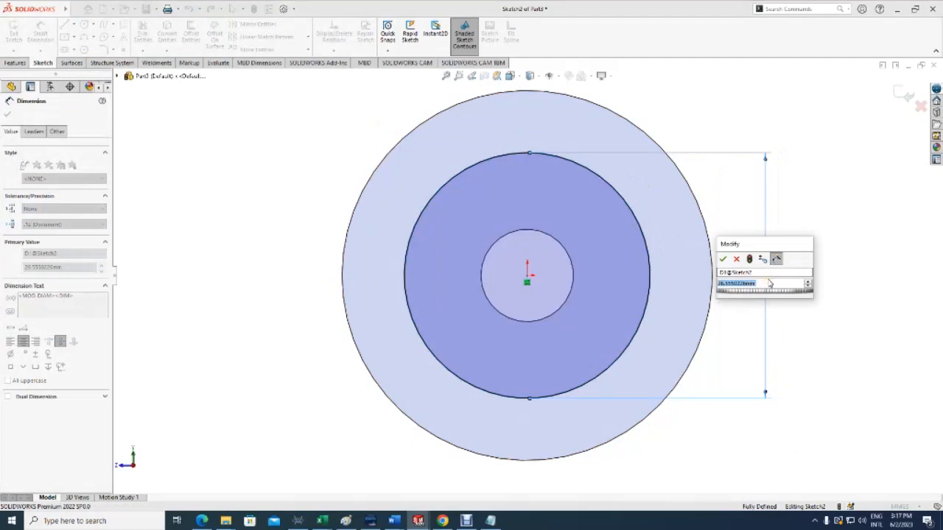
pyautogui.write('25')
pyautogui.click(771, 274)
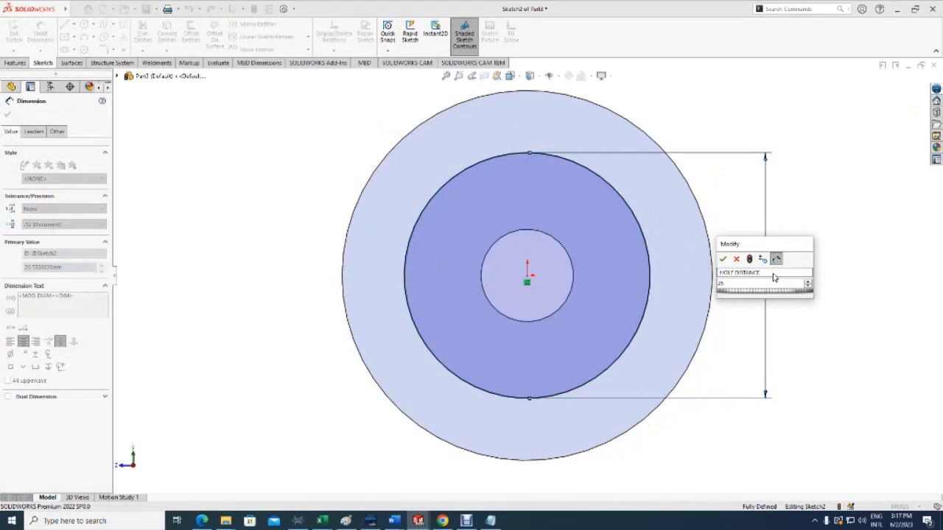
pyautogui.click(722, 258)
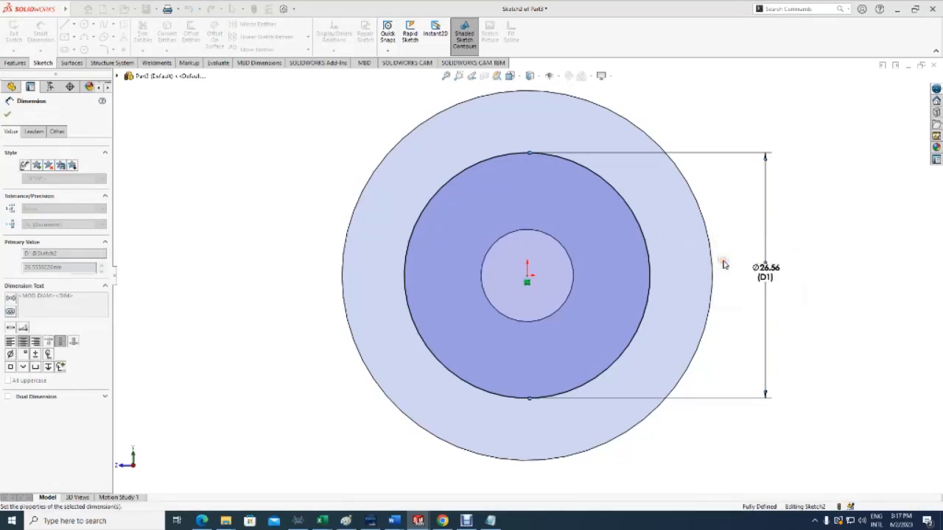
# - Convert the 25 mm circle to construction geometry
pyautogui.click(458, 185)
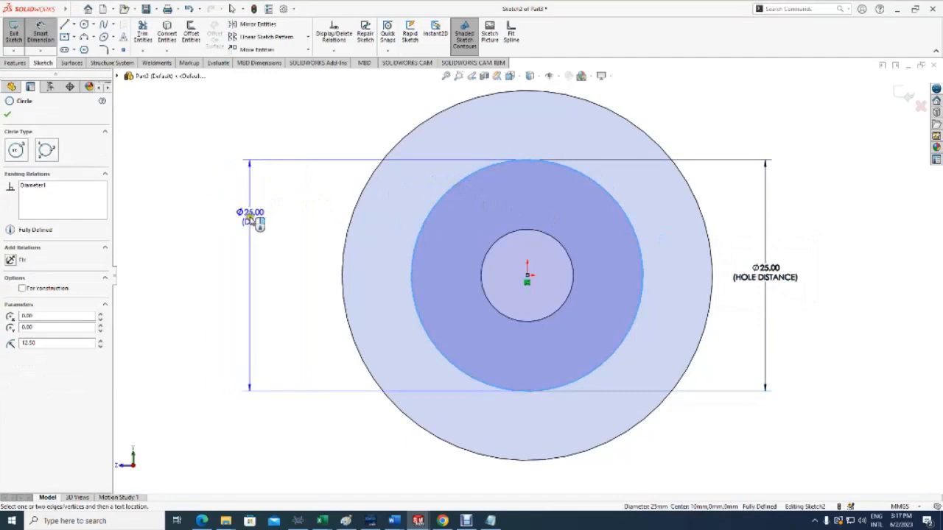
pyautogui.press('Escape')
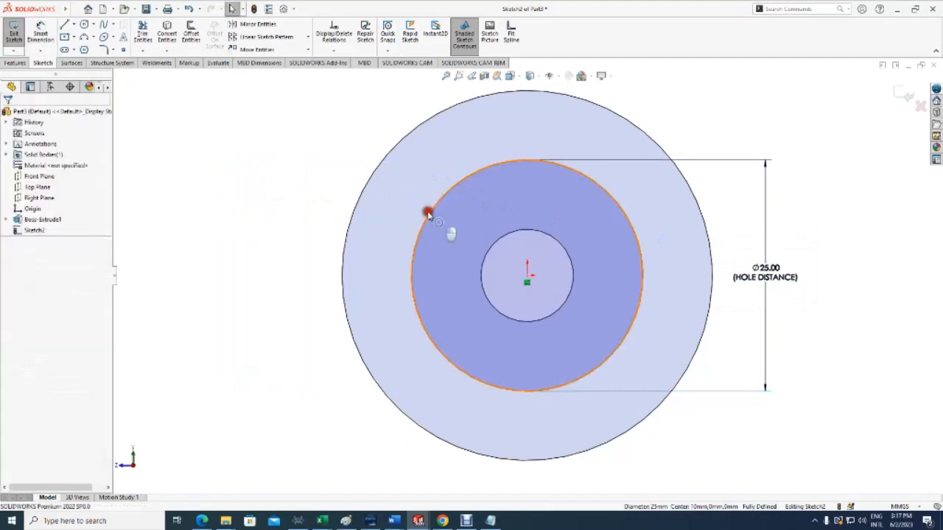
pyautogui.click(427, 213)
pyautogui.click(41, 248)
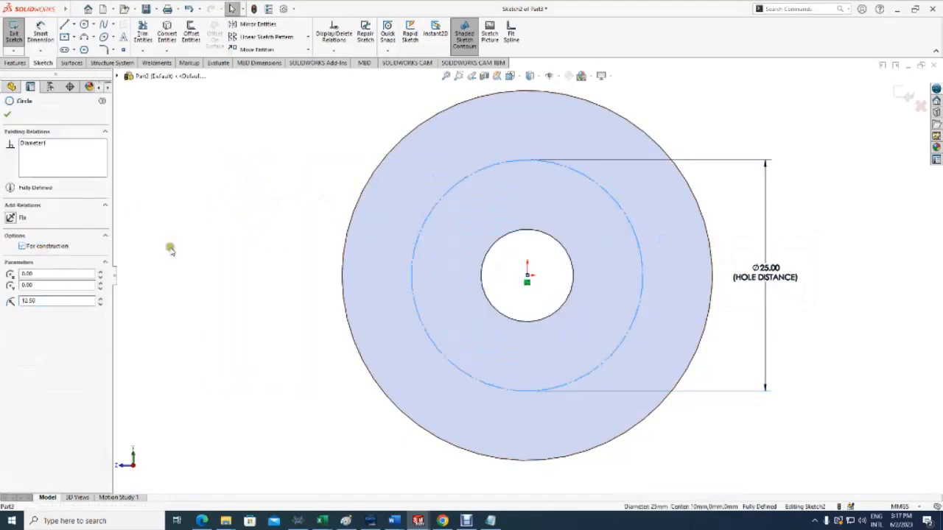
pyautogui.click(115, 145)
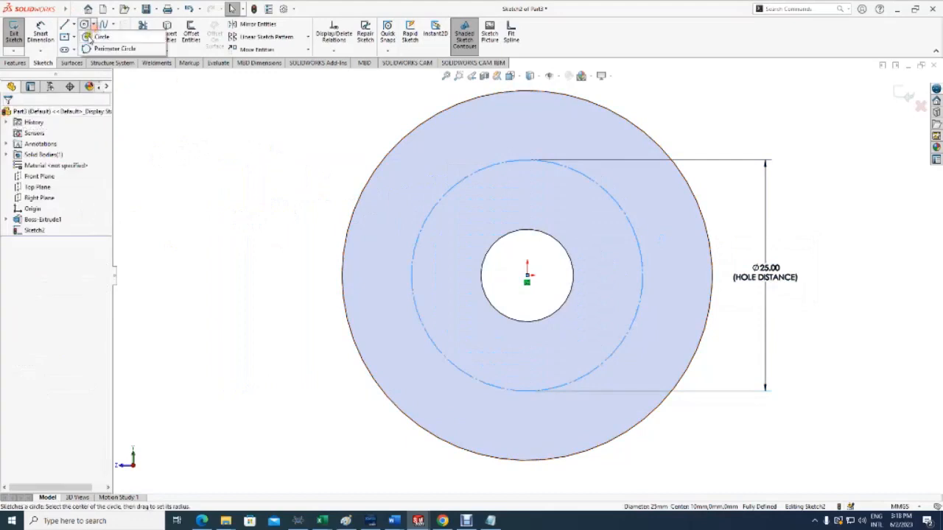
# - Draw a small circle centred on the construction circle's upper quadrant and dimension its diameter as 4 mm, named HOLE DIAMETER
pyautogui.click(84, 25)
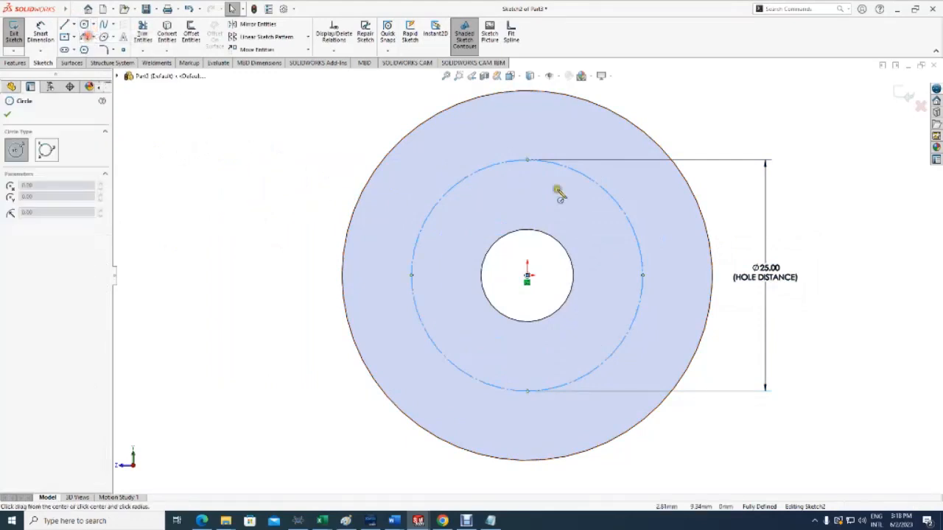
pyautogui.click(527, 161)
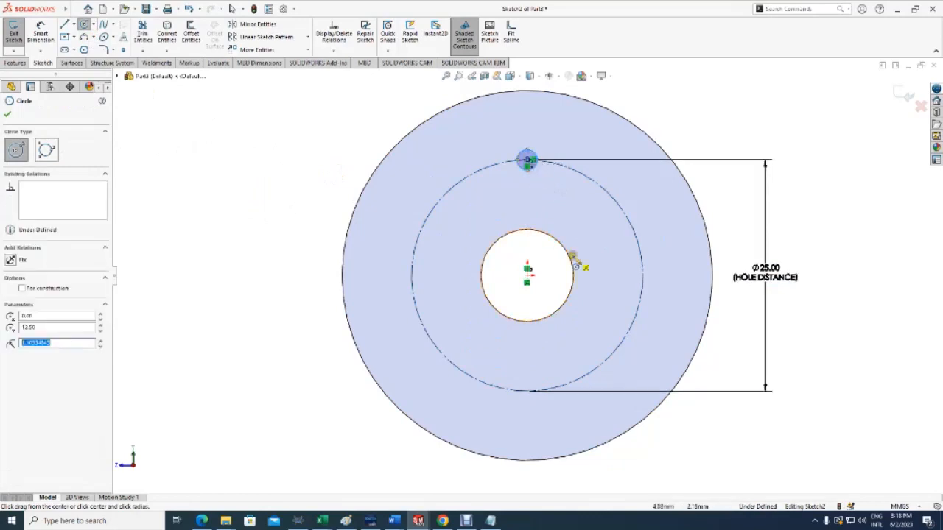
pyautogui.click(41, 31)
pyautogui.click(531, 156)
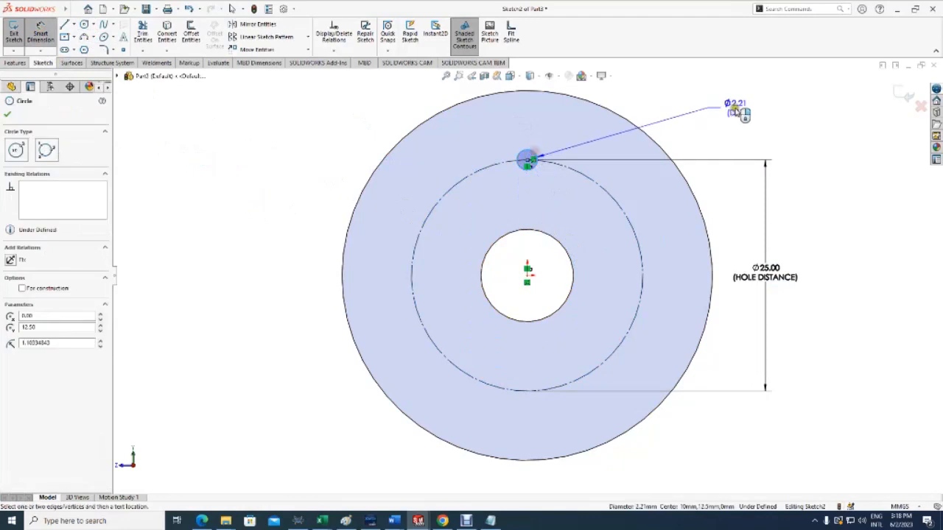
pyautogui.click(750, 115)
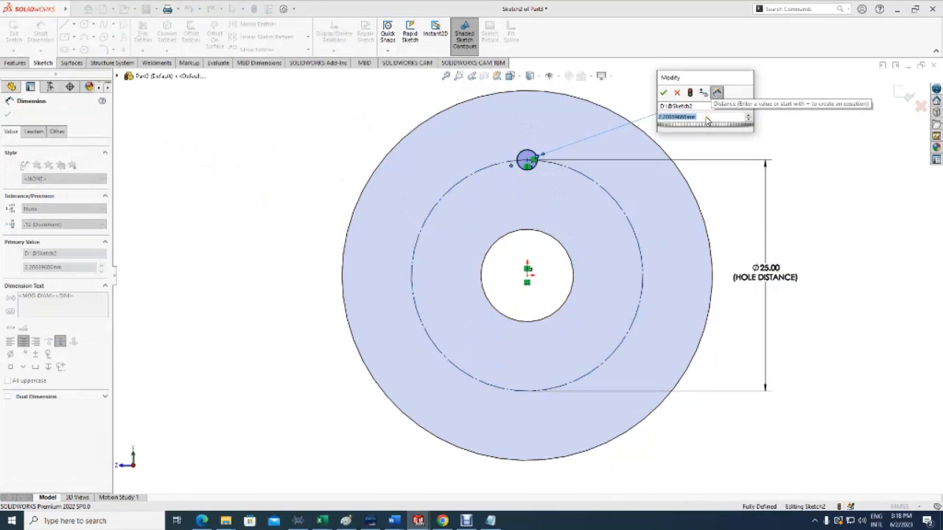
pyautogui.moveTo(701, 114); pyautogui.dragTo(634, 114)
pyautogui.write('4')
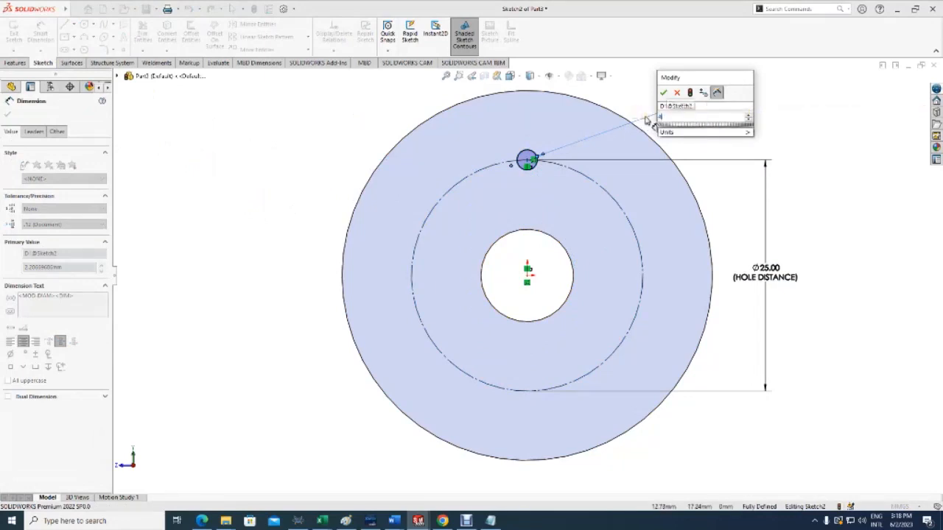
pyautogui.click(711, 104)
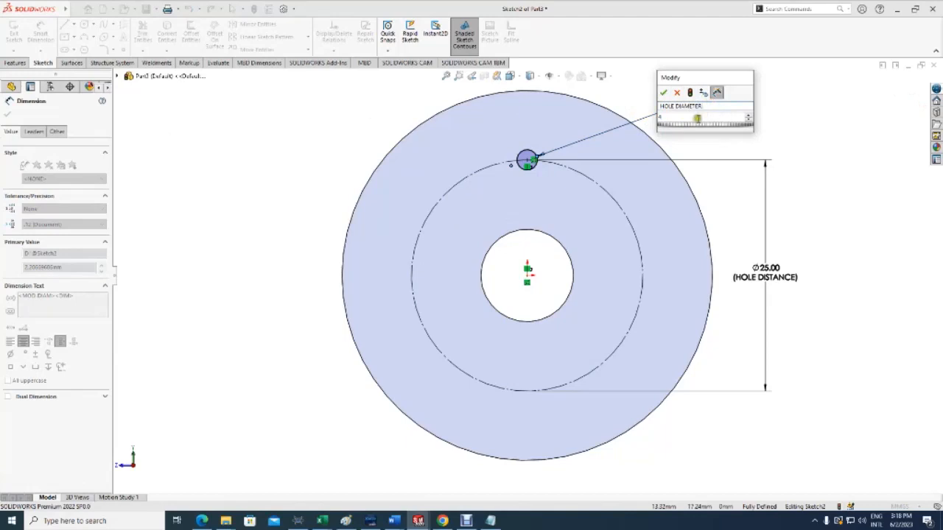
pyautogui.click(663, 95)
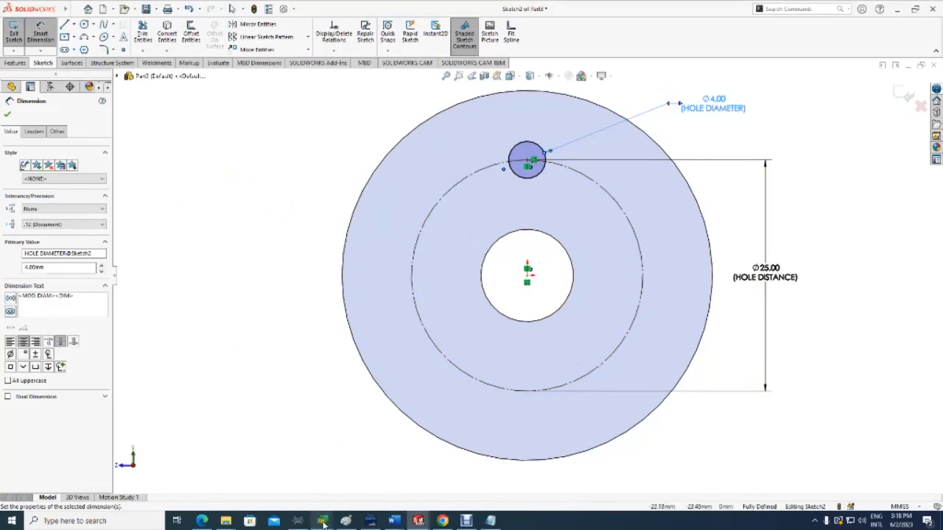
# - Switch to the Book21 workbook in Excel to check the hole parameters, and return to the Part3 sketch in SOLIDWORKS
pyautogui.moveTo(322, 520)
pyautogui.click(614, 474)
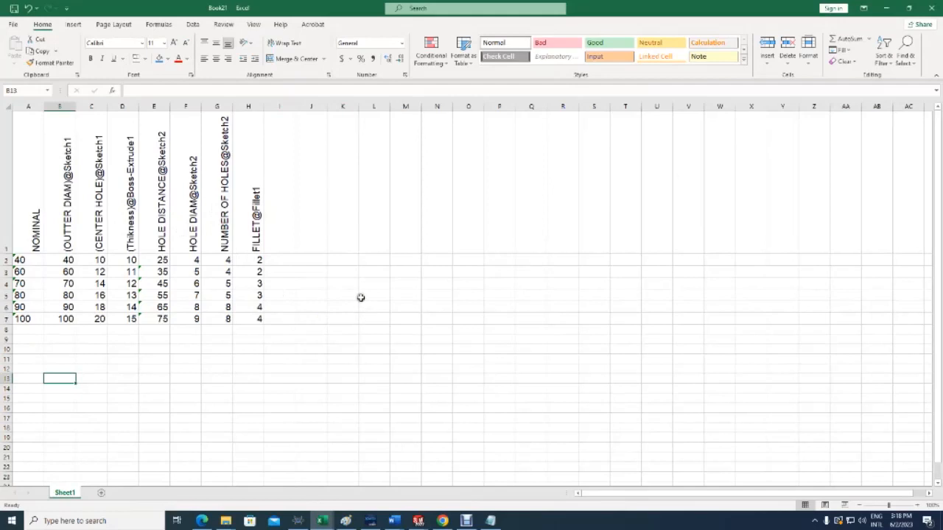
pyautogui.moveTo(418, 519)
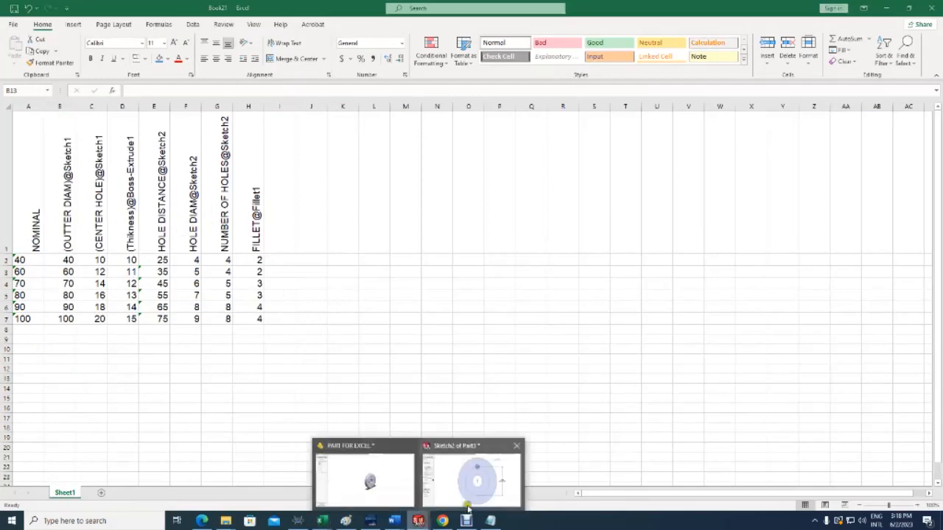
pyautogui.click(502, 482)
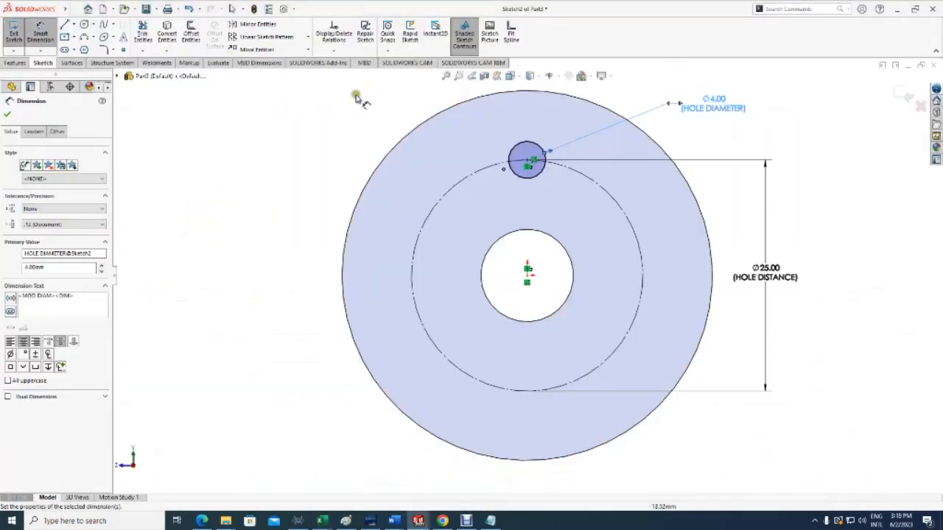
# - Create a circular sketch pattern of the 4 mm circle about the disc's centre with 4 equally spaced instances over 360 degrees
pyautogui.click(10, 119)
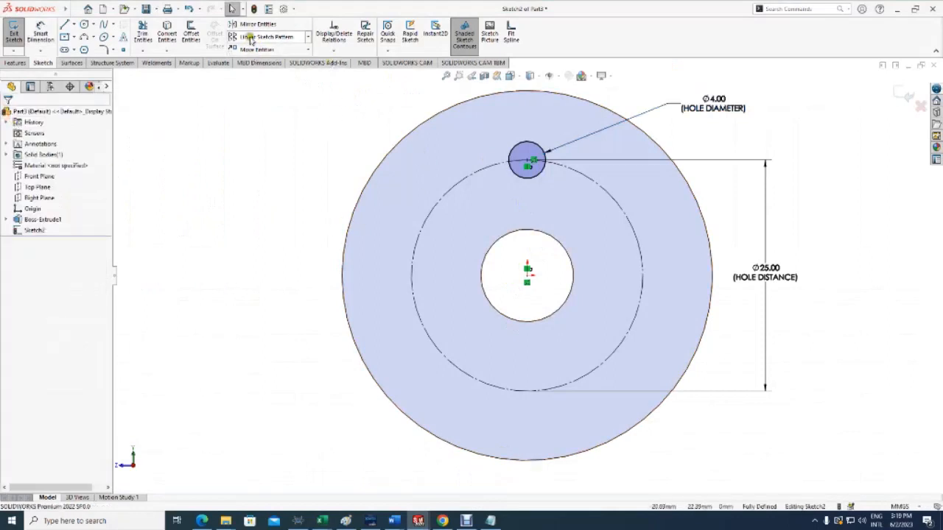
pyautogui.click(308, 37)
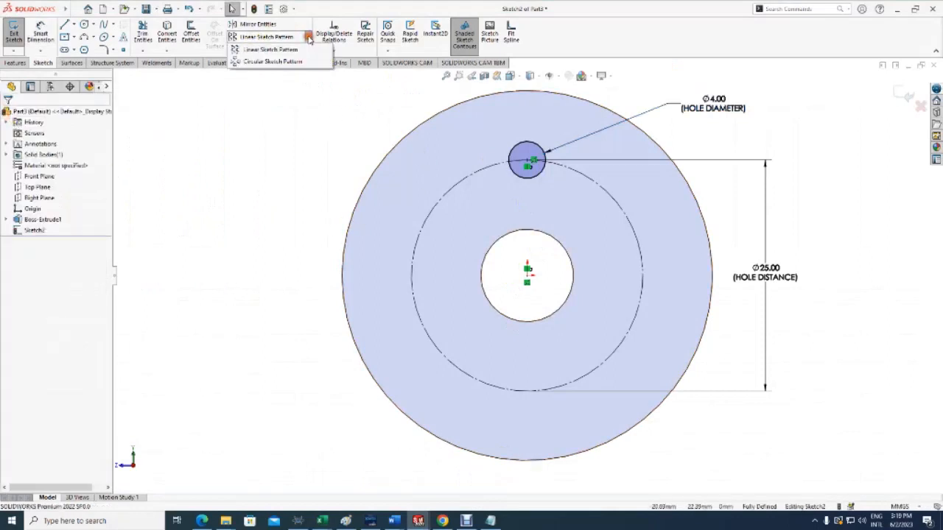
pyautogui.click(257, 62)
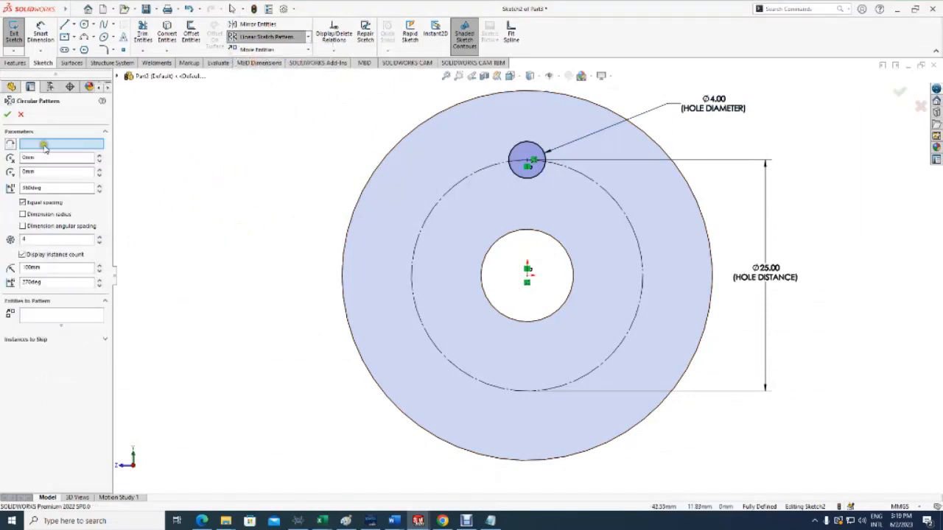
pyautogui.click(45, 146)
pyautogui.click(526, 276)
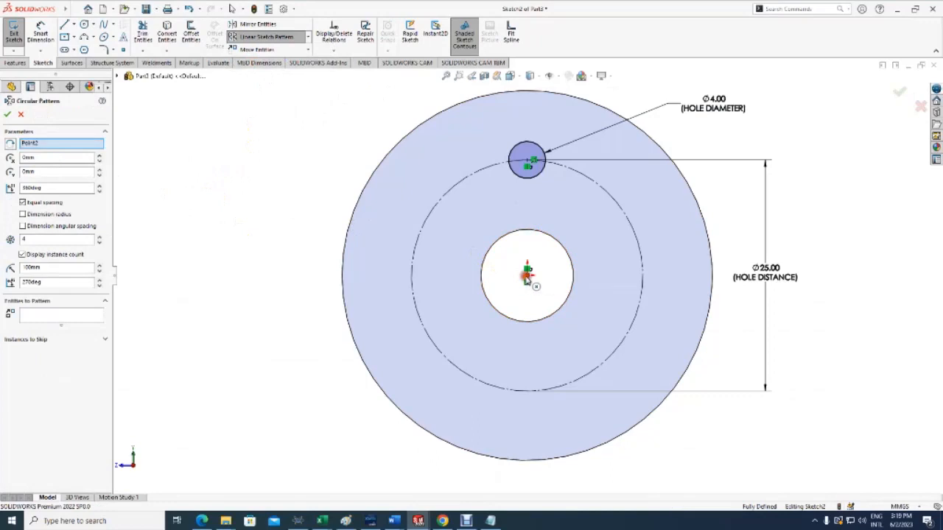
pyautogui.click(77, 314)
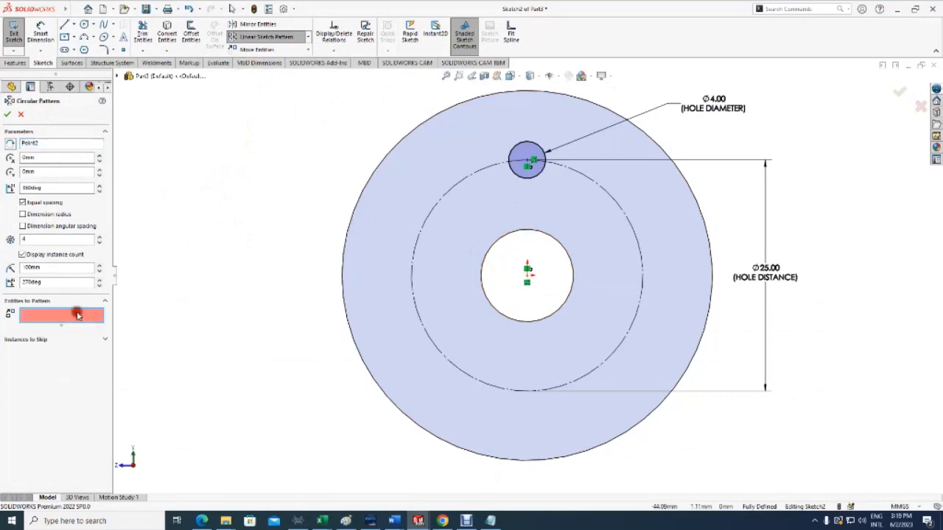
pyautogui.click(511, 148)
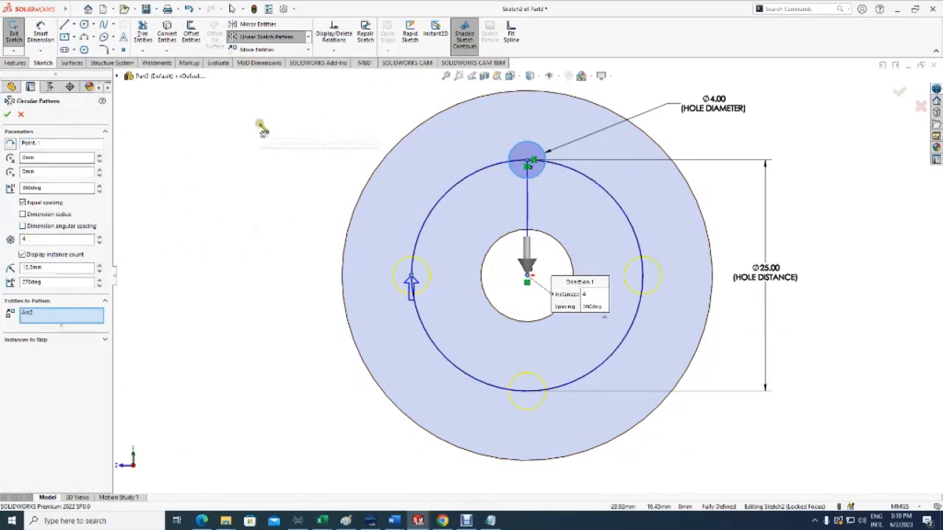
pyautogui.click(7, 114)
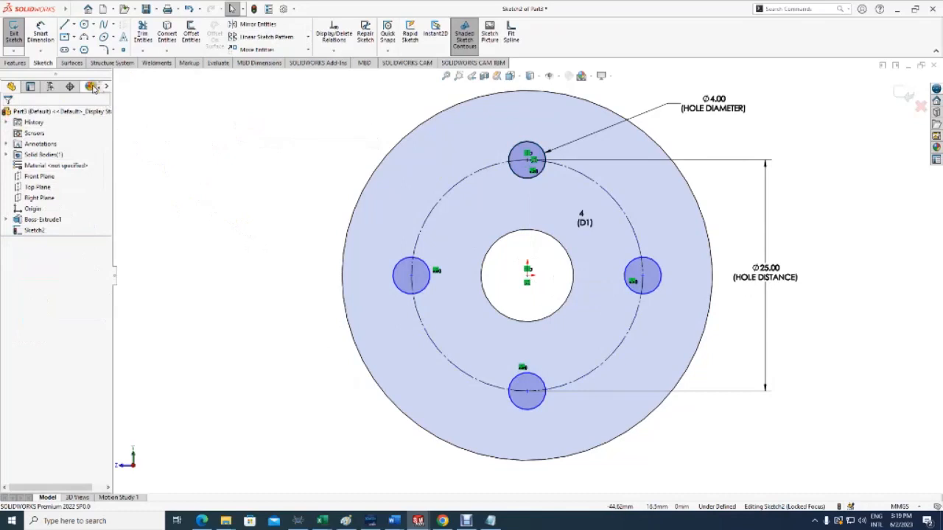
# - Cut the four patterned bolt holes through the disc with an Extruded Cut using the Up To Next end condition
pyautogui.click(16, 63)
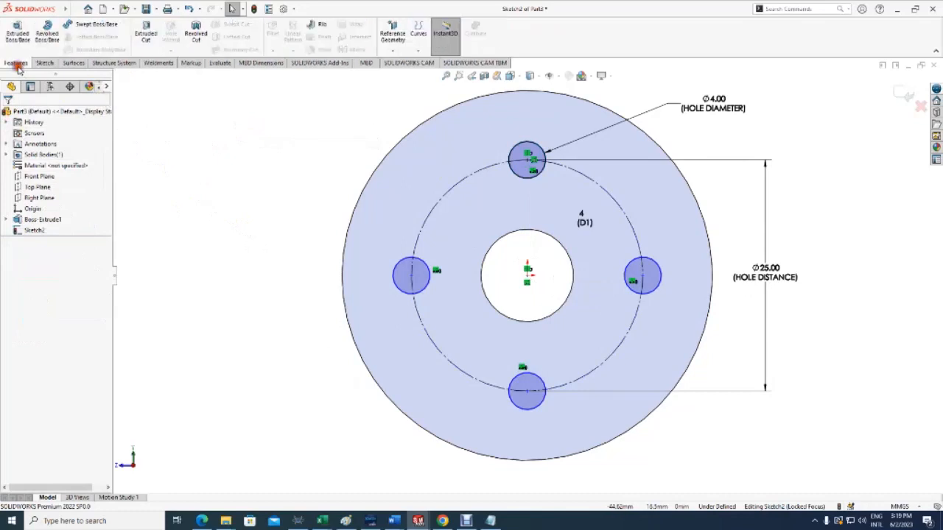
pyautogui.click(146, 34)
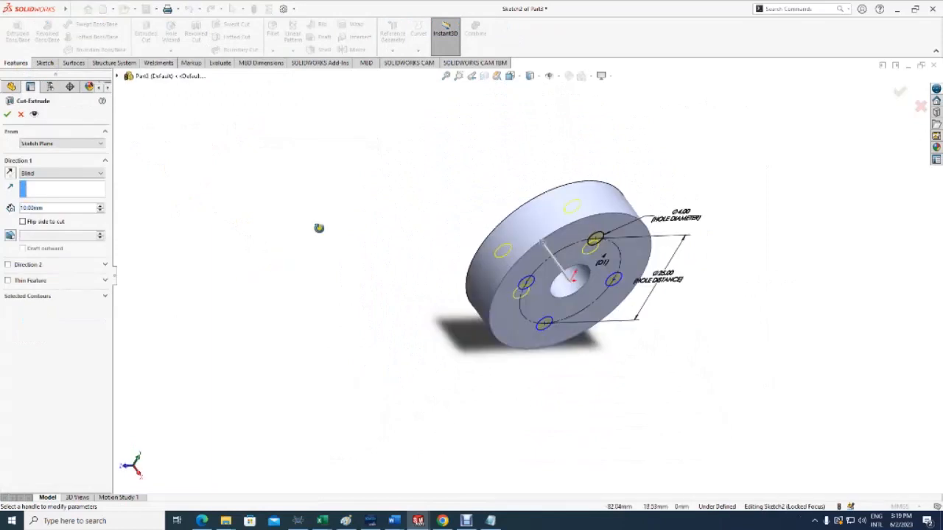
pyautogui.moveTo(370, 253); pyautogui.dragTo(349, 154, button='middle')
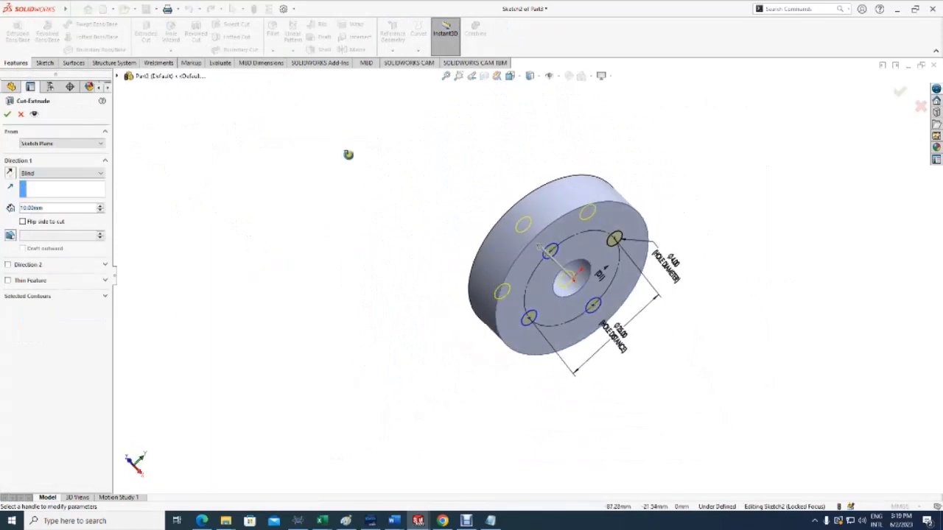
pyautogui.click(77, 173)
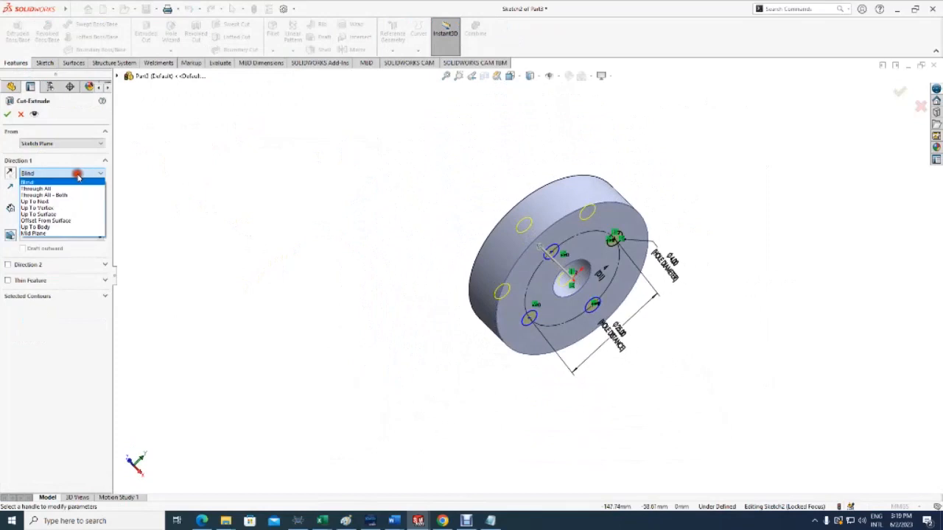
pyautogui.click(36, 201)
pyautogui.moveTo(185, 265); pyautogui.dragTo(210, 211, button='middle')
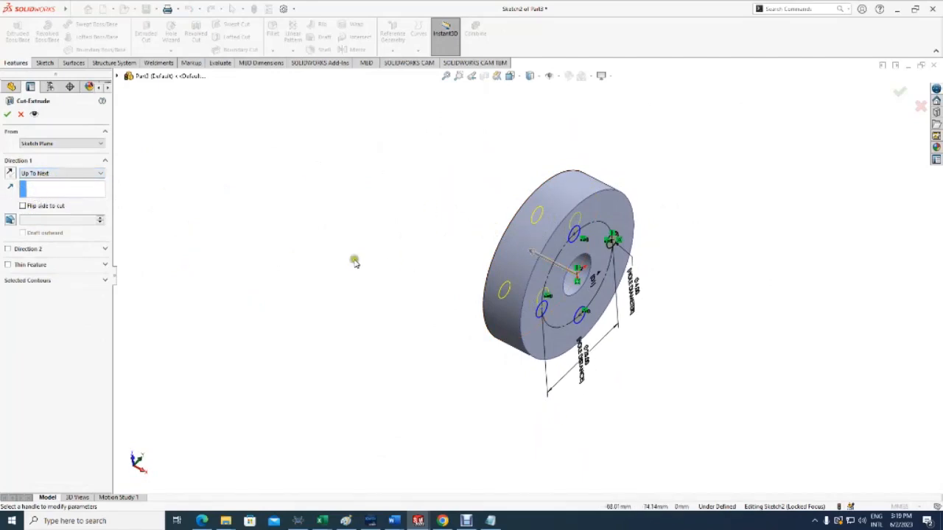
pyautogui.moveTo(447, 277)
pyautogui.mouseDown(button='middle')
pyautogui.moveTo(412, 246)
pyautogui.moveTo(415, 260)
pyautogui.mouseUp(button='middle')
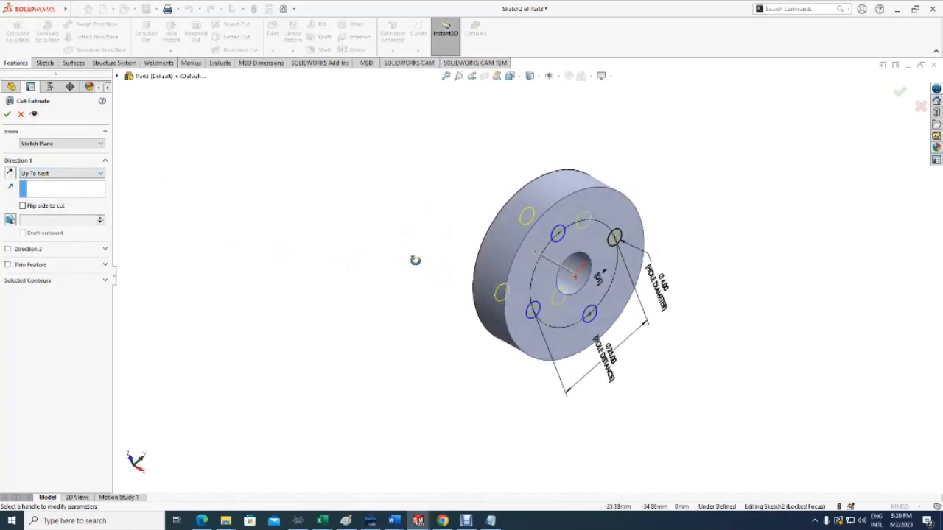
pyautogui.click(8, 115)
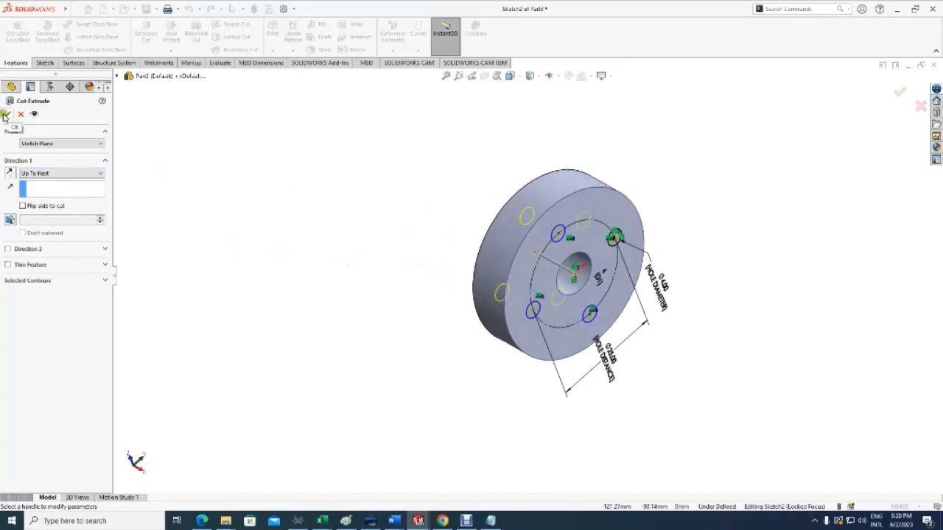
pyautogui.moveTo(305, 245)
pyautogui.mouseDown(button='middle')
pyautogui.moveTo(253, 179)
pyautogui.moveTo(317, 215)
pyautogui.moveTo(290, 186)
pyautogui.moveTo(295, 236)
pyautogui.moveTo(275, 206)
pyautogui.moveTo(305, 257)
pyautogui.moveTo(288, 204)
pyautogui.moveTo(232, 211)
pyautogui.mouseUp(button='middle')
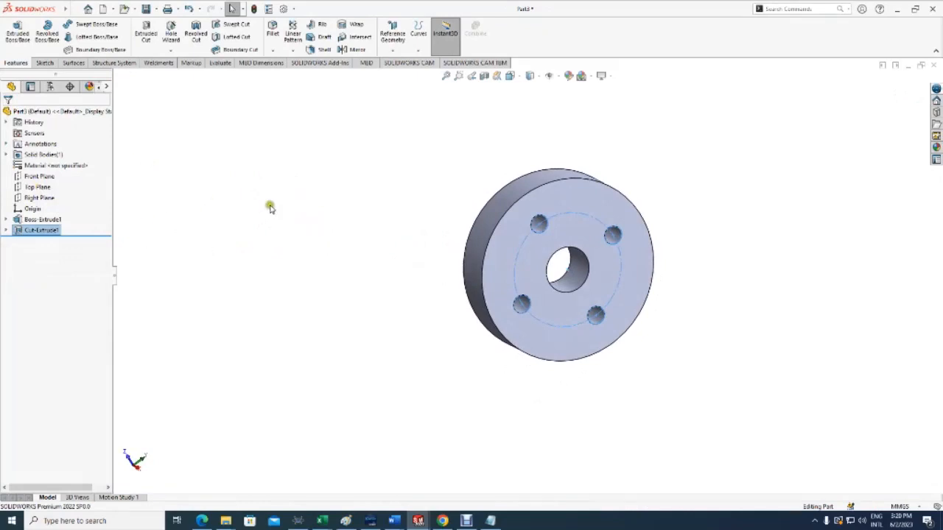
pyautogui.moveTo(280, 214); pyautogui.dragTo(254, 193, button='middle')
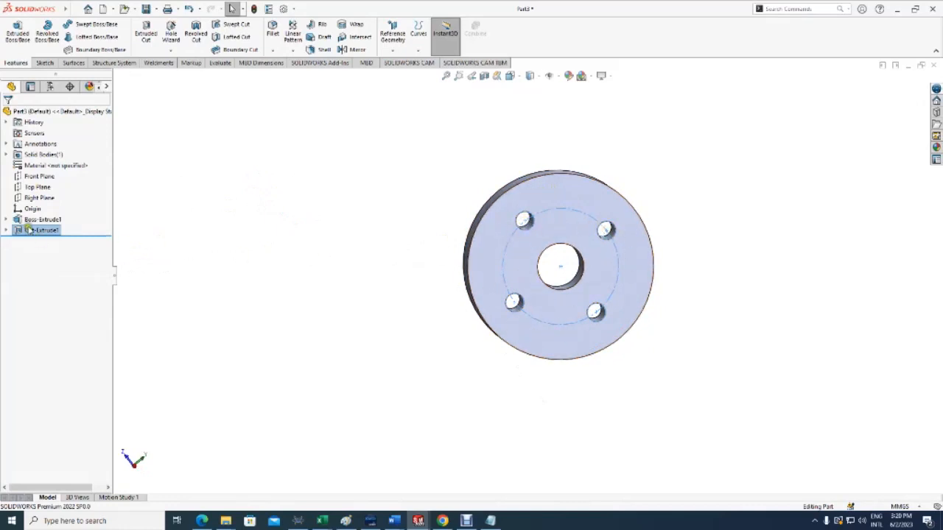
pyautogui.click(6, 230)
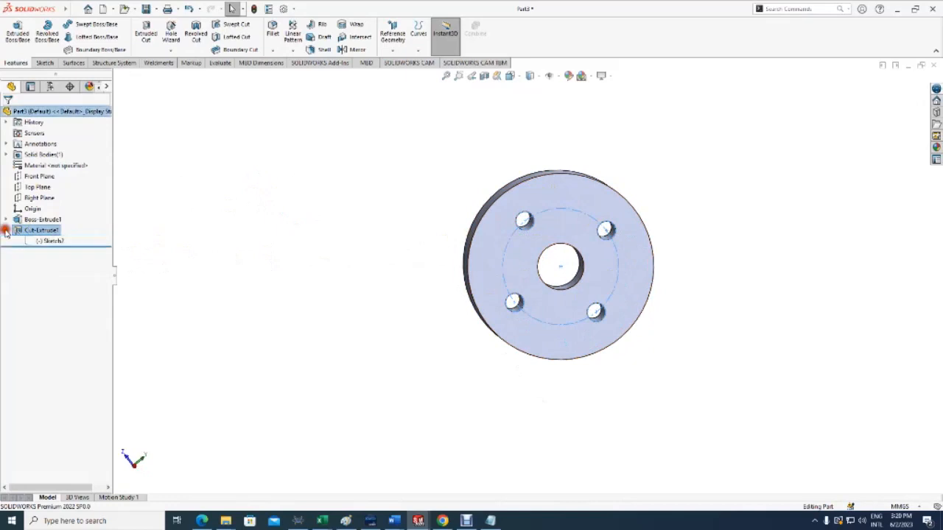
pyautogui.click(24, 231)
pyautogui.click(25, 230)
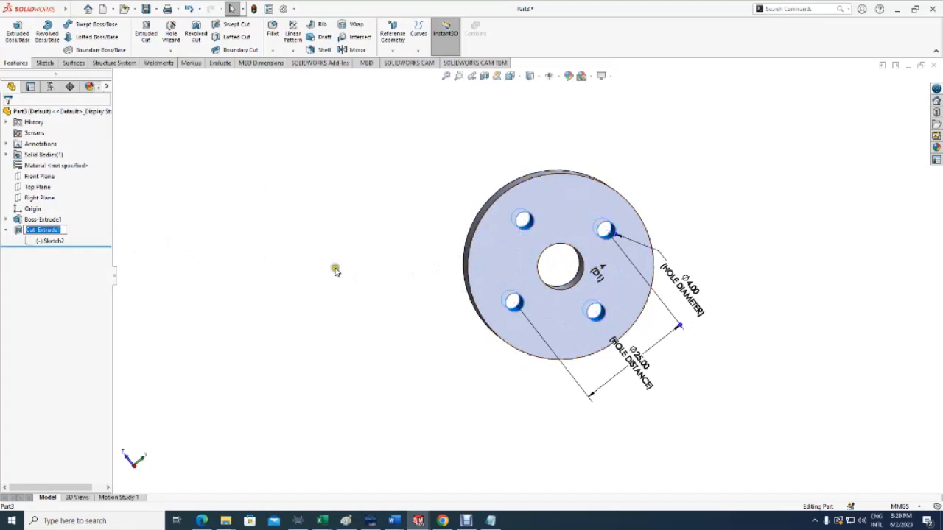
pyautogui.click(257, 273)
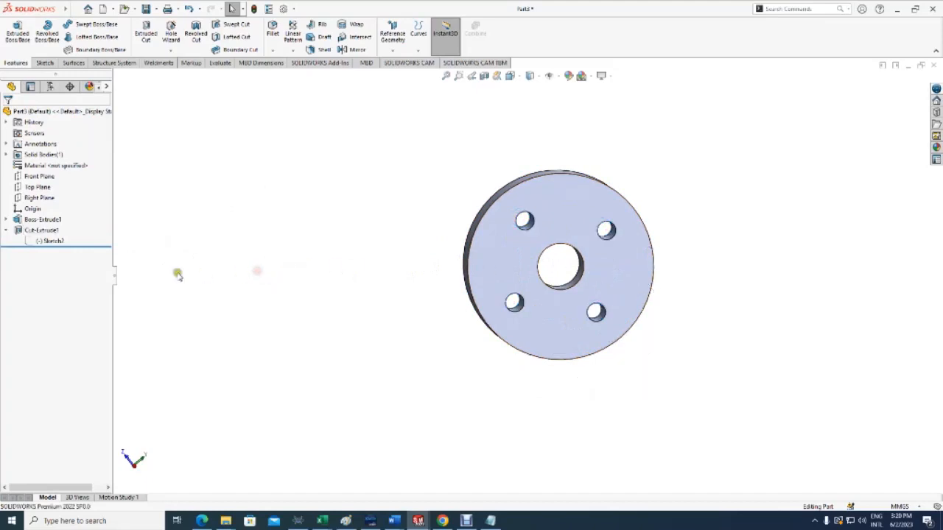
pyautogui.click(447, 43)
pyautogui.click(446, 42)
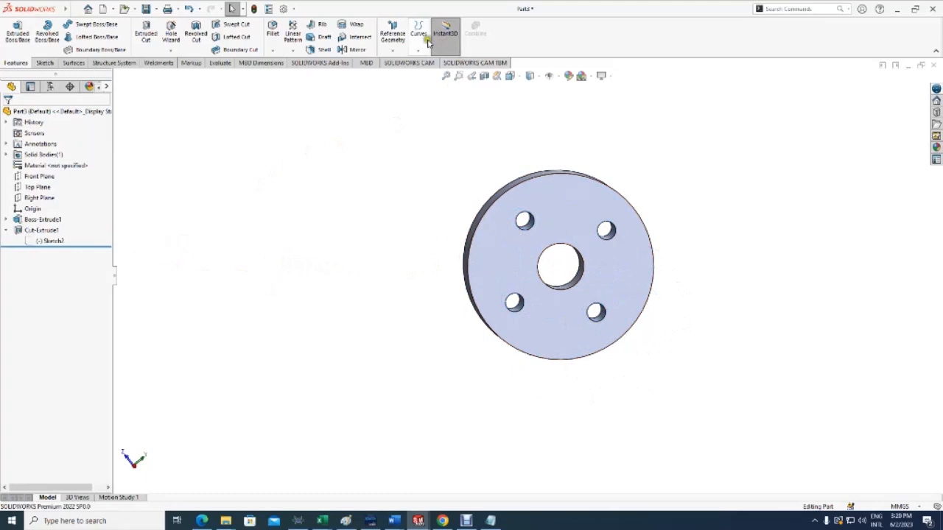
# - Rename the instance-count dimension of the bolt-hole circular pattern as NUMBER OF HOLES
pyautogui.click(47, 232)
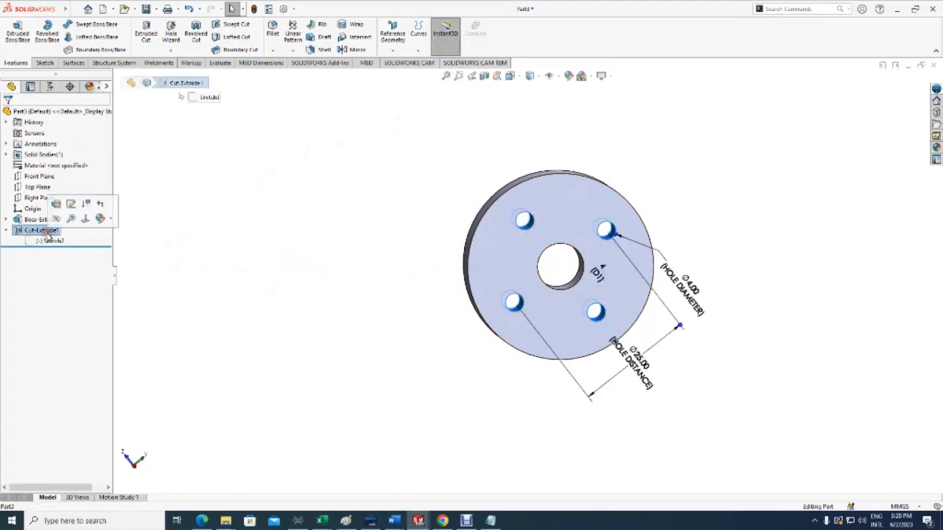
pyautogui.doubleClick(599, 277)
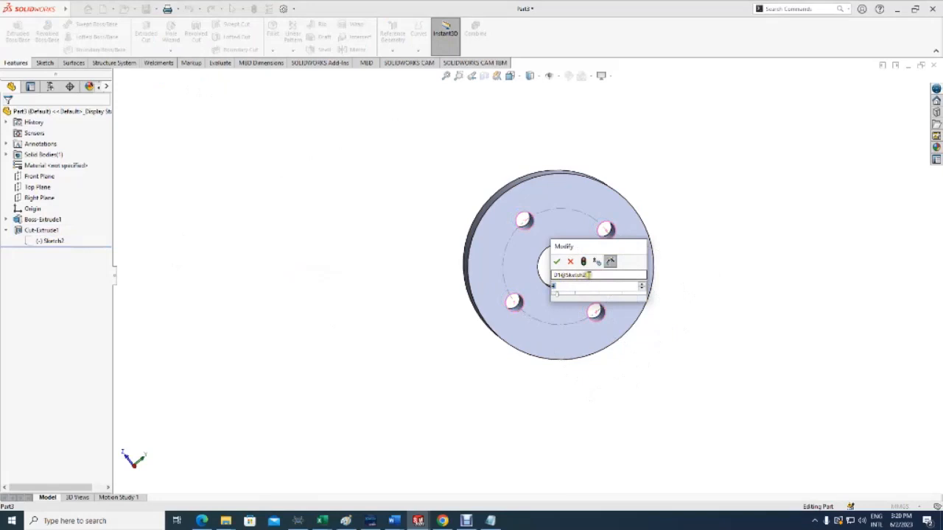
pyautogui.moveTo(589, 274); pyautogui.dragTo(551, 274)
pyautogui.click(572, 276)
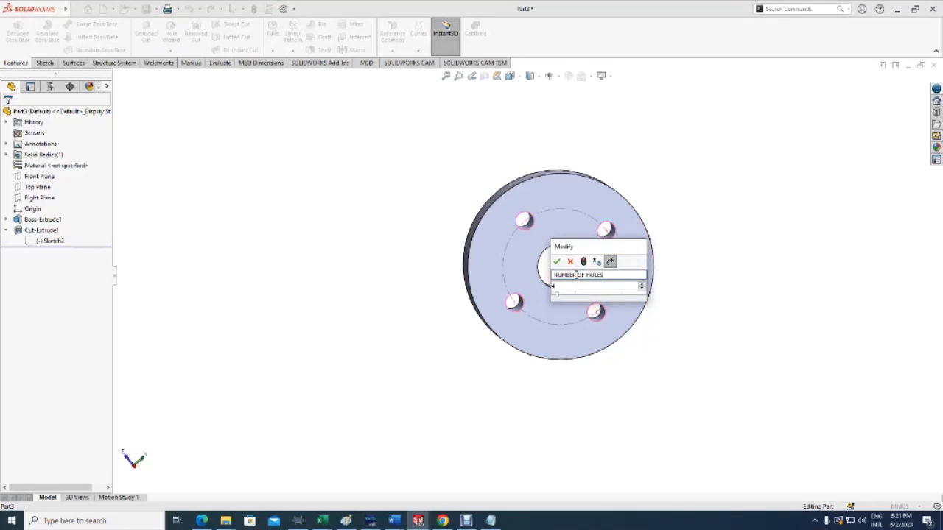
pyautogui.click(557, 262)
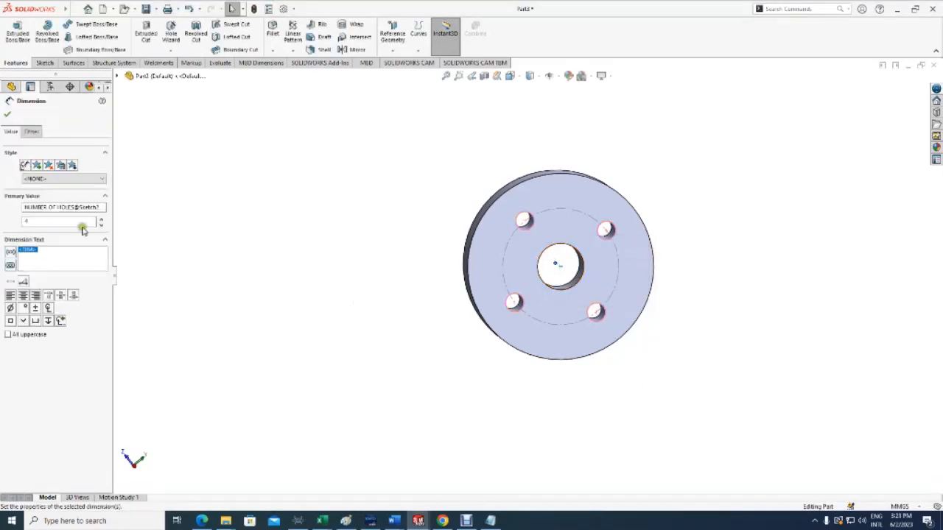
pyautogui.click(7, 114)
# - Review the named dimensions of the disc extrusion and hole cut against the Book21 table in Excel, and return to Part3 in SOLIDWORKS
pyautogui.moveTo(251, 277); pyautogui.dragTo(263, 282, button='middle')
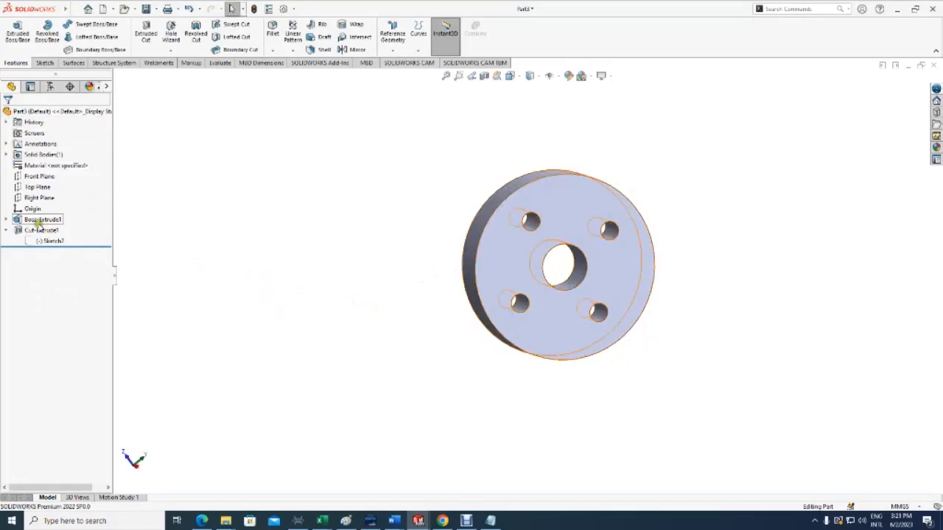
pyautogui.click(40, 221)
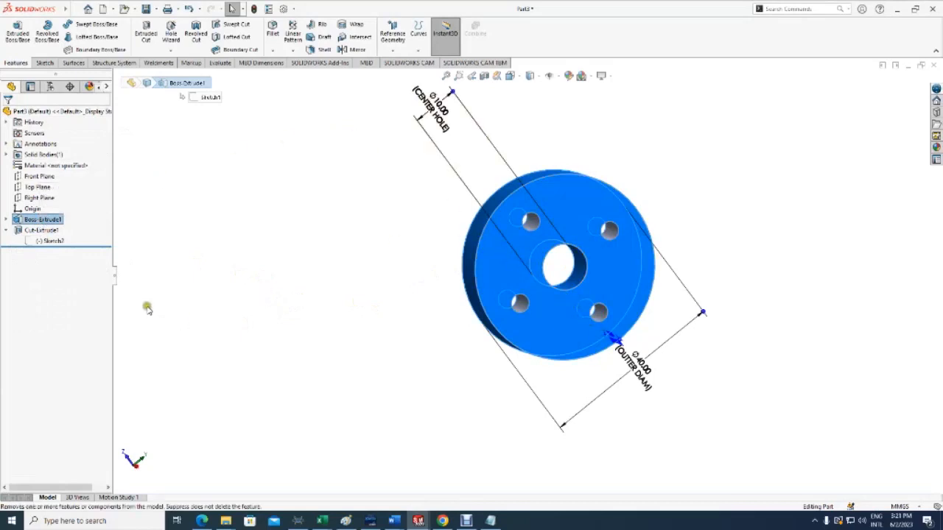
pyautogui.click(25, 230)
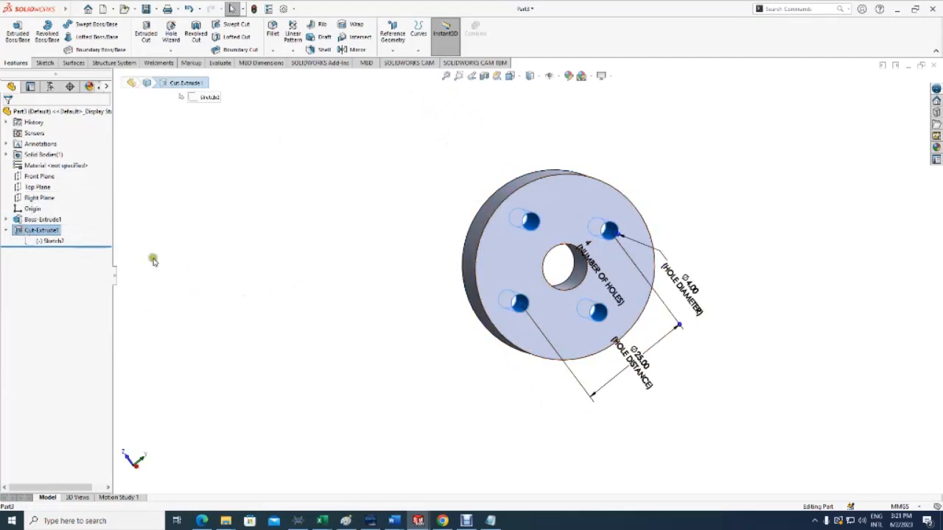
pyautogui.click(204, 264)
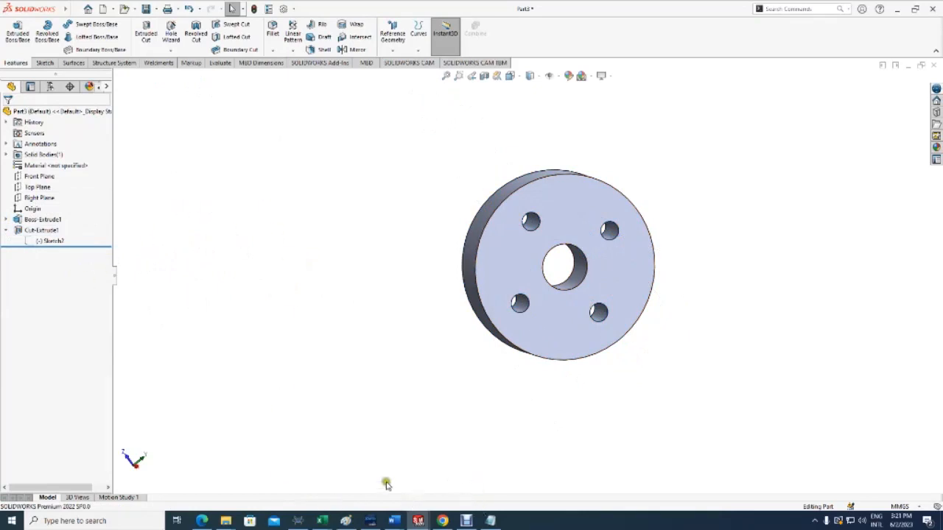
pyautogui.moveTo(325, 520)
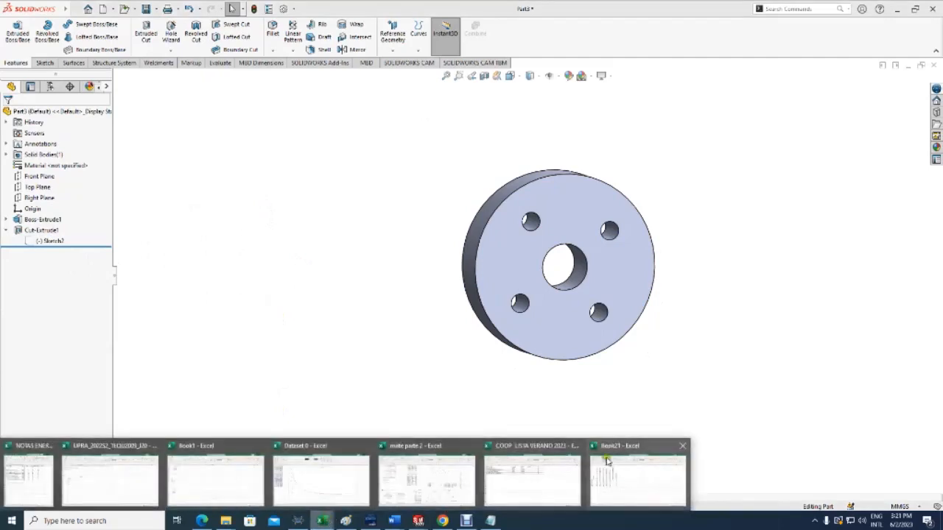
pyautogui.click(621, 465)
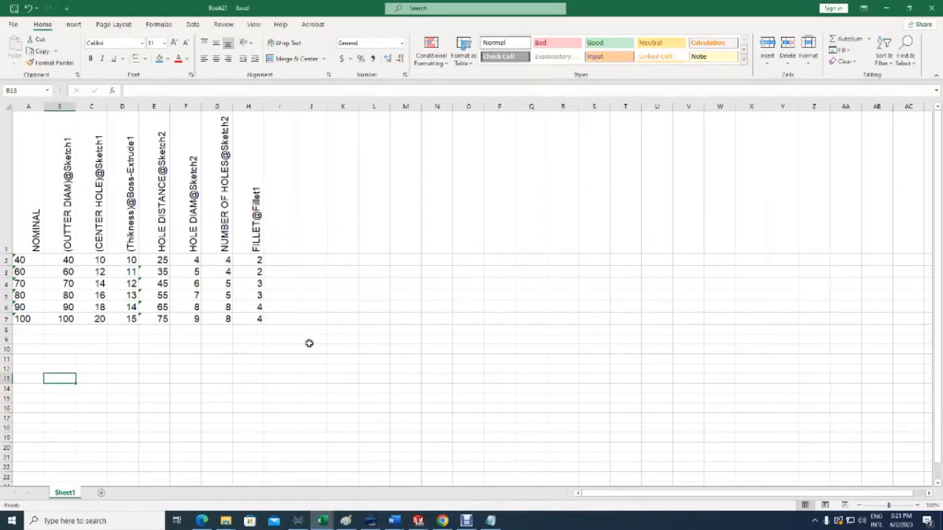
pyautogui.moveTo(419, 519)
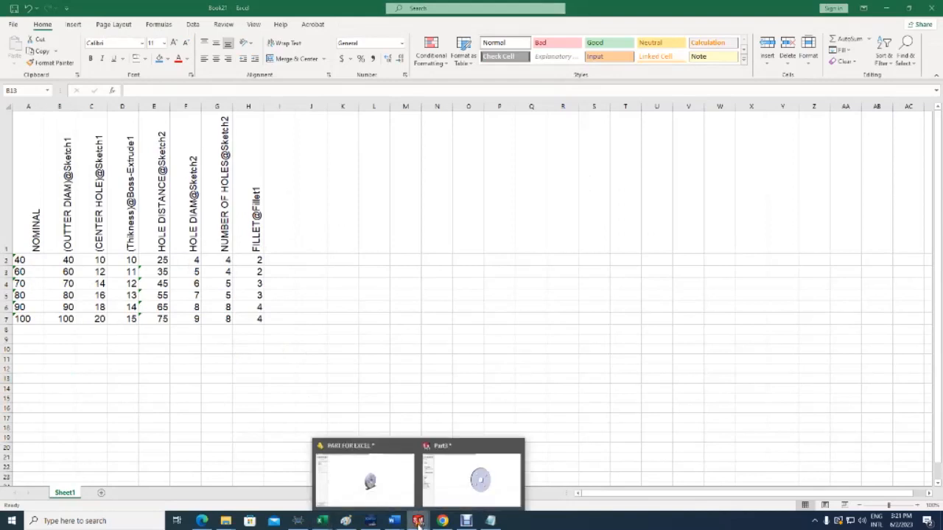
pyautogui.click(448, 504)
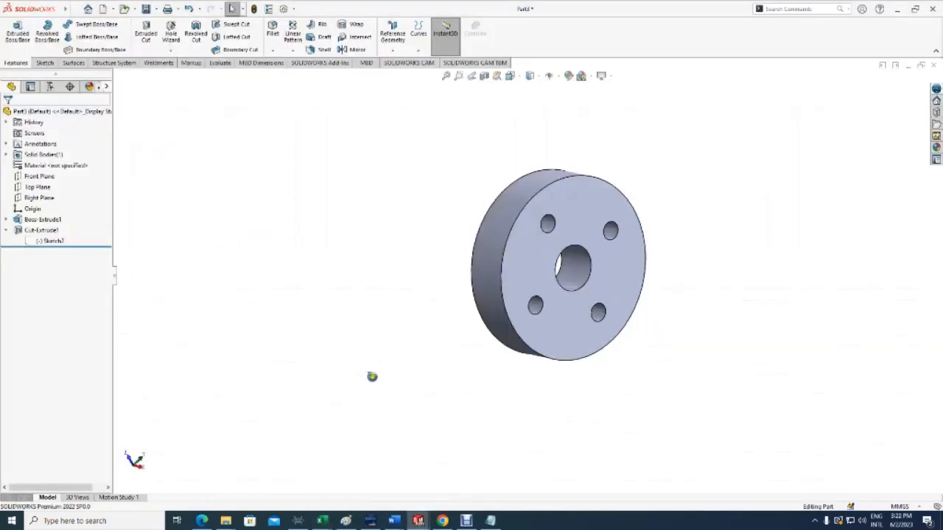
pyautogui.moveTo(358, 351); pyautogui.dragTo(369, 379, button='middle')
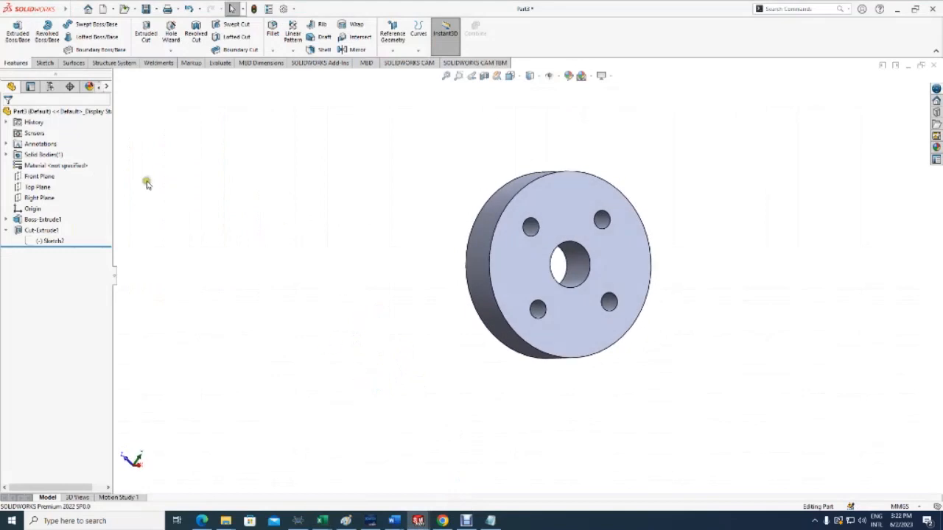
# - Start inserting an Excel design table for the Part3 configurations with the Auto-create source
pyautogui.click(50, 86)
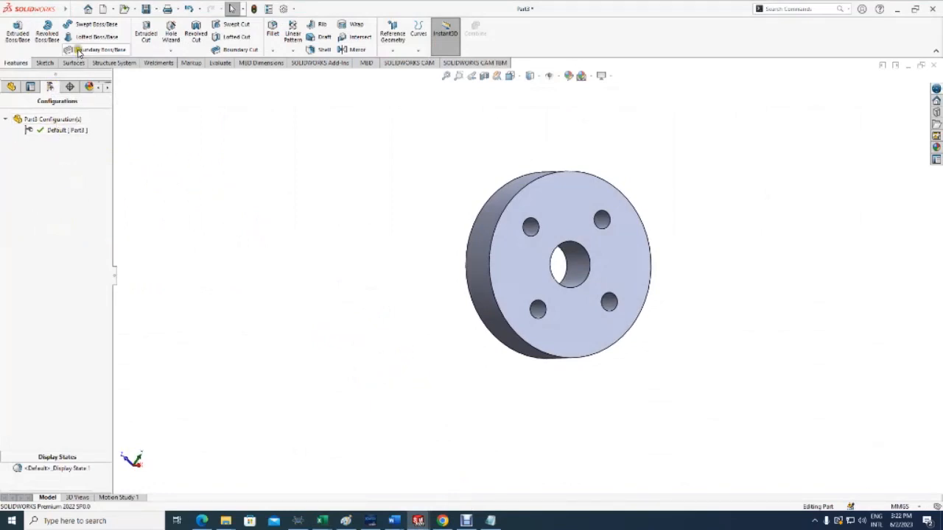
pyautogui.click(74, 9)
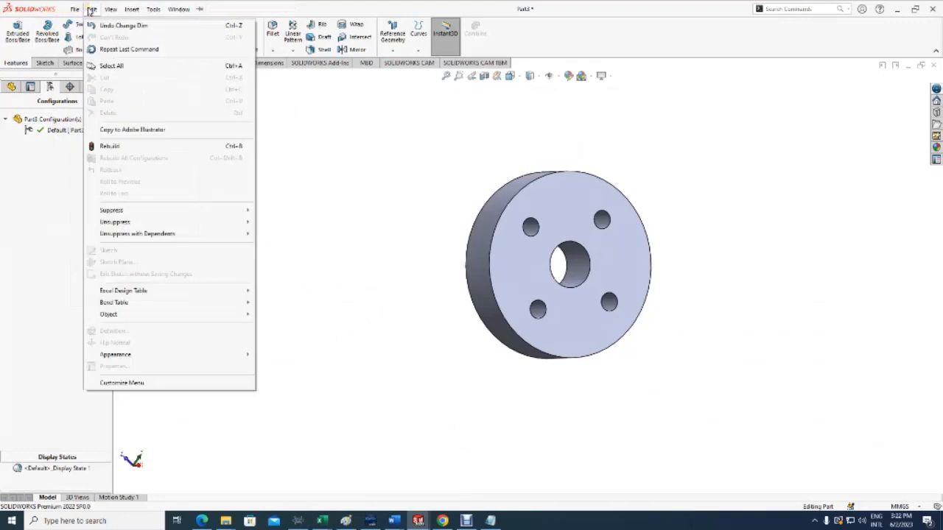
pyautogui.moveTo(131, 9)
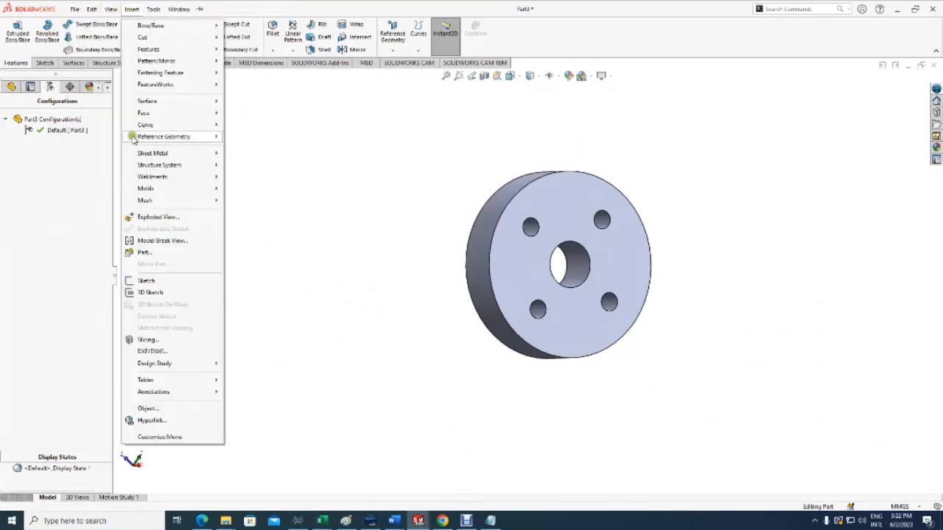
pyautogui.moveTo(154, 383)
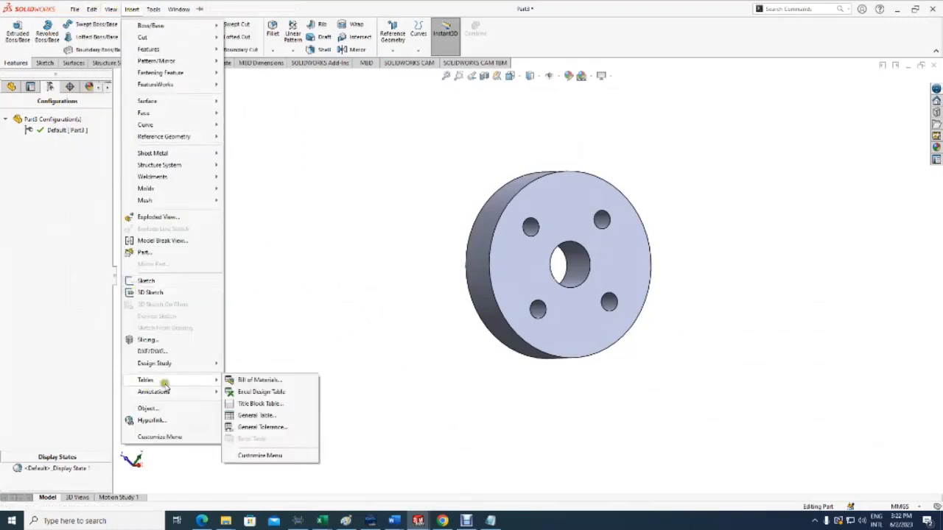
pyautogui.click(261, 392)
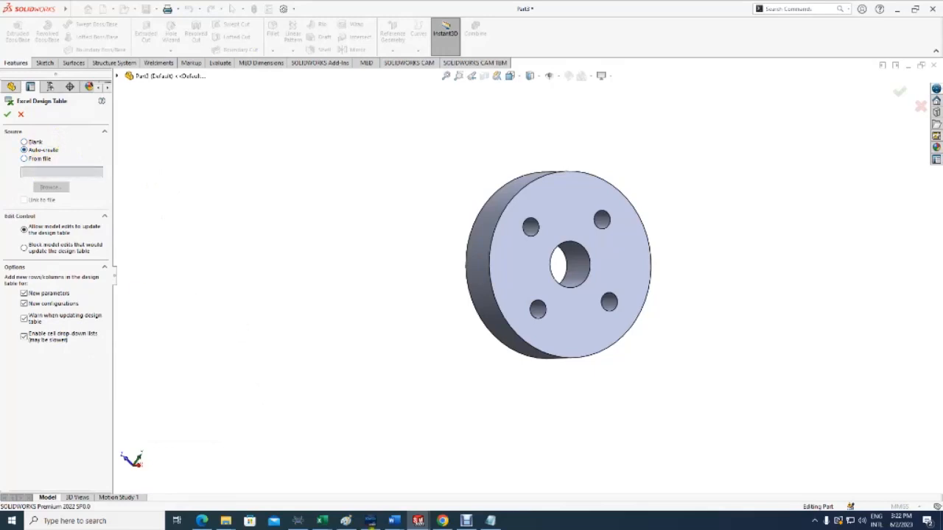
# - Switch to Book21 in Excel to check its parameter columns, and return to the Part3 design table settings in SOLIDWORKS
pyautogui.click(322, 521)
pyautogui.click(599, 493)
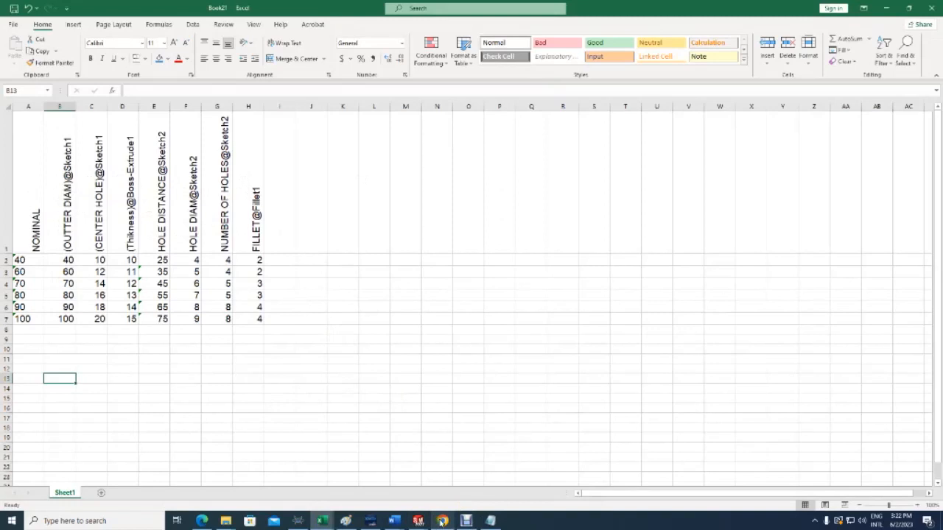
pyautogui.moveTo(440, 521)
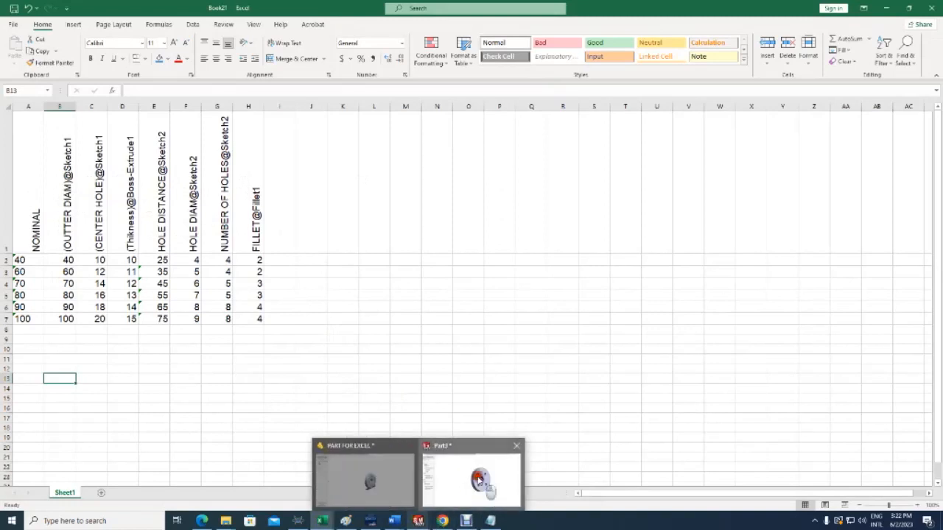
pyautogui.click(477, 479)
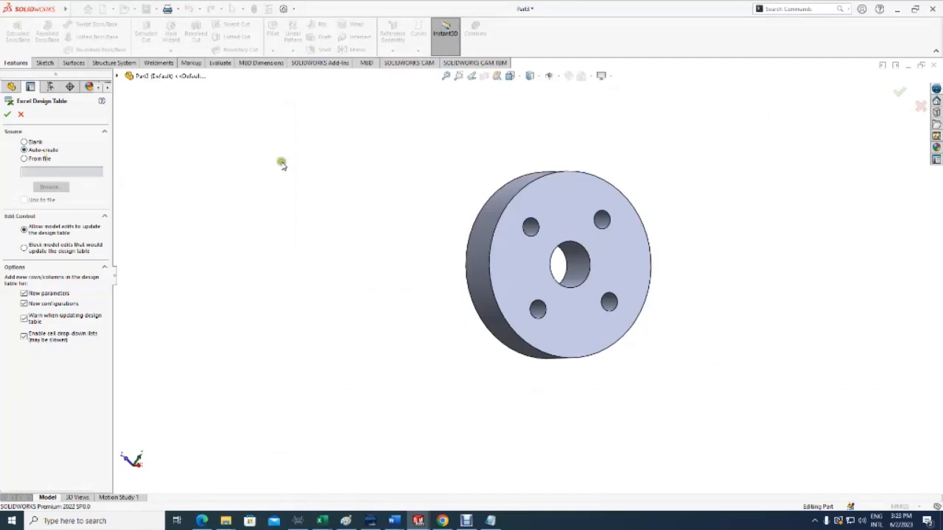
# - Generate the design table with all the named dimensions, from OUTTER DIAM@Sketch1 through NUMBER OF HOLES@Sketch2
pyautogui.click(7, 115)
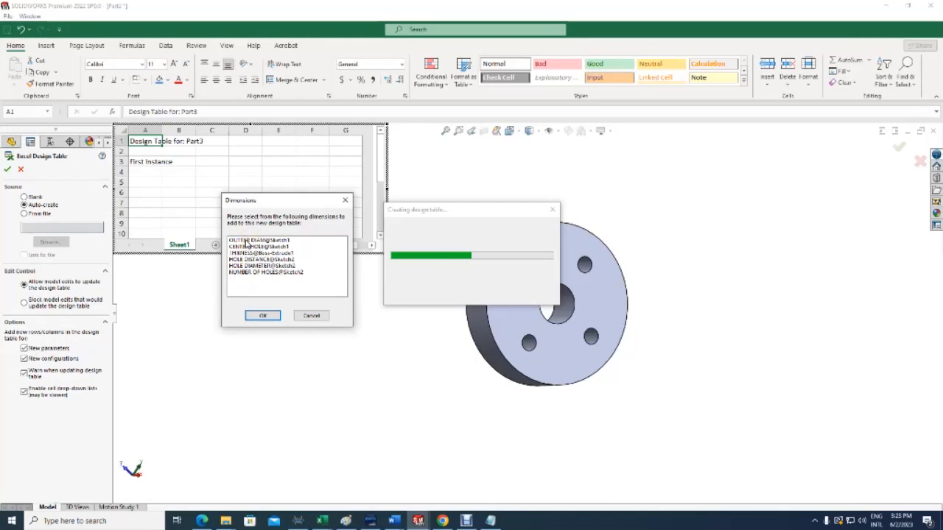
pyautogui.click(246, 240)
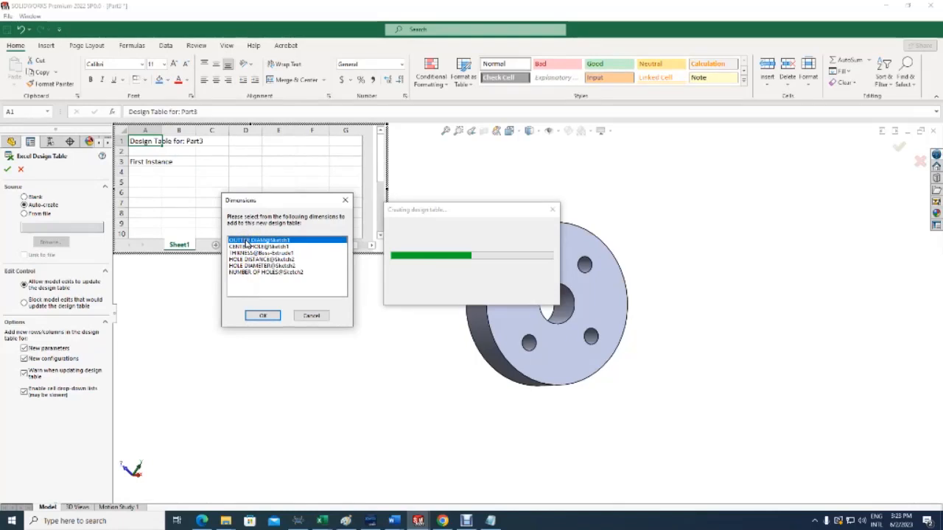
pyautogui.moveTo(245, 251); pyautogui.dragTo(240, 292)
pyautogui.click(256, 315)
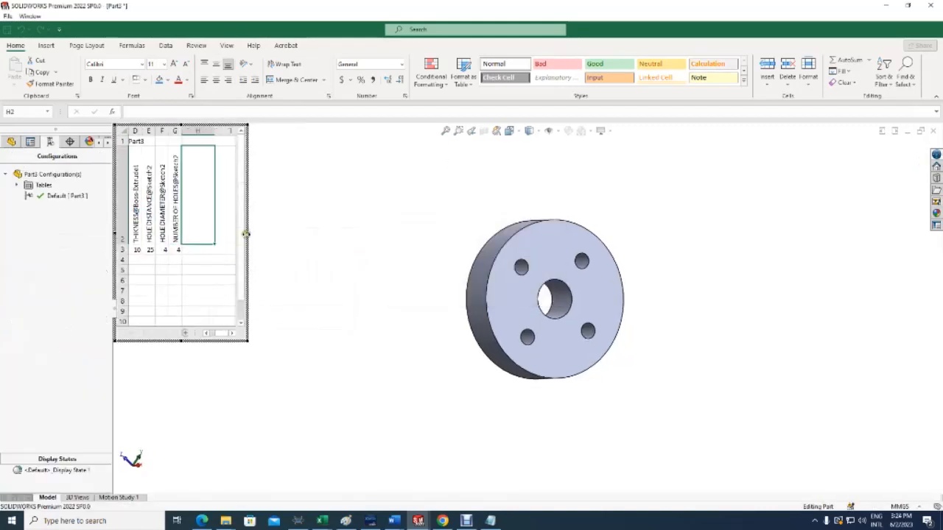
# - Copy the design table's dimension headers and Default row in A2:G3, and switch to the Book21 workbook in Excel
pyautogui.moveTo(316, 235); pyautogui.dragTo(325, 234)
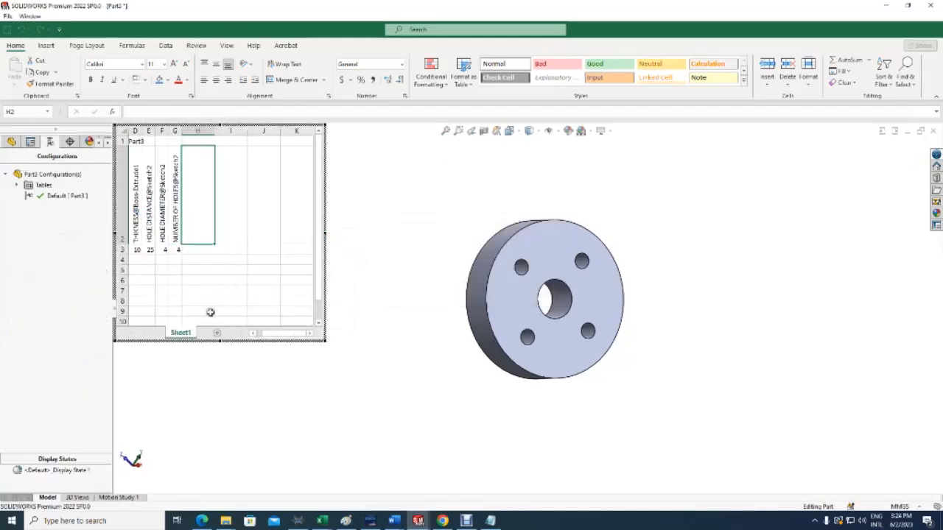
pyautogui.moveTo(271, 333); pyautogui.dragTo(249, 331)
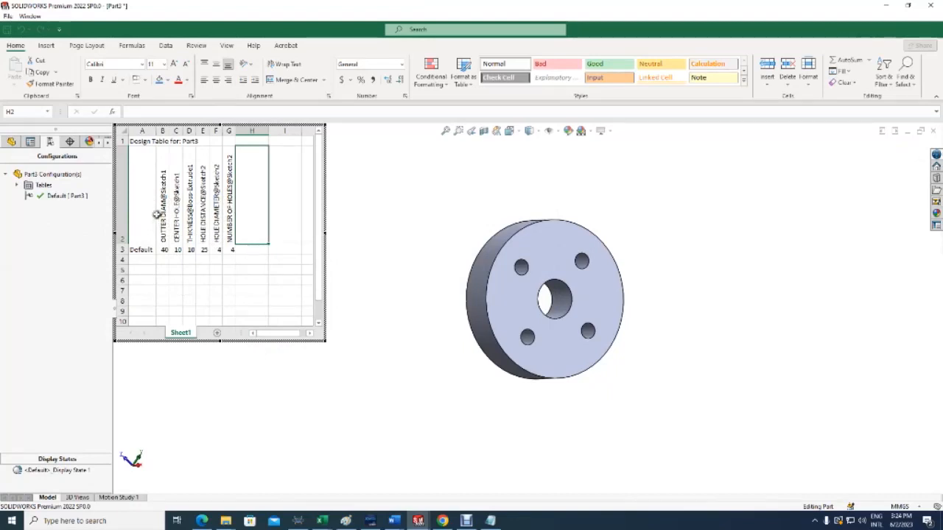
pyautogui.moveTo(159, 213); pyautogui.dragTo(224, 248)
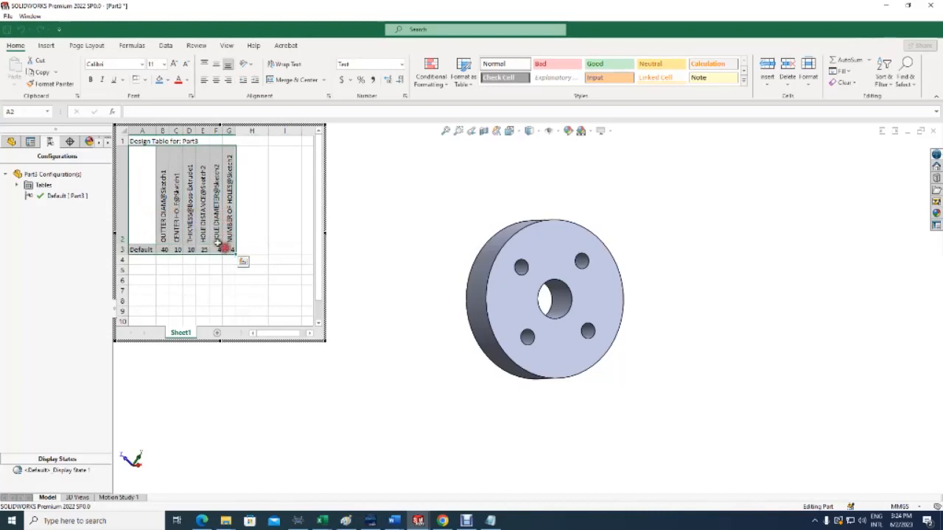
pyautogui.rightClick(204, 213)
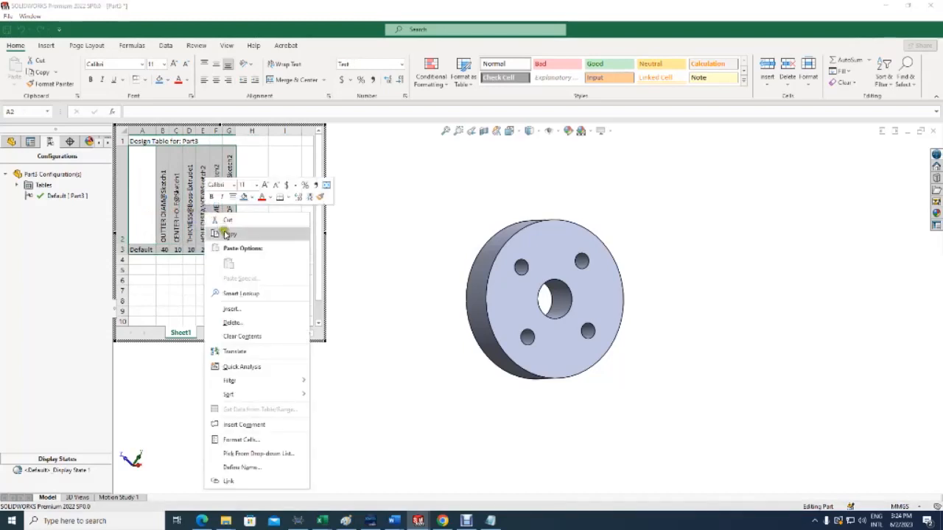
pyautogui.click(225, 233)
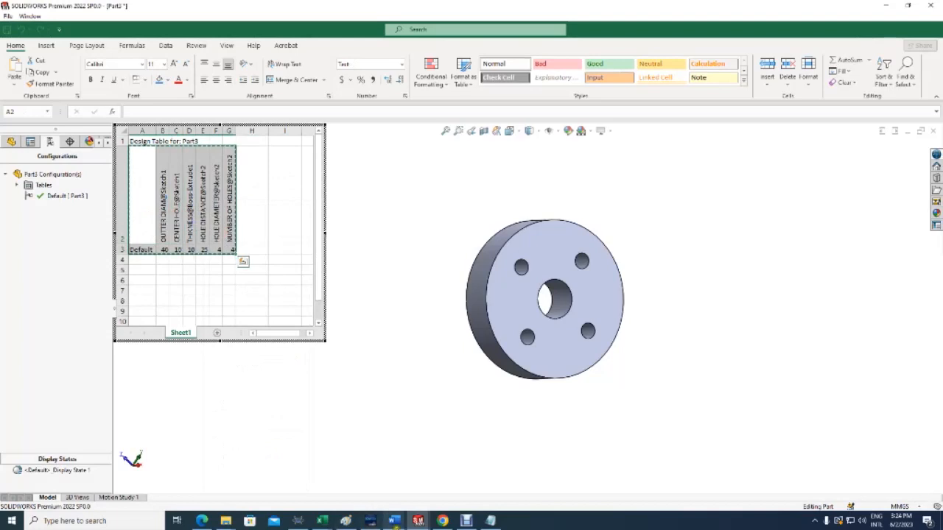
pyautogui.click(322, 522)
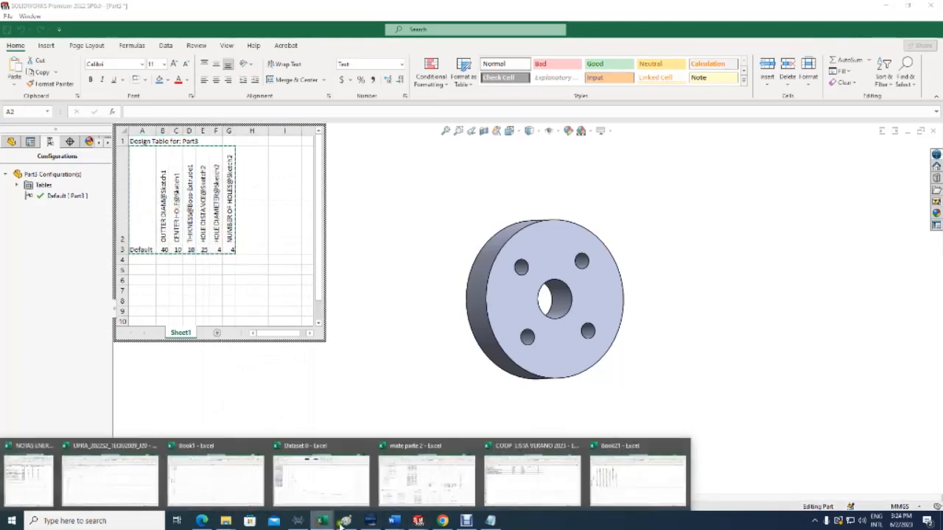
pyautogui.click(623, 489)
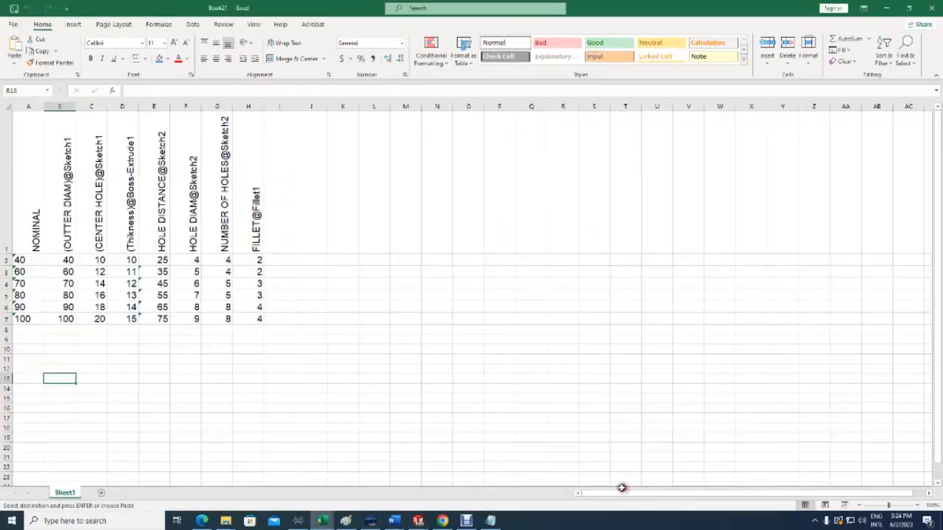
# - Paste the copied design table headers and Default row into Book21 starting at cell A13
pyautogui.click(32, 378)
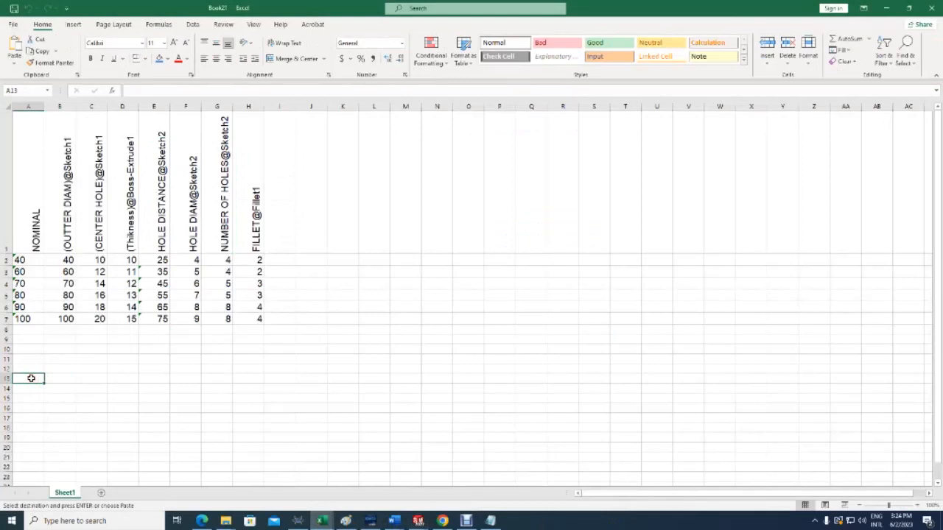
pyautogui.hotkey('ctrl', 'v')
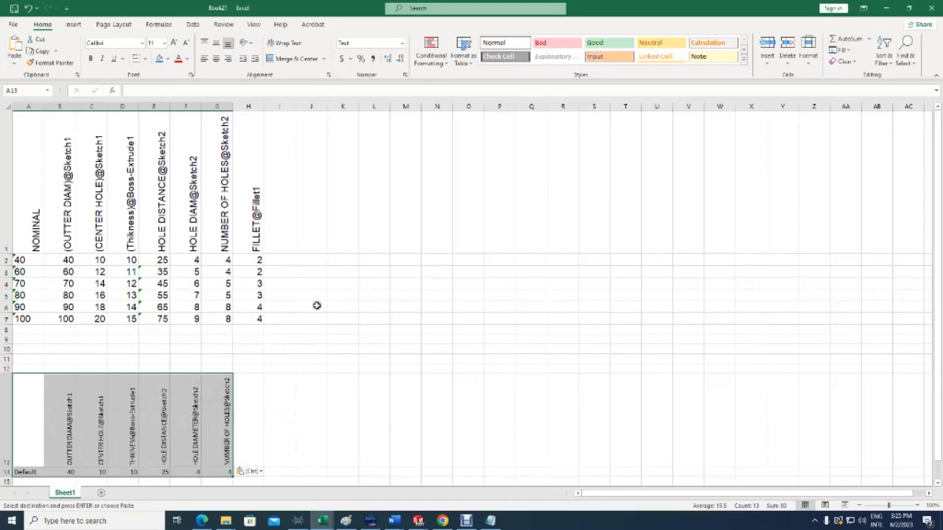
pyautogui.click(312, 377)
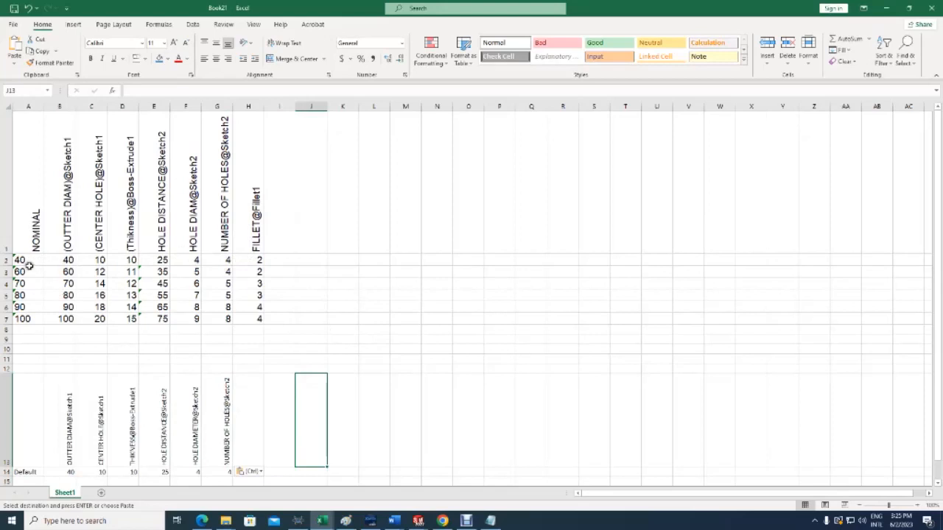
# - Copy the rows for sizes 60 to 100 in A3:G7 and switch back to the Part3 design table in SOLIDWORKS
pyautogui.moveTo(23, 271); pyautogui.dragTo(209, 319)
pyautogui.rightClick(96, 273)
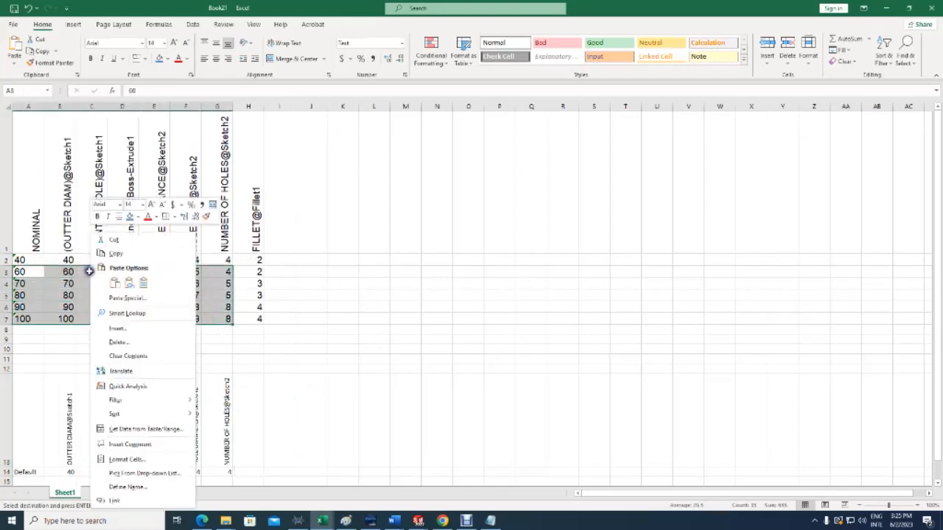
pyautogui.click(111, 253)
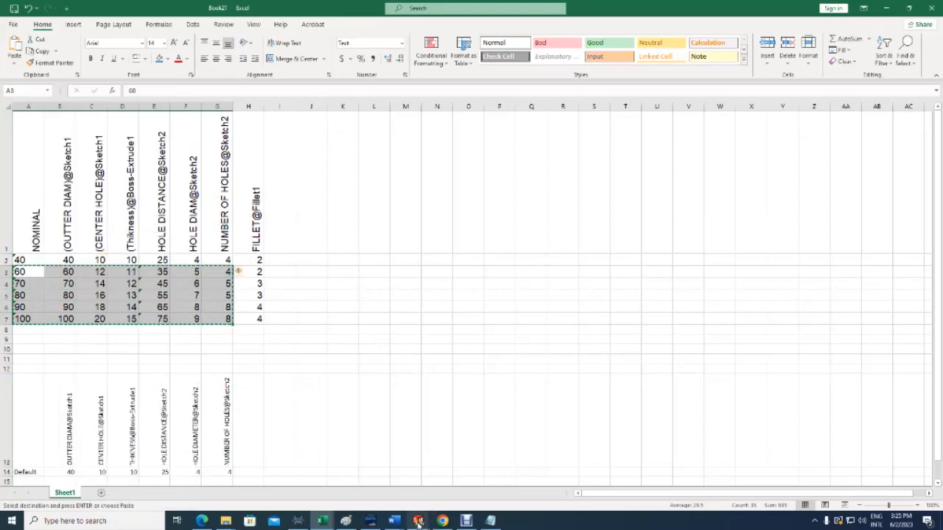
pyautogui.moveTo(418, 522)
pyautogui.click(448, 473)
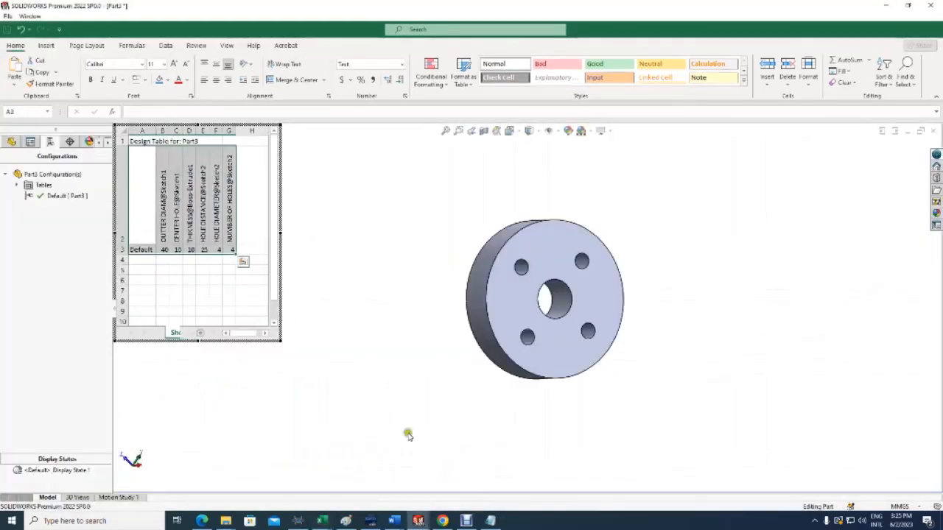
# - Paste the copied size rows as values into the design table from cell A4, below the Default row
pyautogui.click(140, 260)
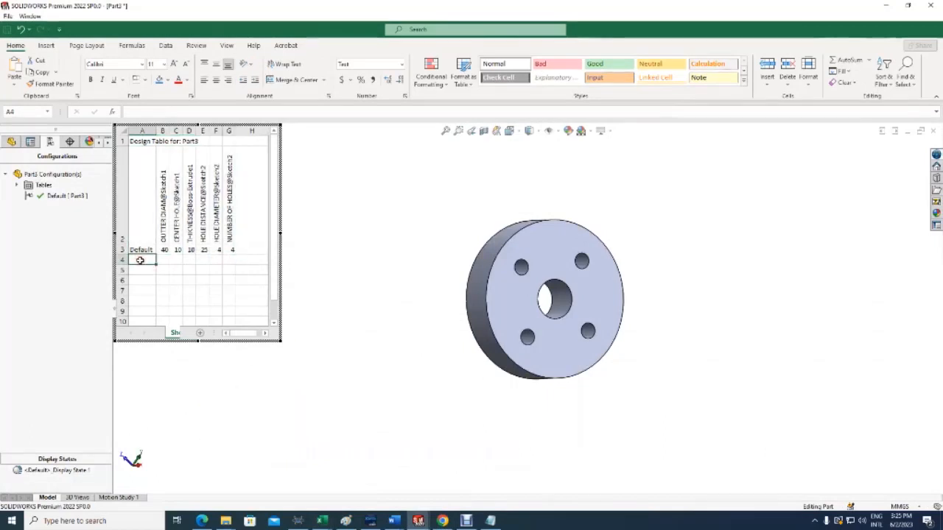
pyautogui.rightClick(140, 260)
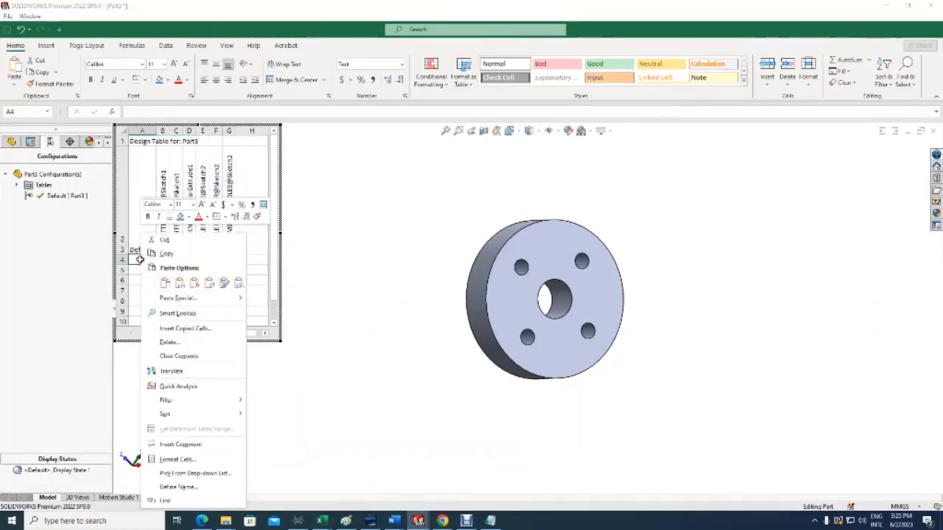
pyautogui.click(178, 283)
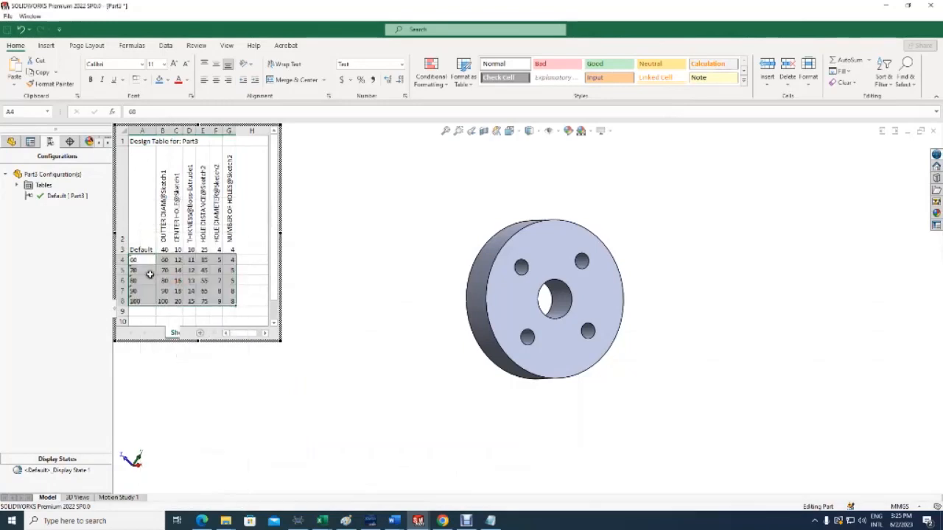
# - Rename the Default row in cell A3 of the design table as 40
pyautogui.click(138, 249)
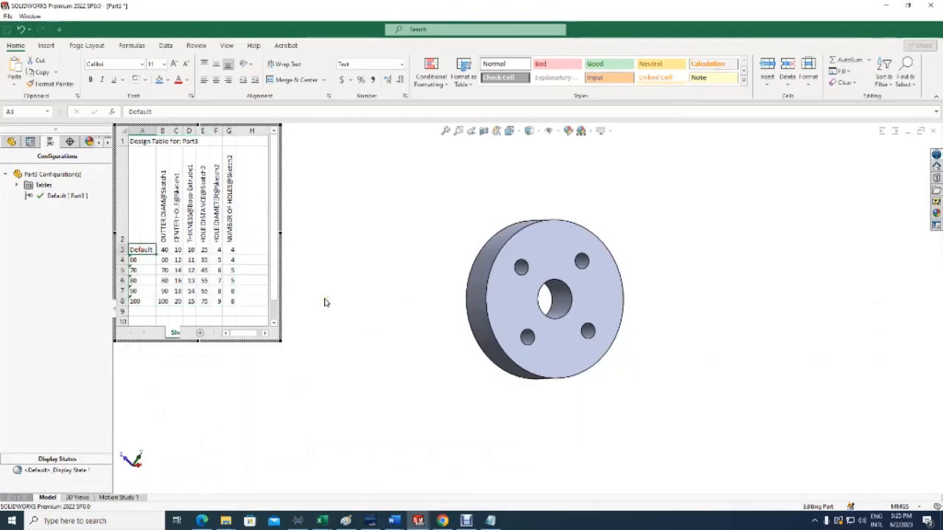
pyautogui.click(162, 111)
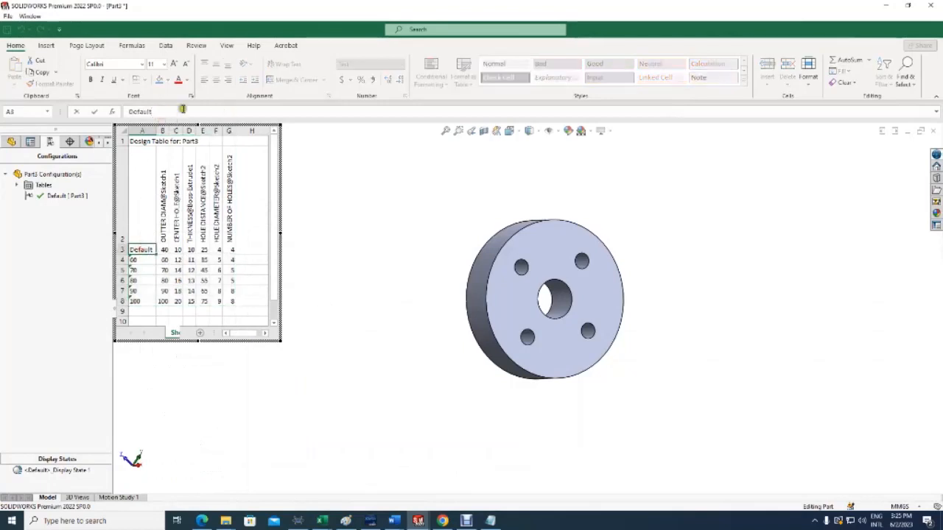
pyautogui.press('BackSpace')
pyautogui.press('BackSpace')
pyautogui.press('BackSpace')
pyautogui.press('BackSpace')
pyautogui.press('BackSpace')
pyautogui.press('BackSpace')
pyautogui.press('BackSpace')
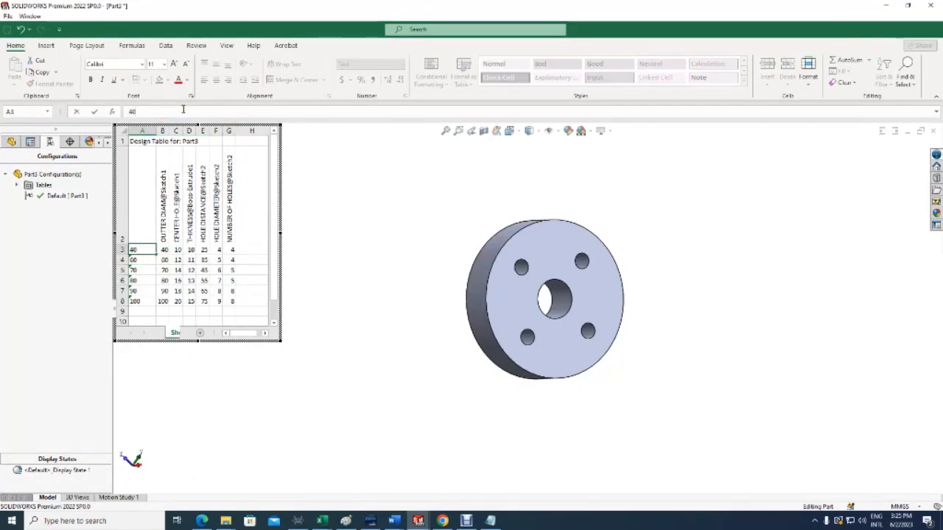
pyautogui.press('Return')
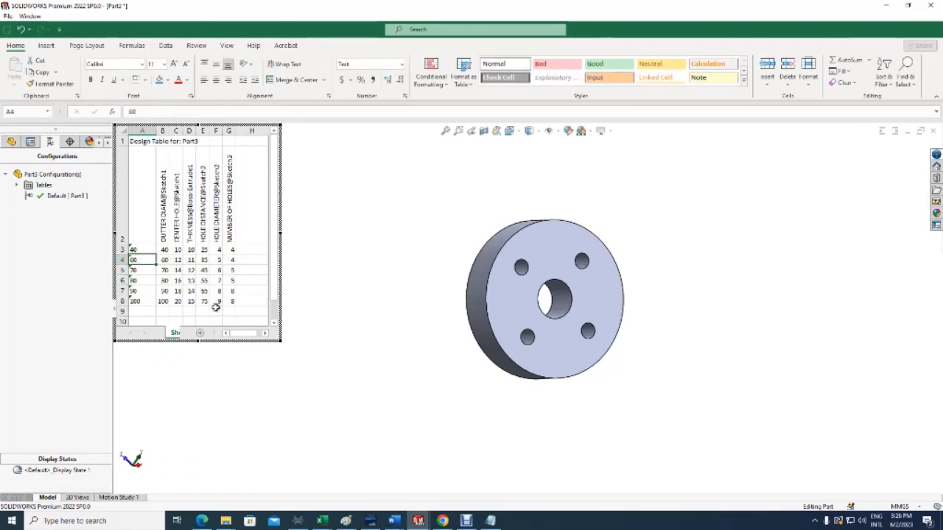
# - Close the design table and generate the configurations 40, 60, 70, 80, 90 and 100
pyautogui.click(137, 310)
pyautogui.write('2')
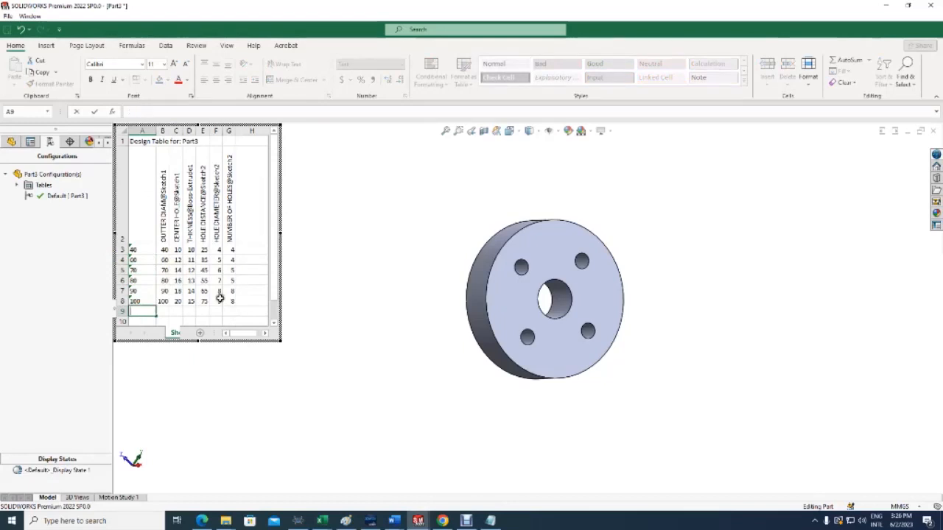
pyautogui.click(243, 239)
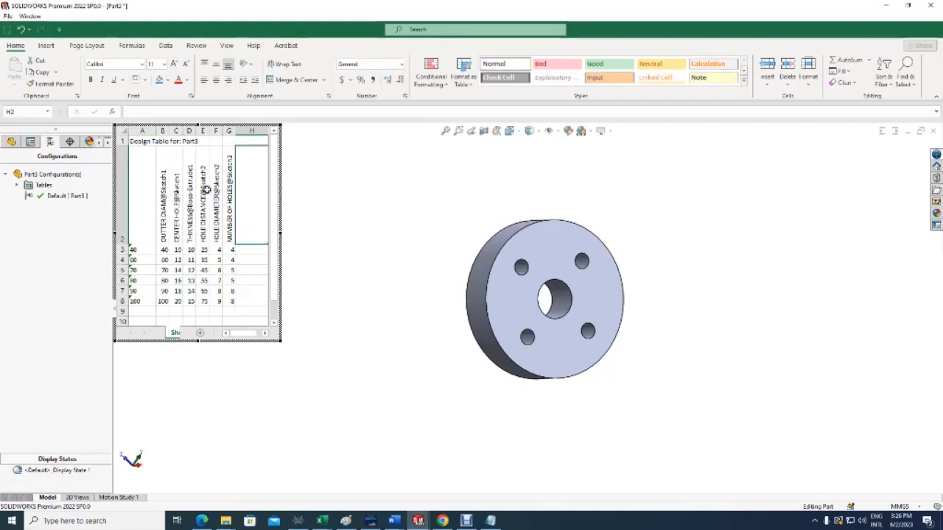
pyautogui.click(352, 251)
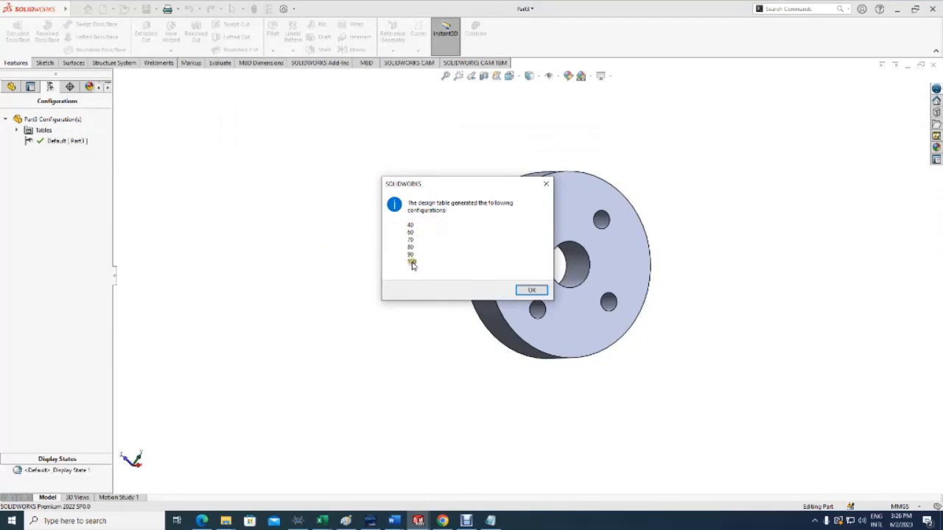
pyautogui.click(527, 290)
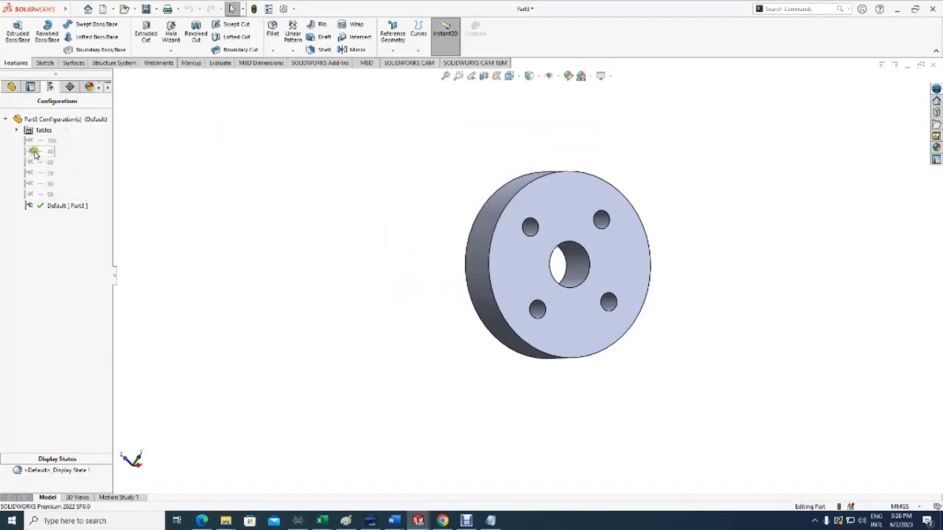
# - Reorder the generated configurations in ascending order from 40 to 100, above the Default configuration
pyautogui.moveTo(31, 153); pyautogui.dragTo(42, 197)
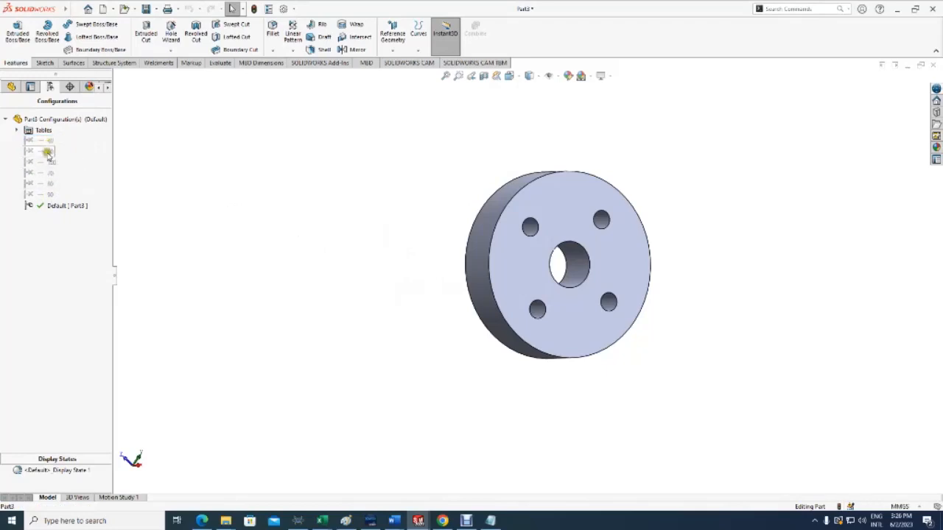
pyautogui.moveTo(30, 153)
pyautogui.mouseDown()
pyautogui.moveTo(30, 172)
pyautogui.moveTo(30, 153)
pyautogui.mouseUp()
pyautogui.moveTo(31, 190); pyautogui.dragTo(29, 166)
pyautogui.moveTo(29, 163); pyautogui.dragTo(25, 183)
pyautogui.click(27, 196)
# - Activate the configurations one after another from 40 to 100 and examine how the disc and its bolt holes change
pyautogui.click(30, 140)
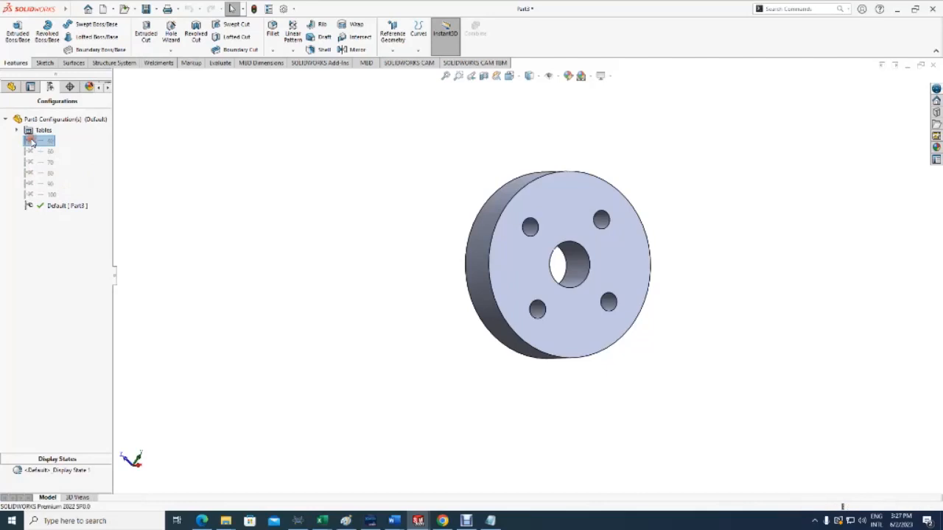
pyautogui.doubleClick(31, 141)
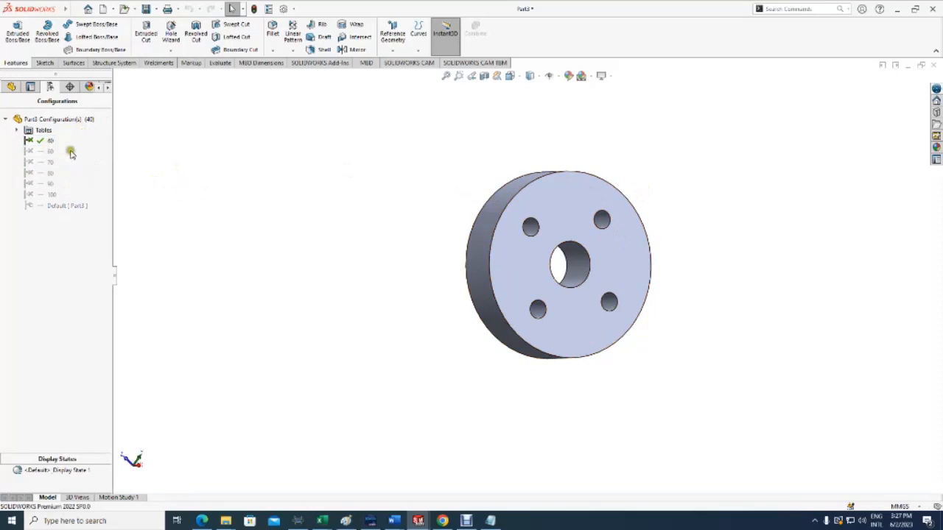
pyautogui.doubleClick(33, 153)
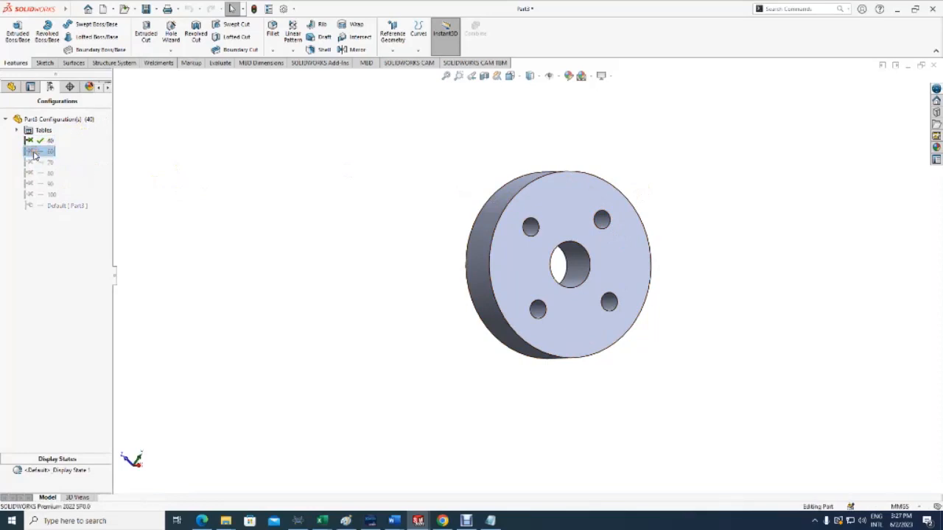
pyautogui.click(37, 162)
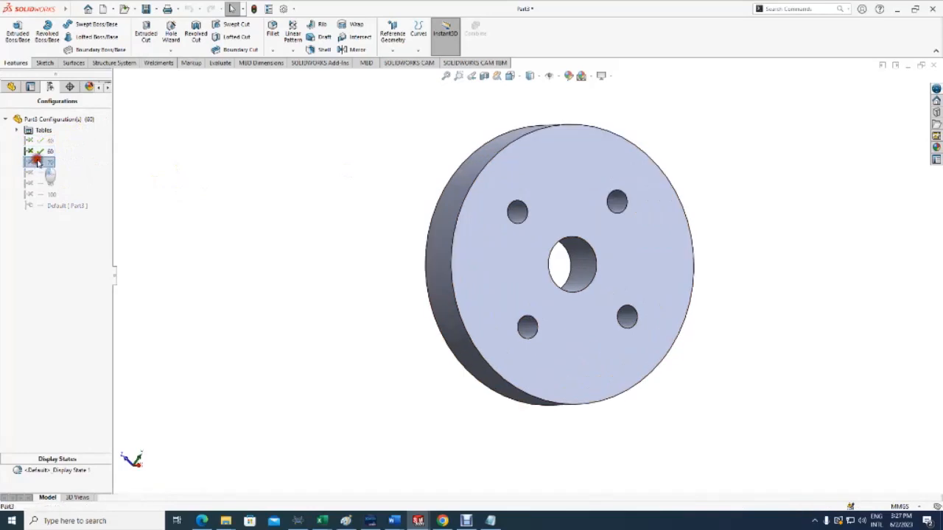
pyautogui.doubleClick(37, 162)
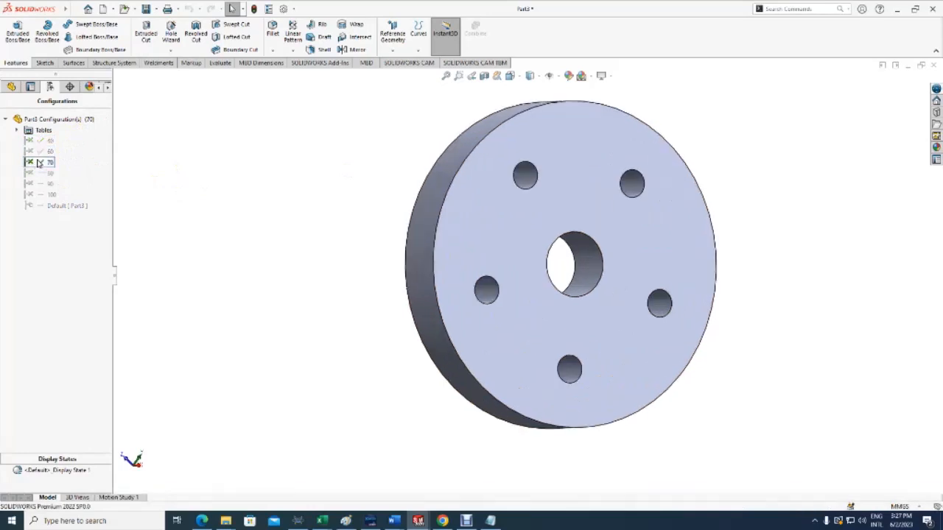
pyautogui.doubleClick(35, 172)
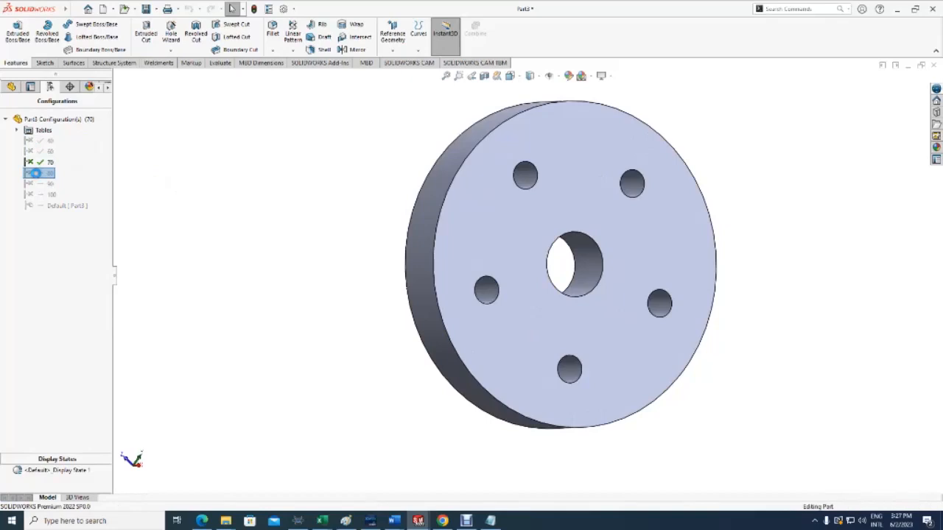
pyautogui.click(34, 184)
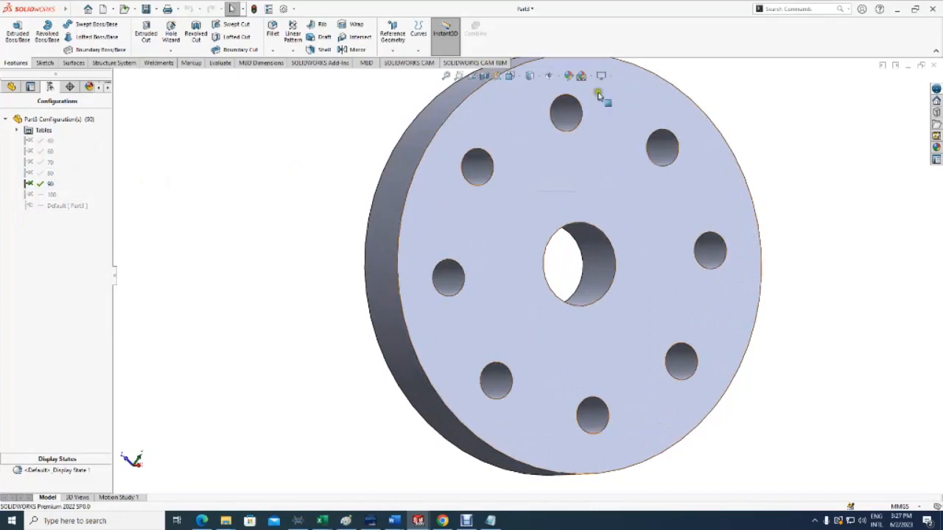
pyautogui.doubleClick(34, 196)
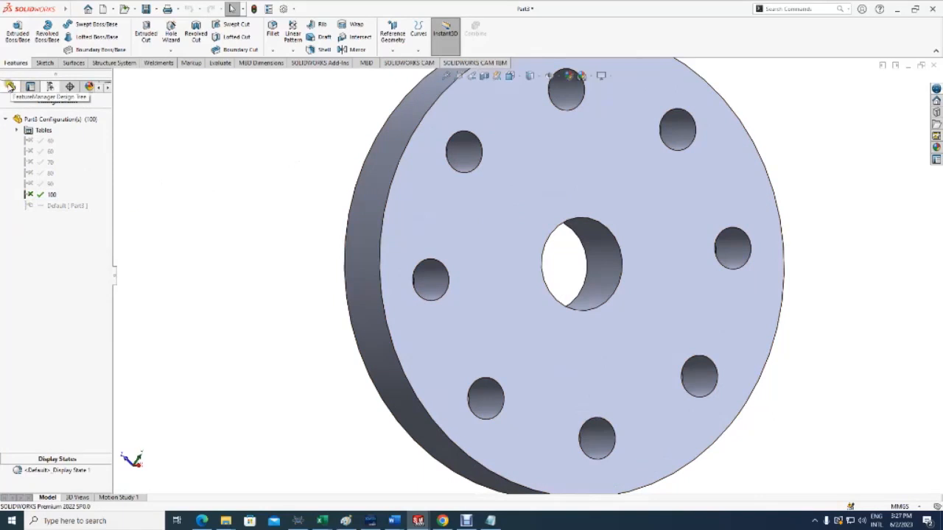
pyautogui.click(10, 88)
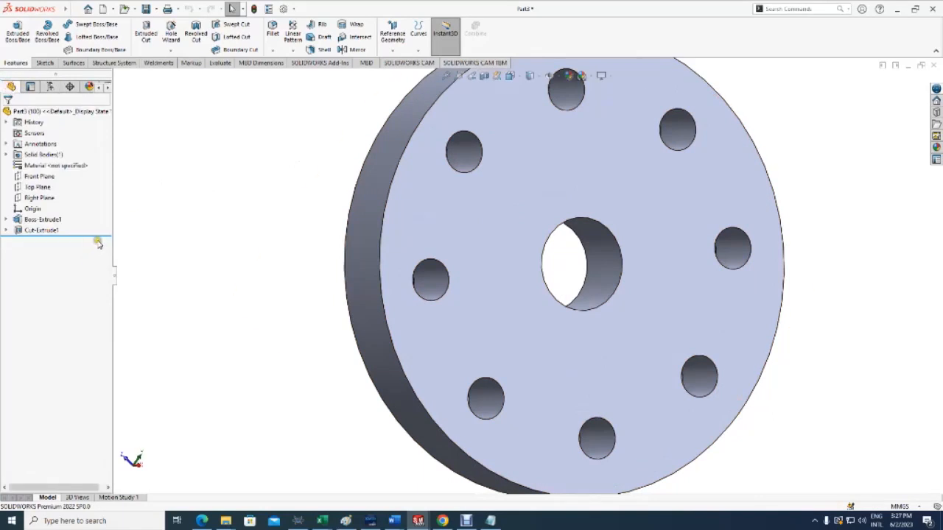
pyautogui.press('f')
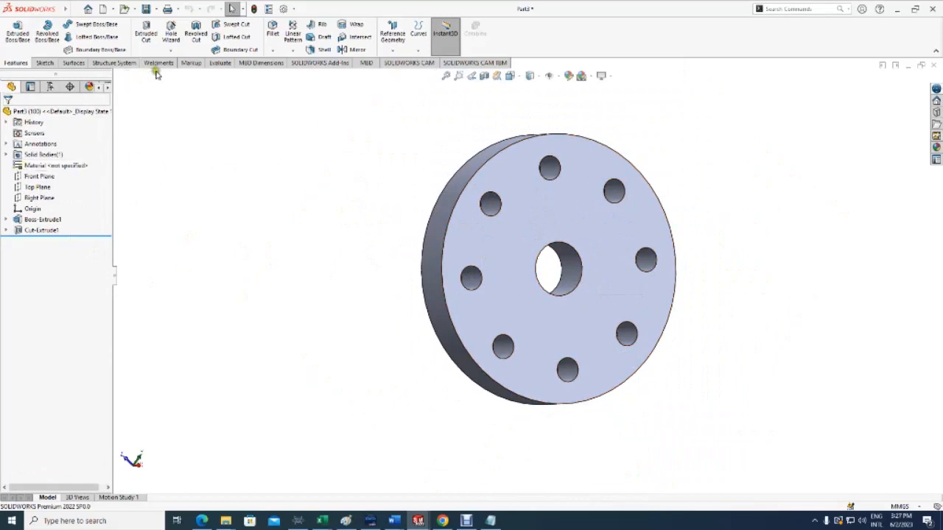
pyautogui.moveTo(343, 177); pyautogui.dragTo(320, 171, button='middle')
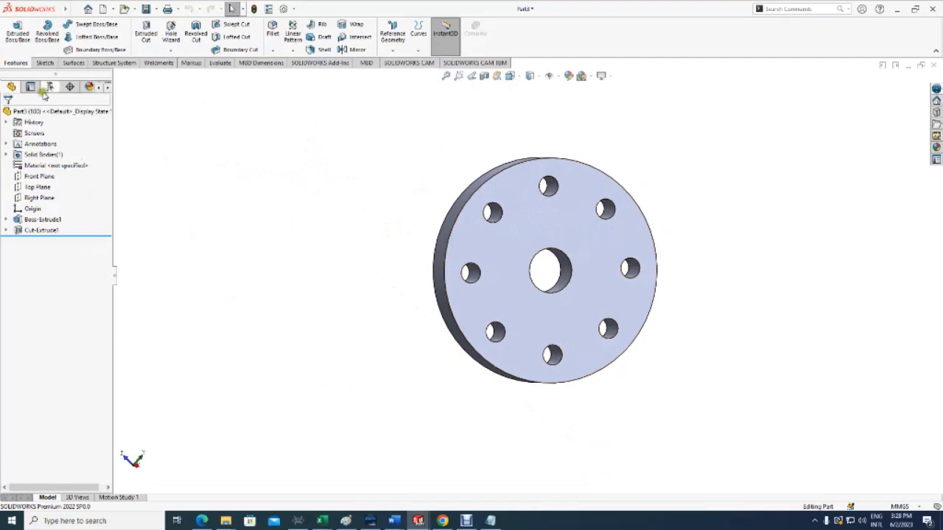
# - Reopen the Excel design table of Part3 for editing without adding the offered configurations or parameters
pyautogui.click(52, 87)
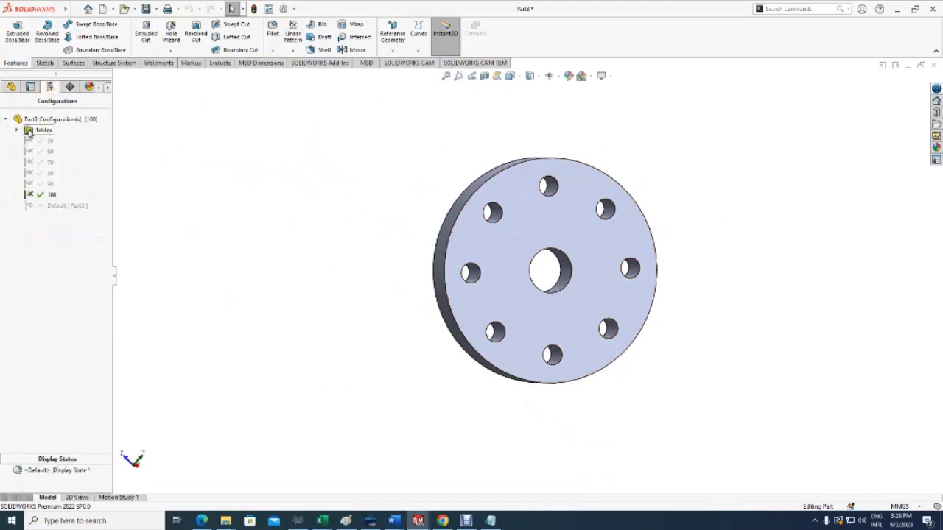
pyautogui.click(16, 129)
pyautogui.click(62, 140)
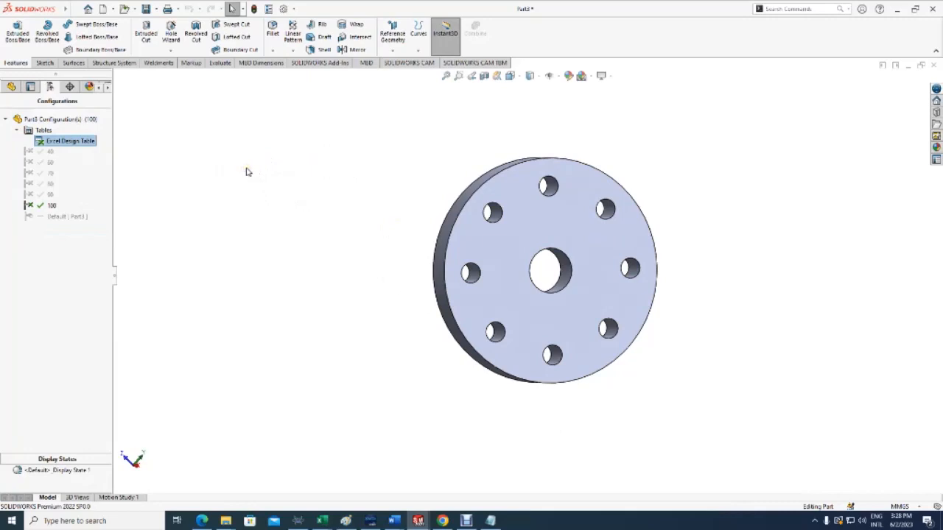
pyautogui.rightClick(65, 143)
pyautogui.click(78, 159)
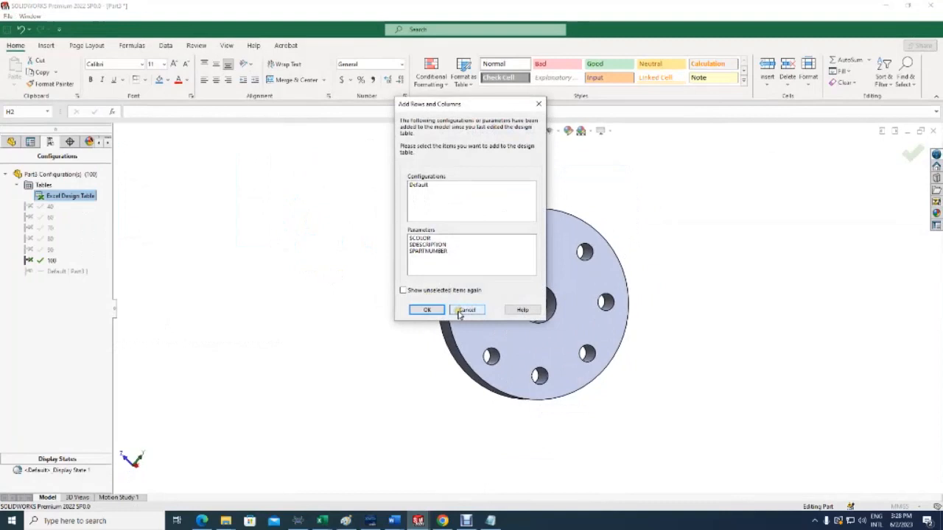
pyautogui.click(430, 311)
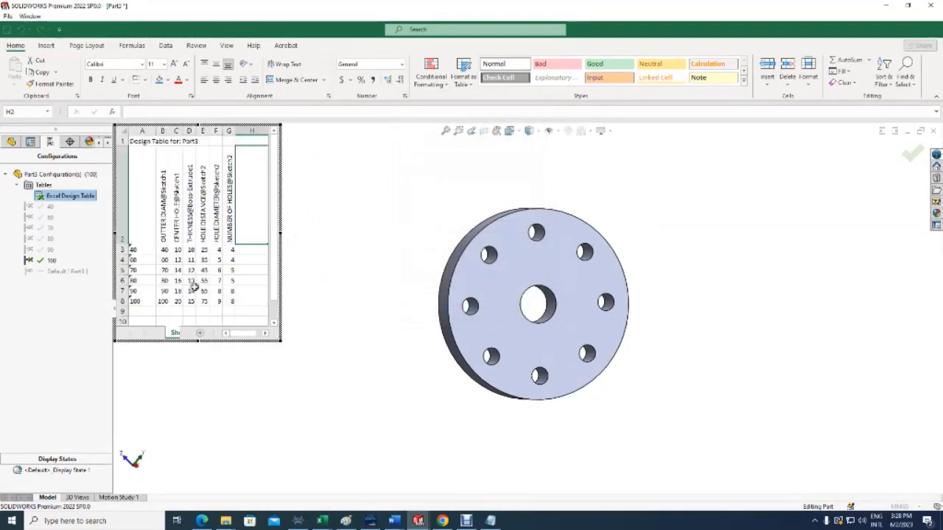
# - Add a configuration row named 120 below row 100 in the design table, with an outer diameter of 120
pyautogui.moveTo(275, 268); pyautogui.dragTo(275, 293)
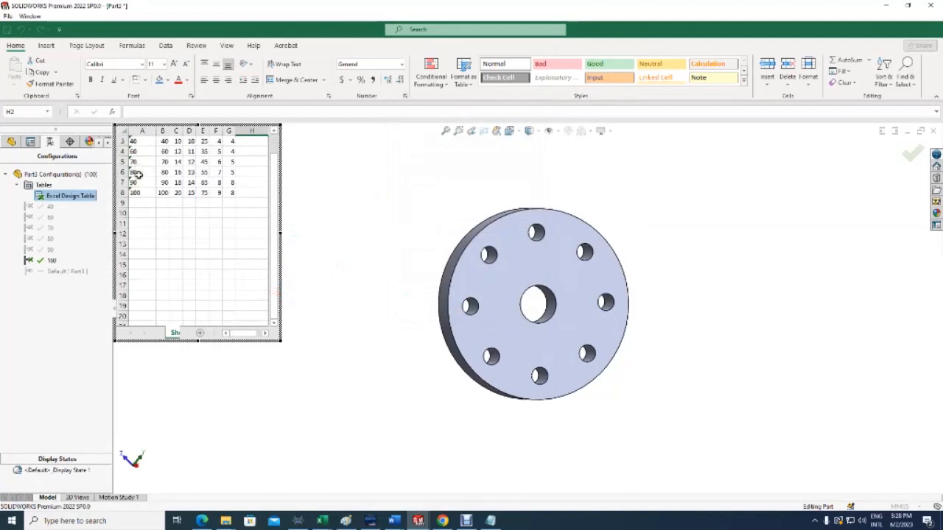
pyautogui.click(140, 201)
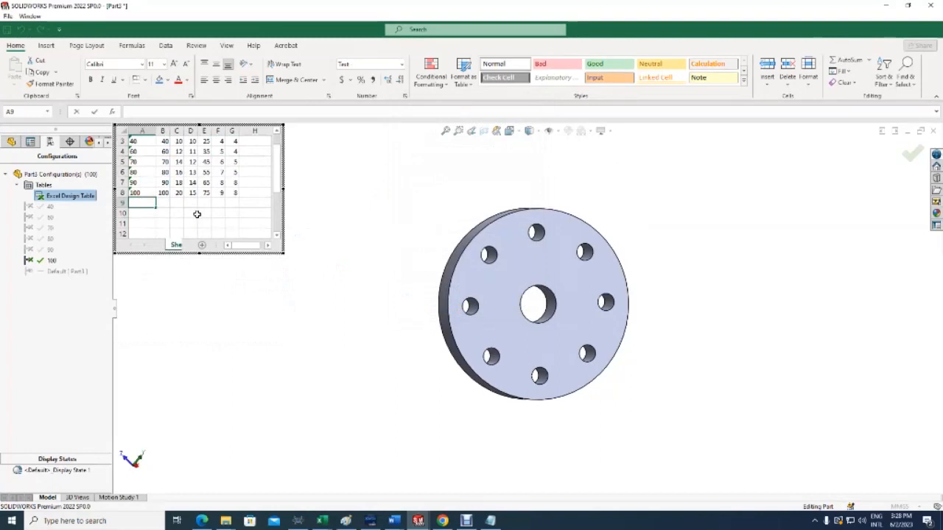
pyautogui.write('120')
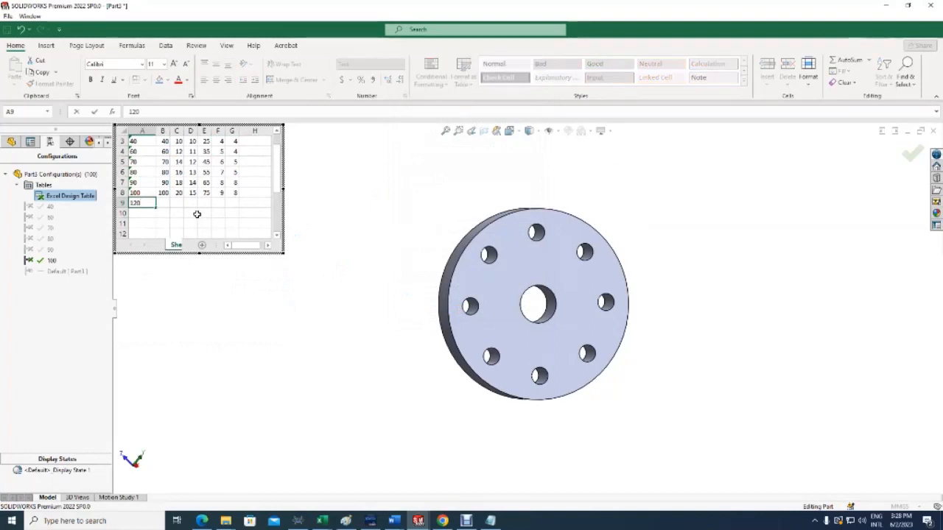
pyautogui.click(165, 203)
pyautogui.write('120')
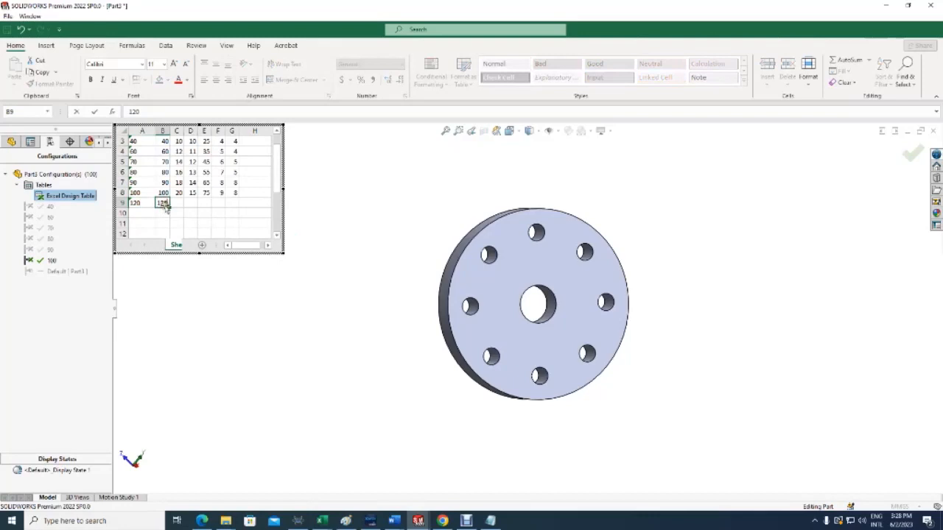
pyautogui.click(185, 213)
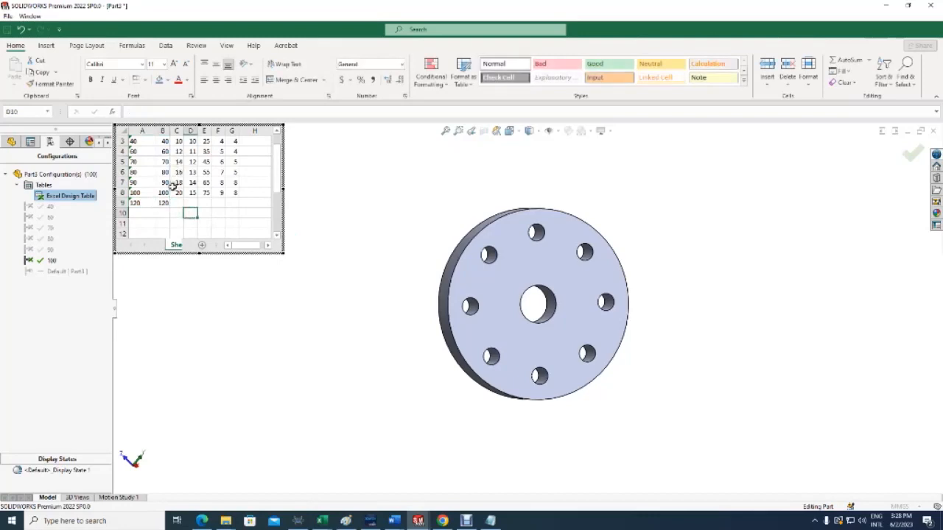
# - Set the center hole to 30 and the thickness to 18 for configuration 120 in the design table
pyautogui.click(175, 202)
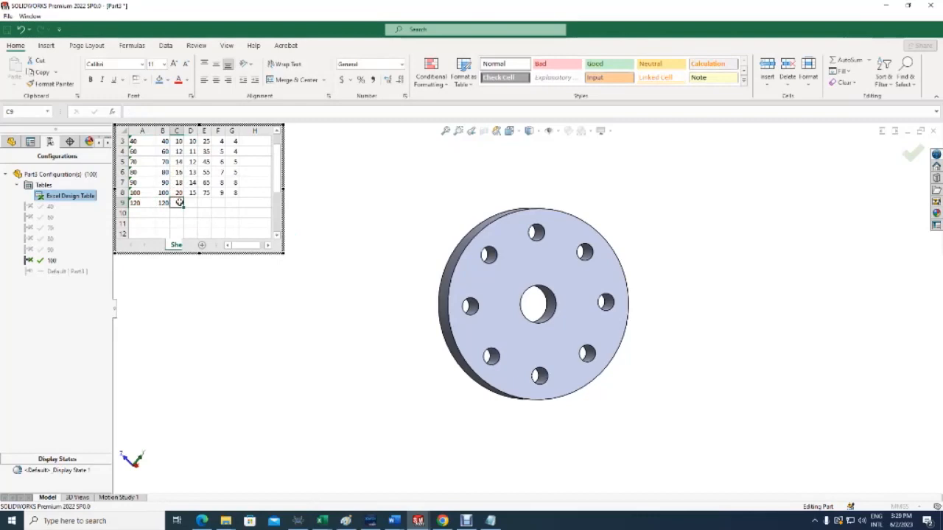
pyautogui.write('30')
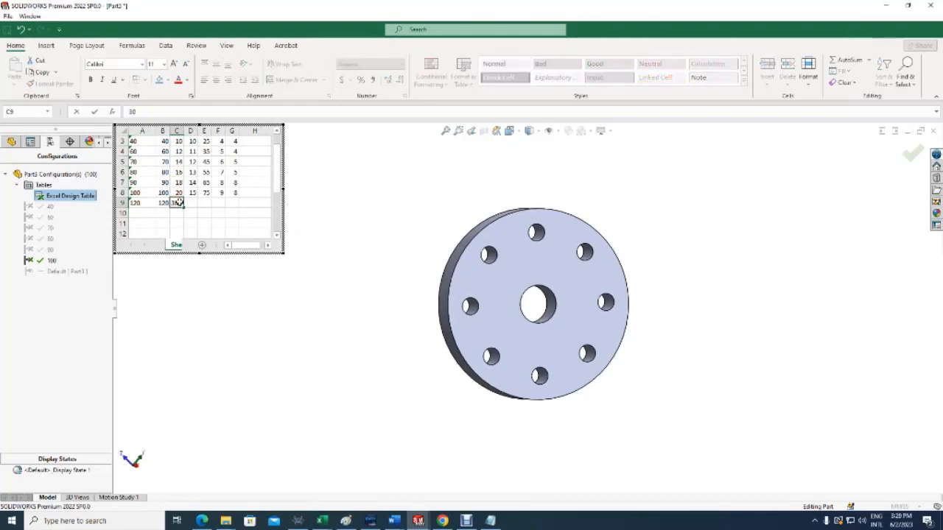
pyautogui.click(193, 203)
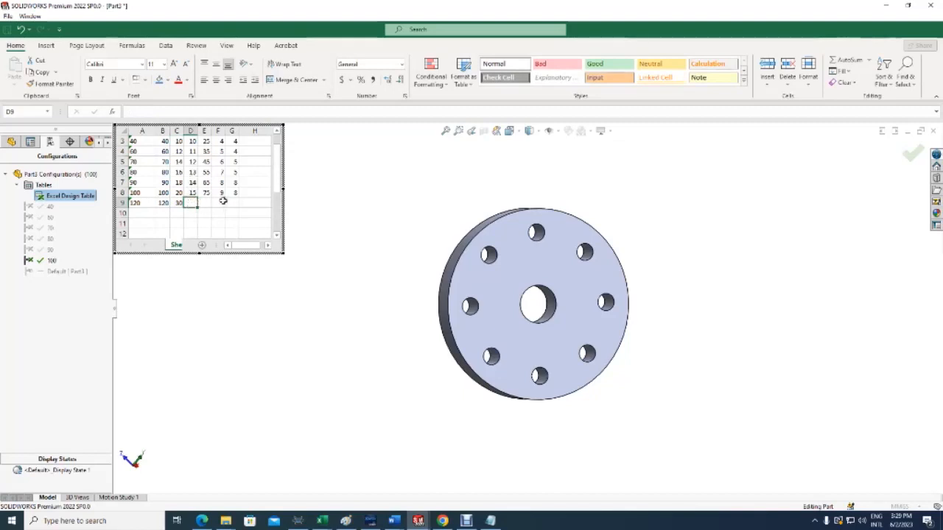
pyautogui.write('18')
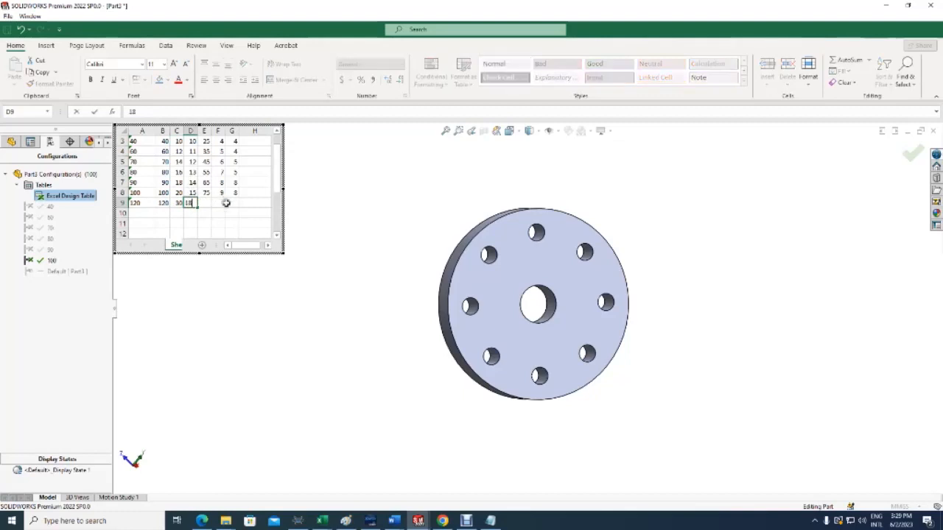
pyautogui.click(216, 212)
# - Set the hole distance of configuration 120 to 85 in the design table
pyautogui.click(203, 204)
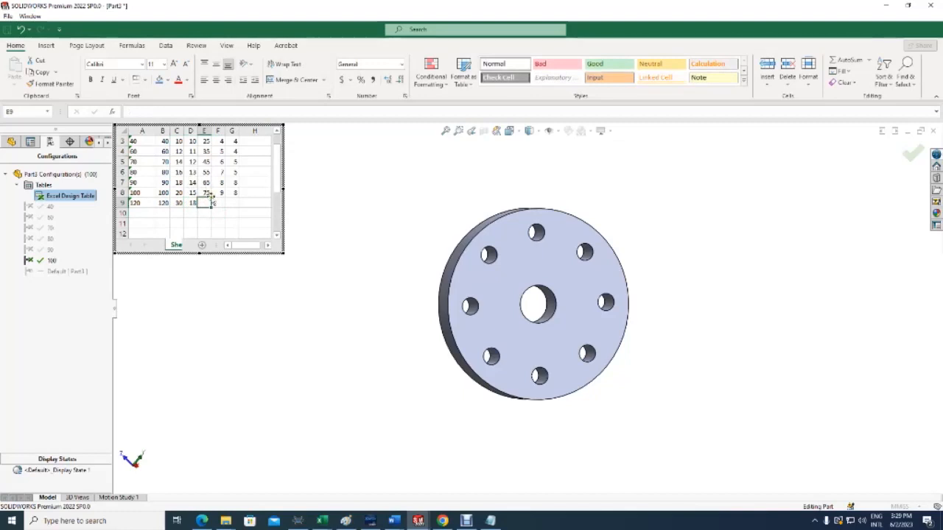
pyautogui.click(347, 231)
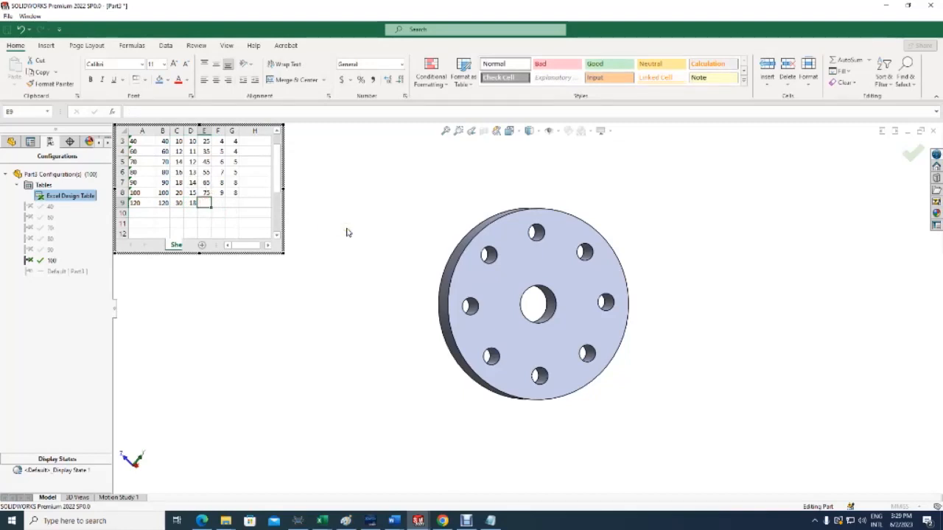
pyautogui.write('85')
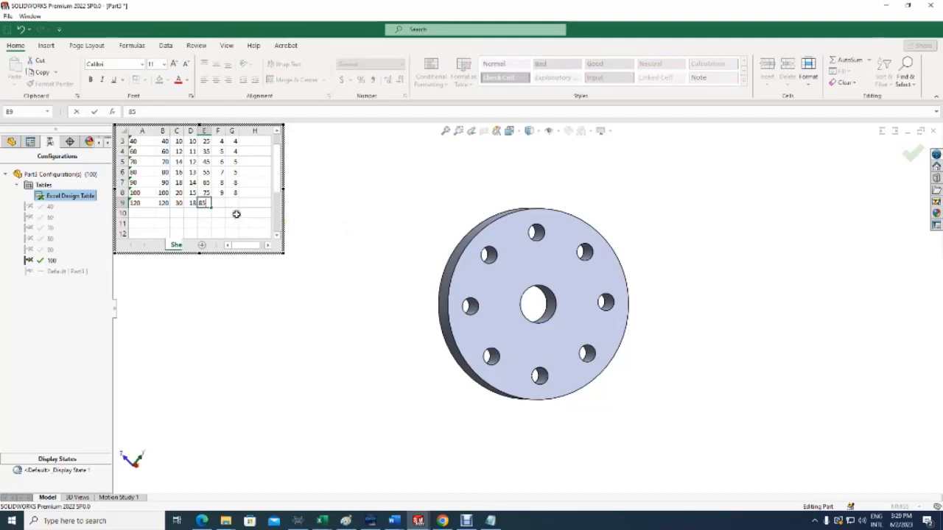
pyautogui.click(234, 213)
# - Set the hole diameter to 10 and the number of holes to 10 for configuration 120
pyautogui.moveTo(282, 174); pyautogui.dragTo(279, 199)
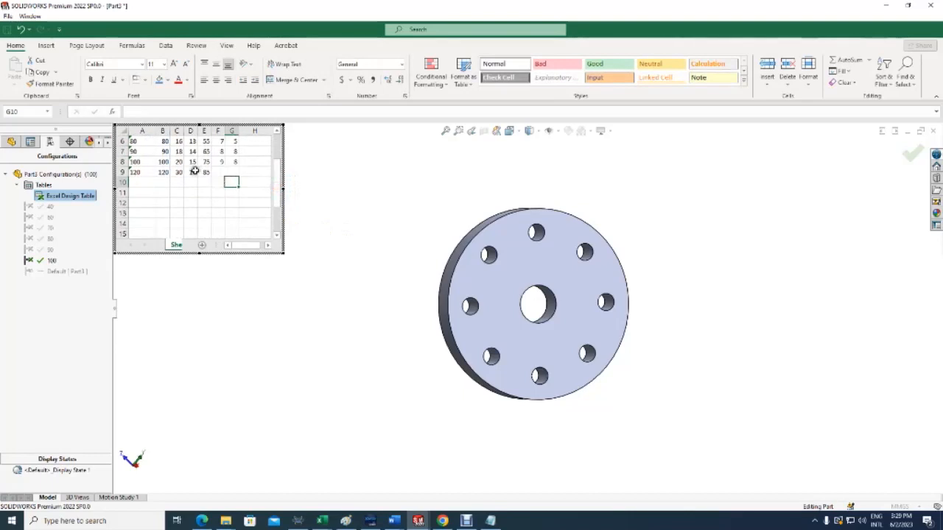
pyautogui.click(219, 172)
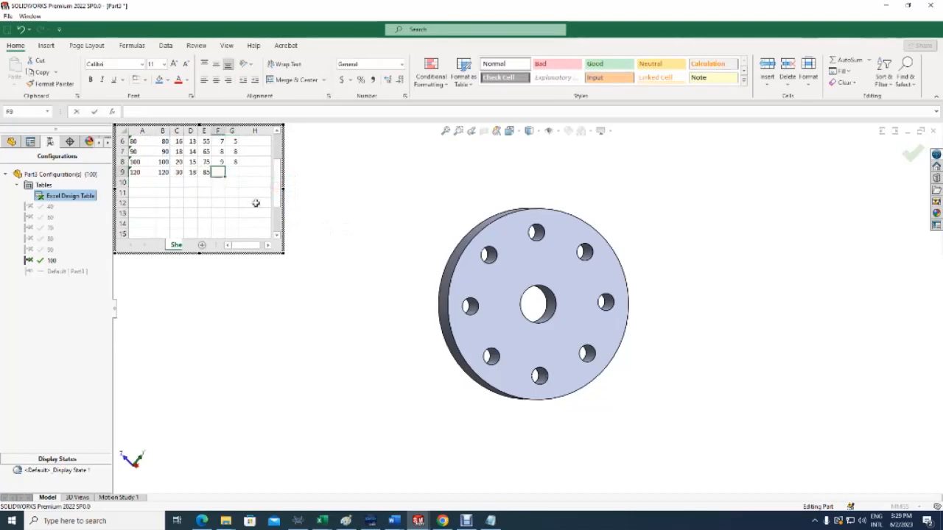
pyautogui.write('10')
pyautogui.click(239, 196)
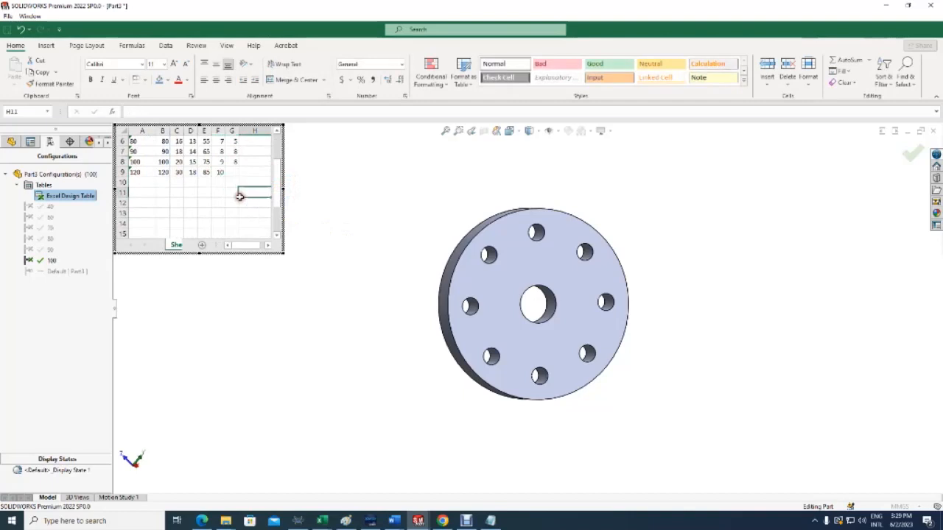
pyautogui.click(231, 172)
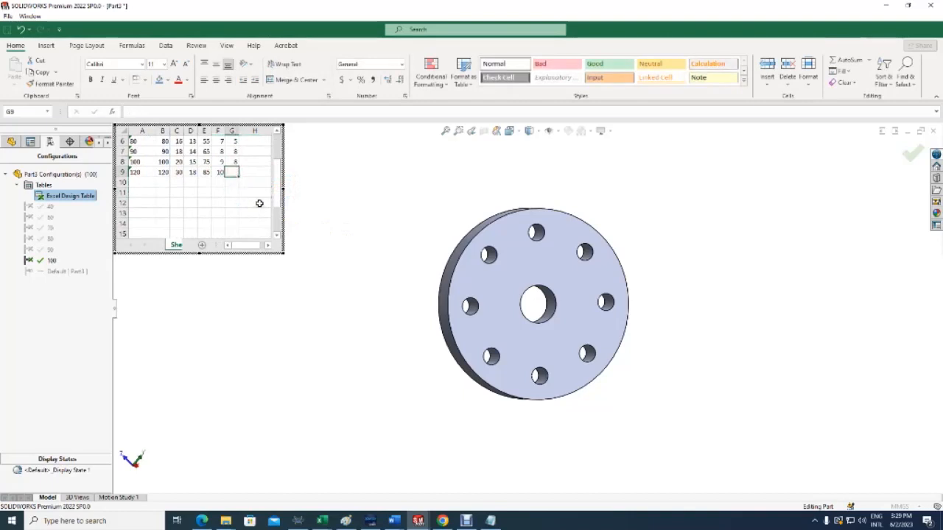
pyautogui.write('10')
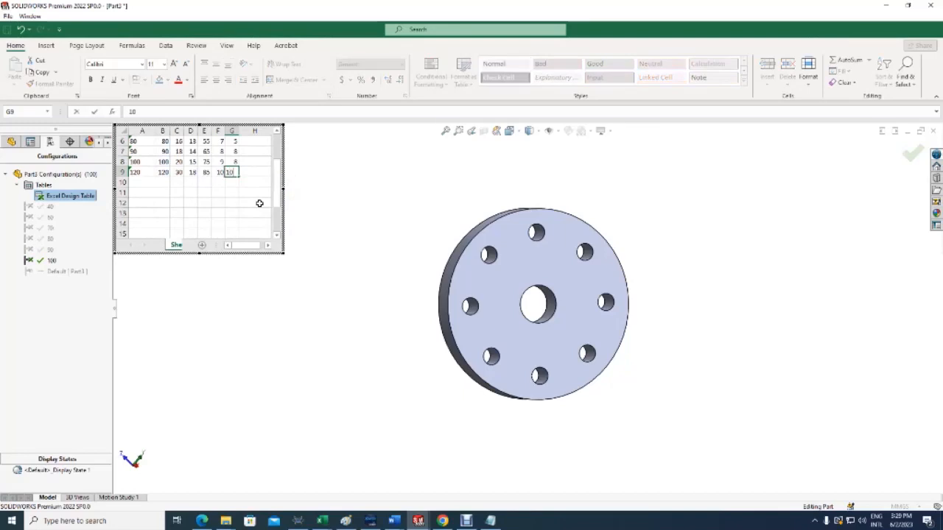
pyautogui.click(203, 212)
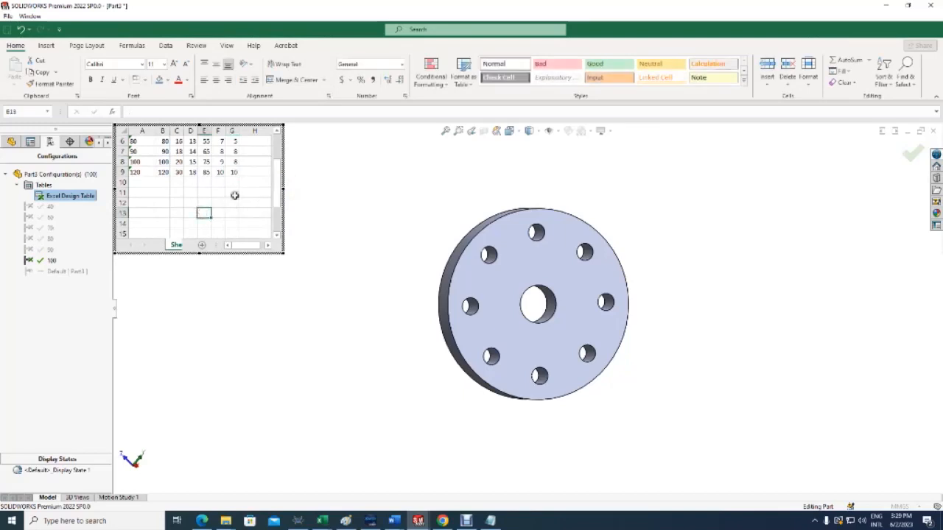
pyautogui.moveTo(275, 189)
pyautogui.mouseDown()
pyautogui.moveTo(274, 153)
pyautogui.moveTo(277, 201)
pyautogui.moveTo(272, 177)
pyautogui.mouseUp()
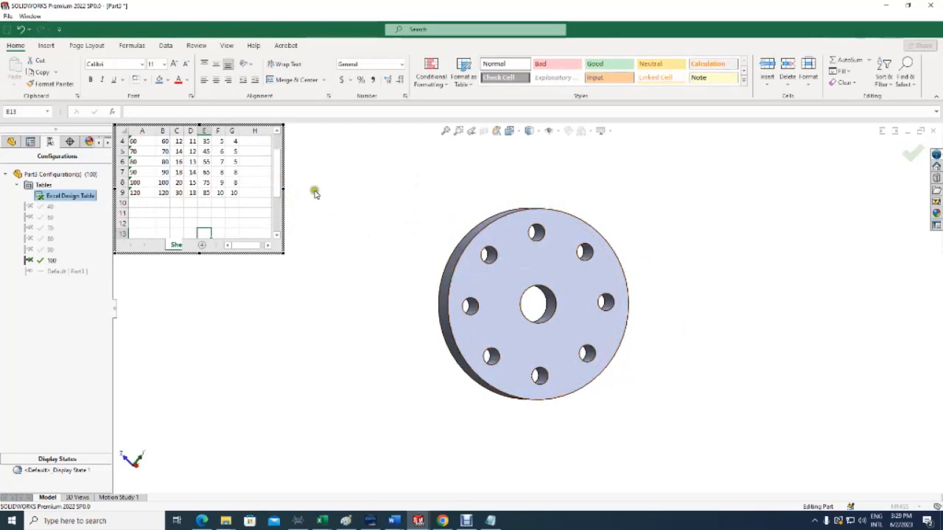
pyautogui.moveTo(274, 184); pyautogui.dragTo(280, 200)
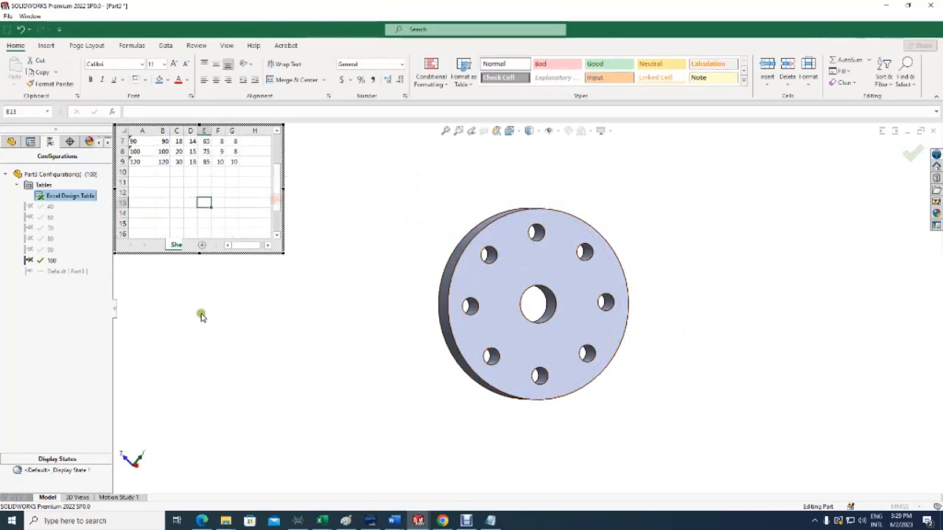
# - Close the design table to generate configuration 120 and place it between 100 and Default in the configuration list
pyautogui.click(232, 302)
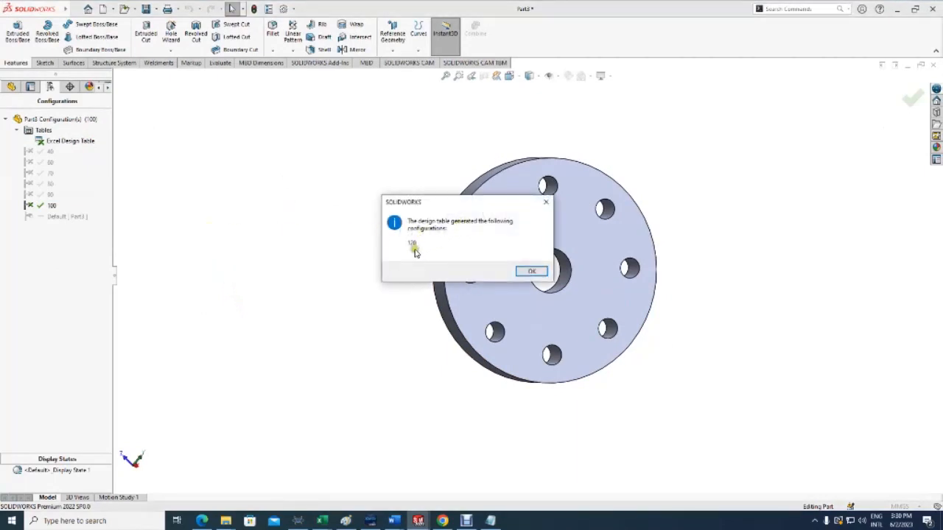
pyautogui.click(532, 271)
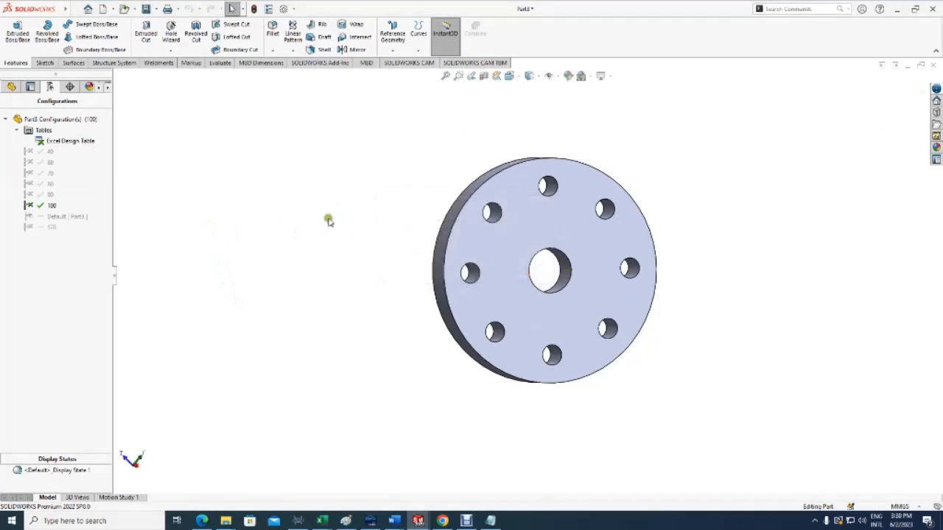
pyautogui.moveTo(49, 227); pyautogui.dragTo(27, 210)
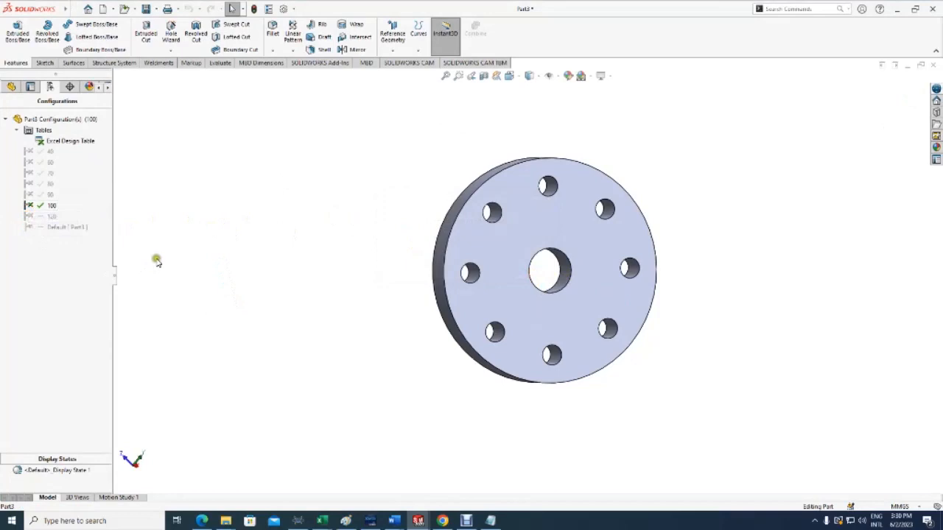
# - Activate configuration 120 and examine the disc and its bolt holes
pyautogui.click(33, 216)
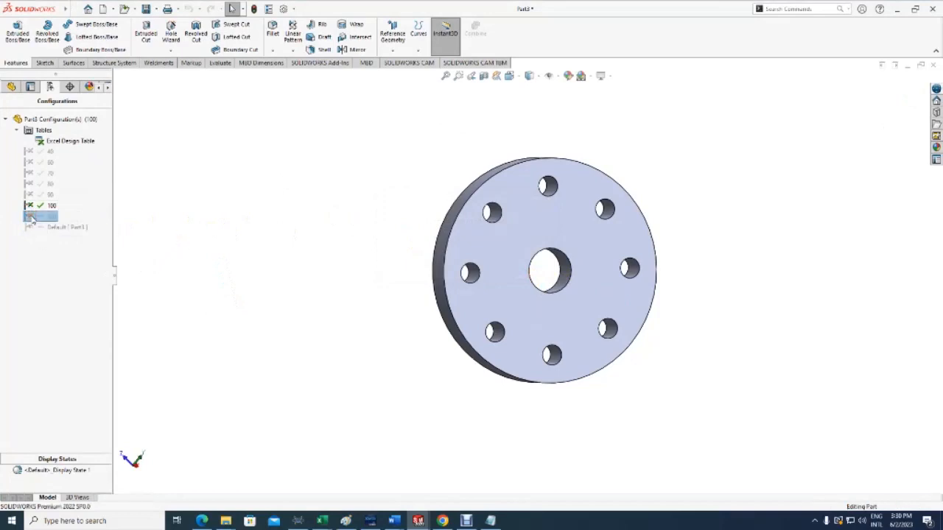
pyautogui.doubleClick(33, 216)
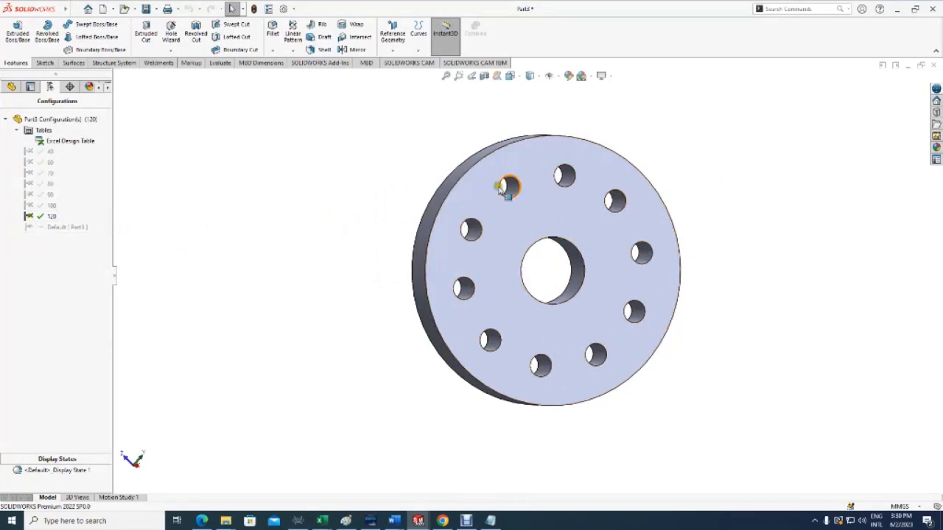
pyautogui.moveTo(342, 320); pyautogui.dragTo(351, 233, button='middle')
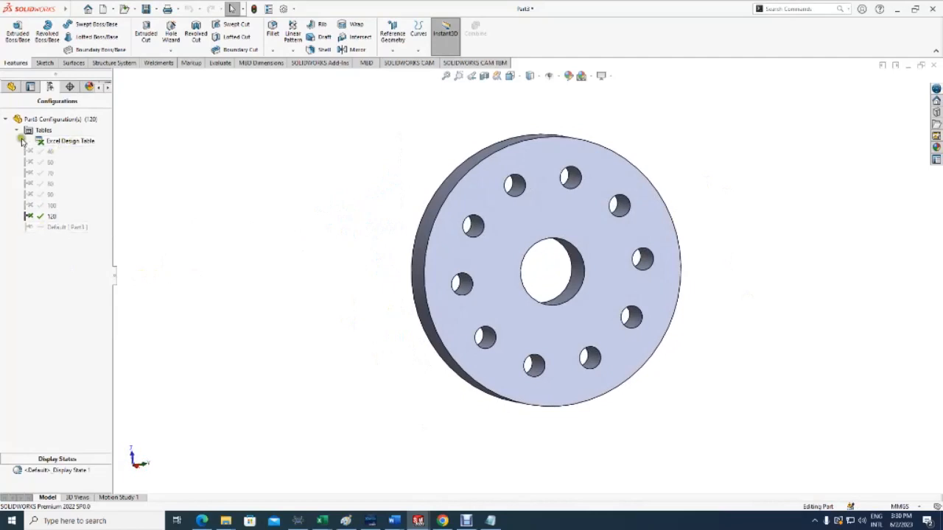
pyautogui.rightClick(70, 143)
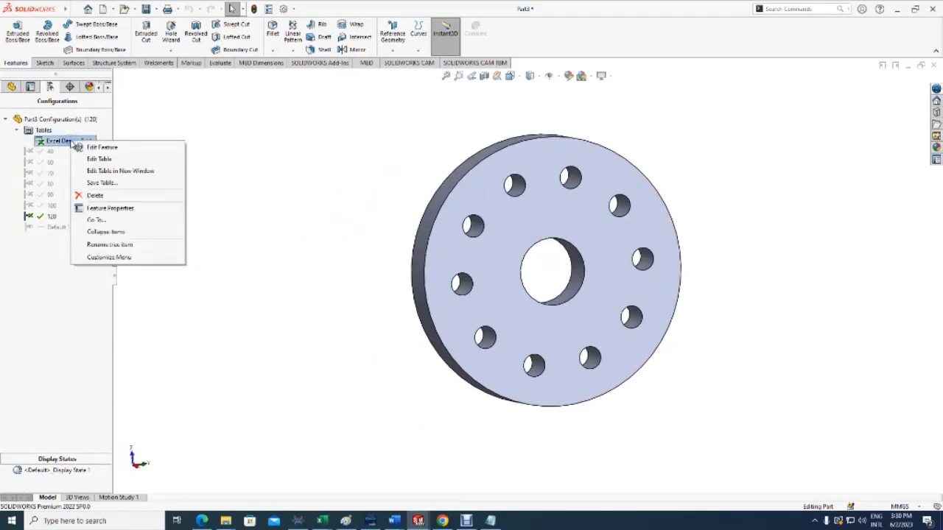
pyautogui.click(98, 183)
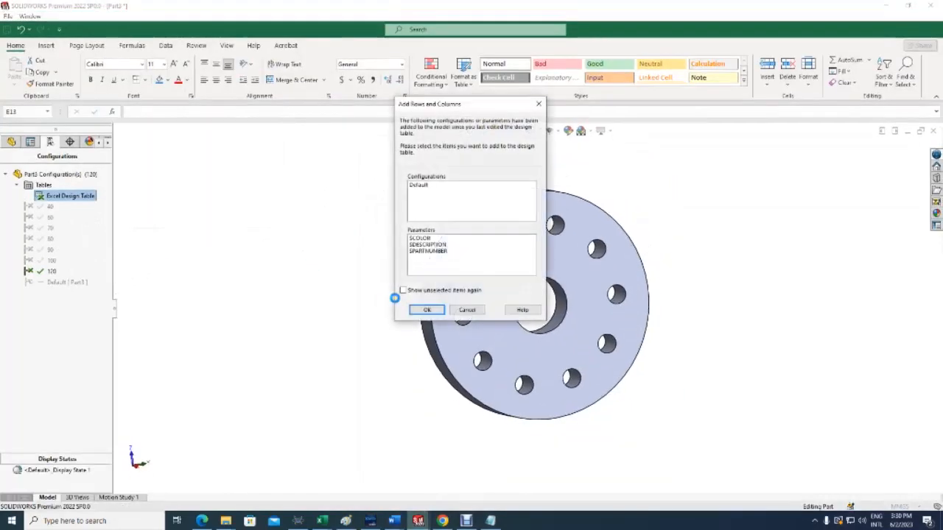
pyautogui.click(428, 310)
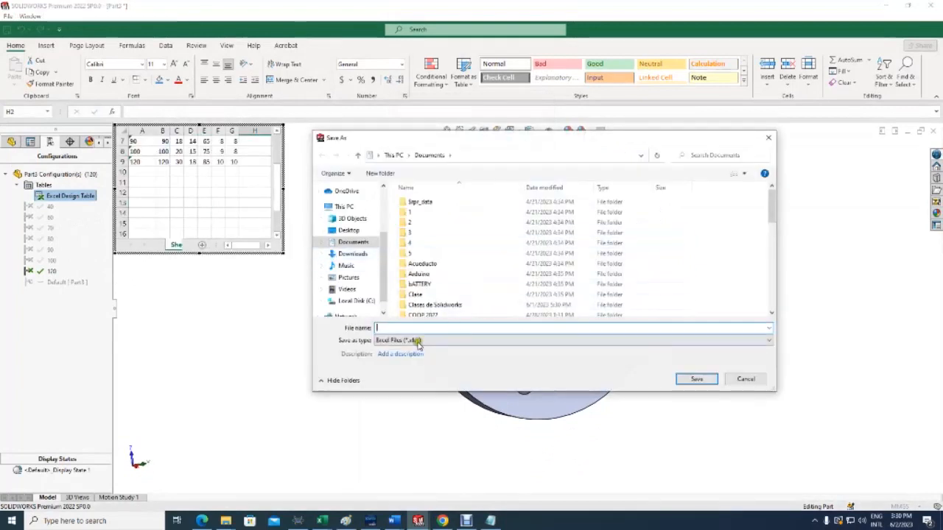
pyautogui.click(741, 377)
pyautogui.click(226, 305)
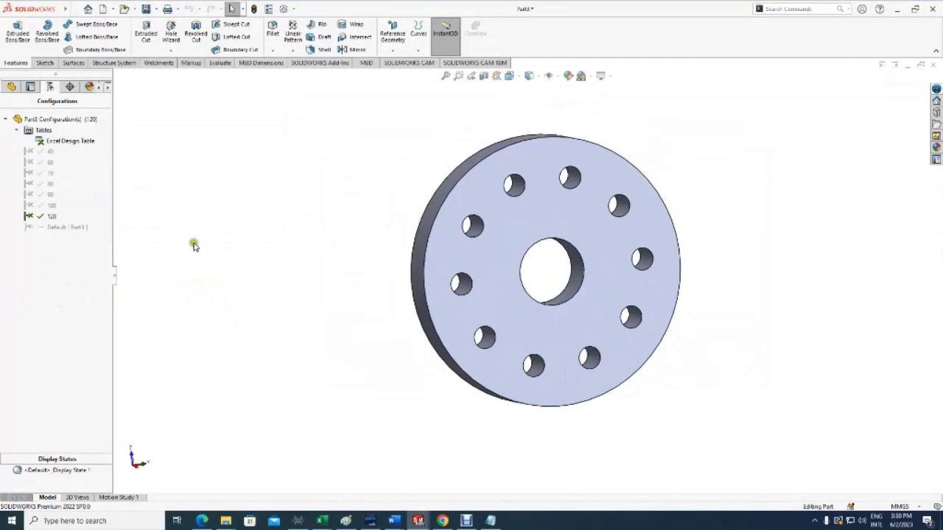
# - Activate configuration 40 and fillet the front edges of the disc's outer rim and center hole with a 2 mm radius
pyautogui.doubleClick(35, 152)
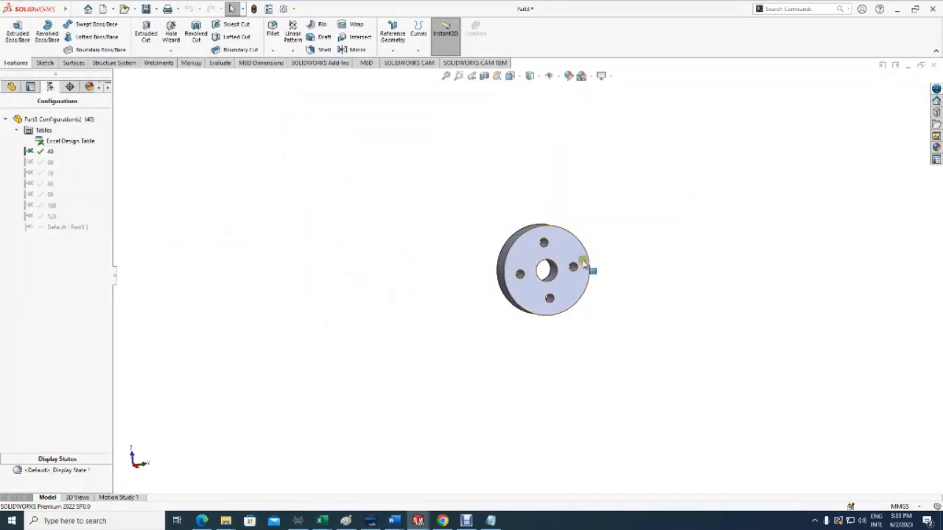
pyautogui.click(11, 87)
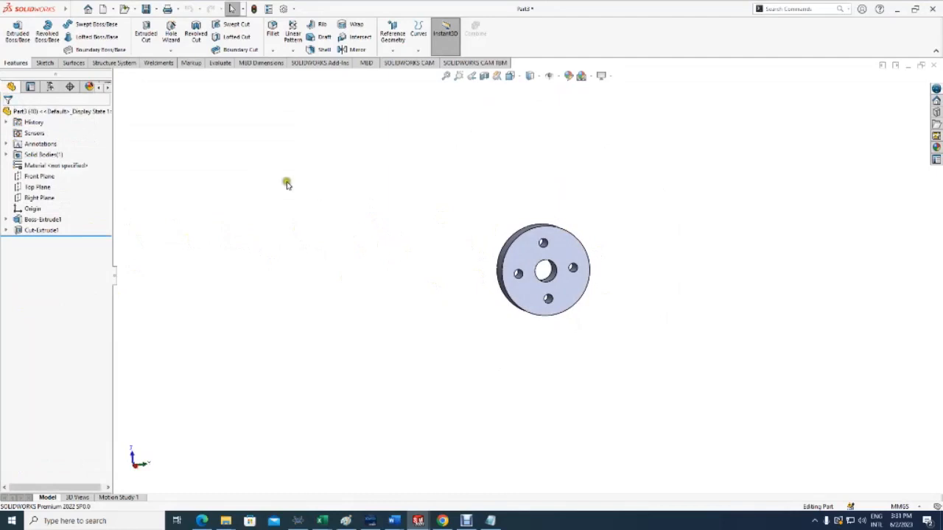
pyautogui.click(272, 32)
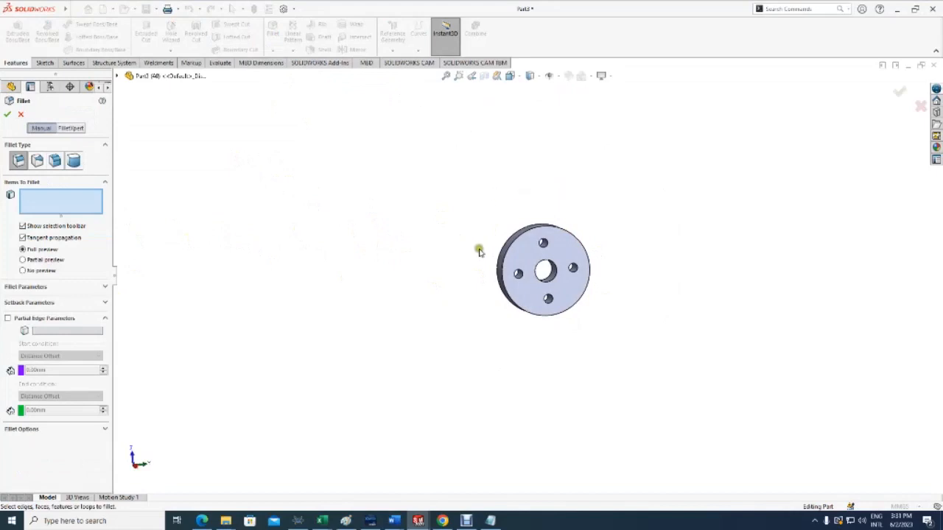
pyautogui.click(513, 248)
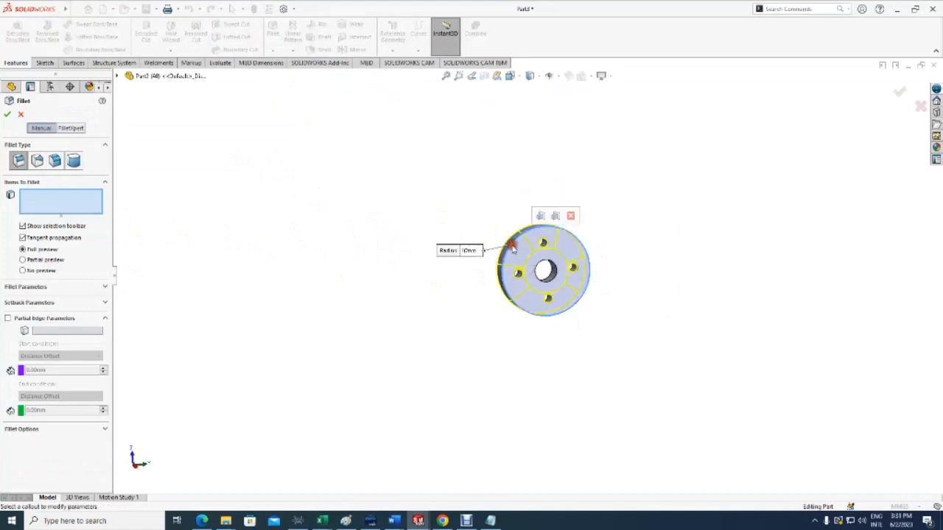
pyautogui.click(542, 279)
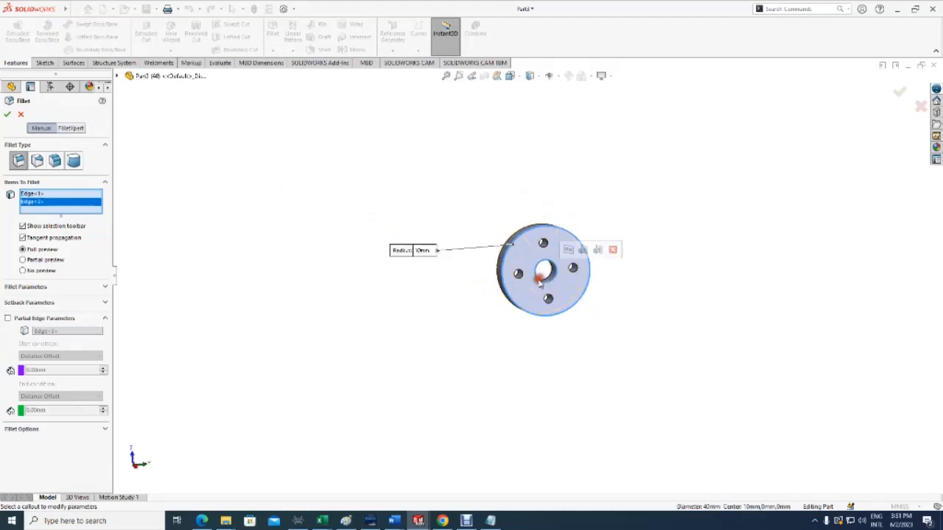
pyautogui.click(79, 289)
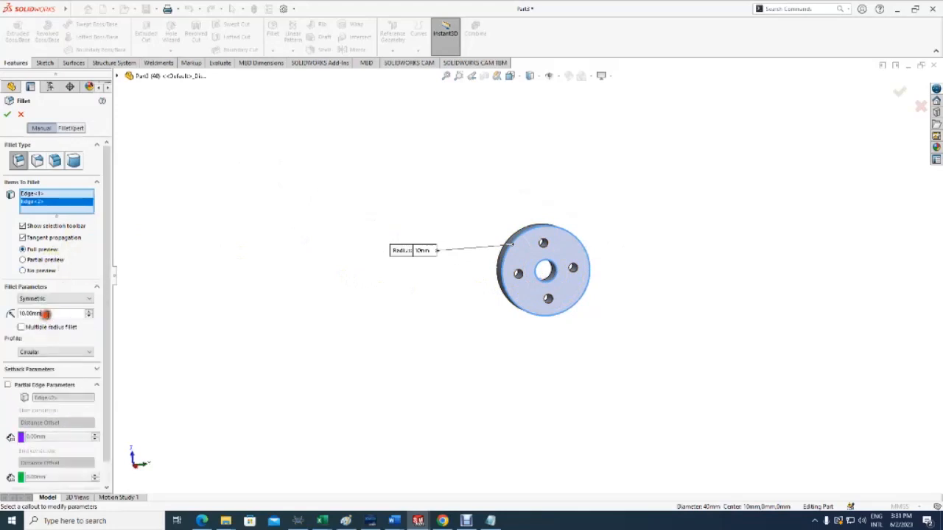
pyautogui.doubleClick(45, 314)
pyautogui.write('2')
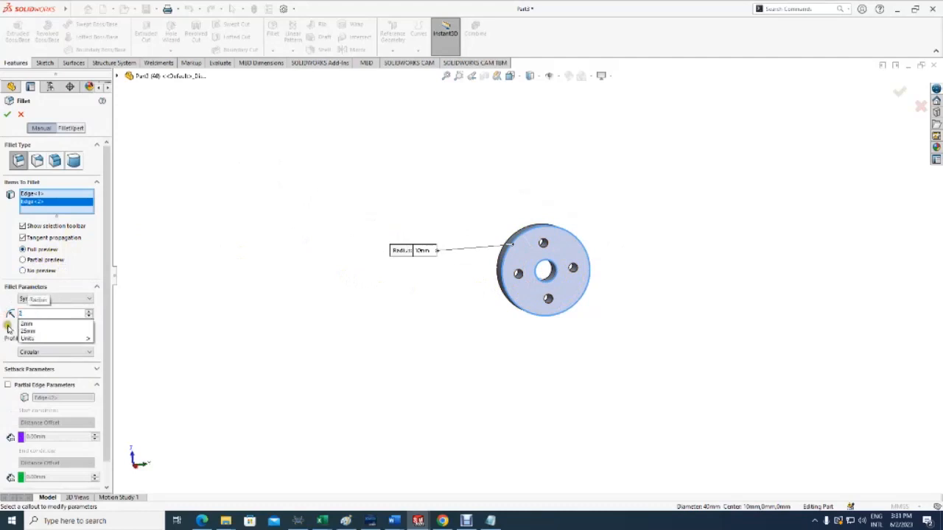
pyautogui.click(7, 328)
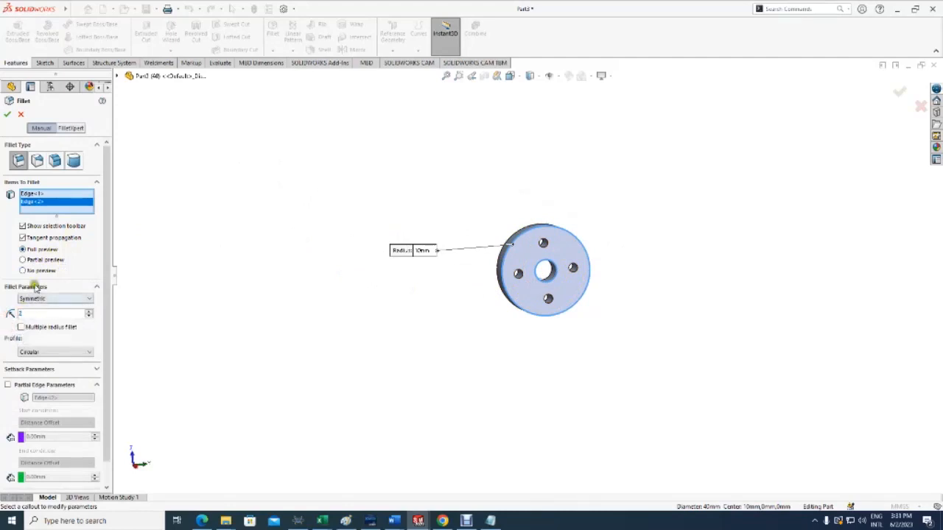
pyautogui.click(29, 261)
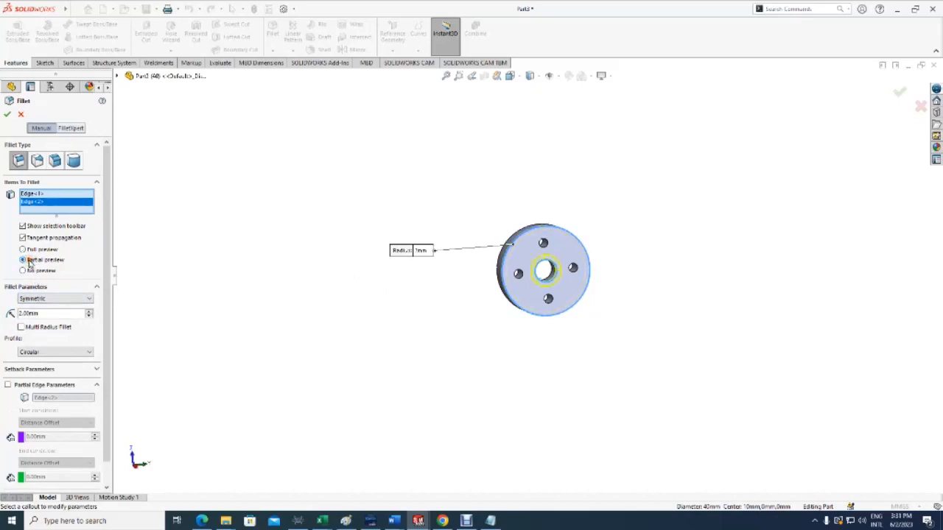
pyautogui.click(23, 249)
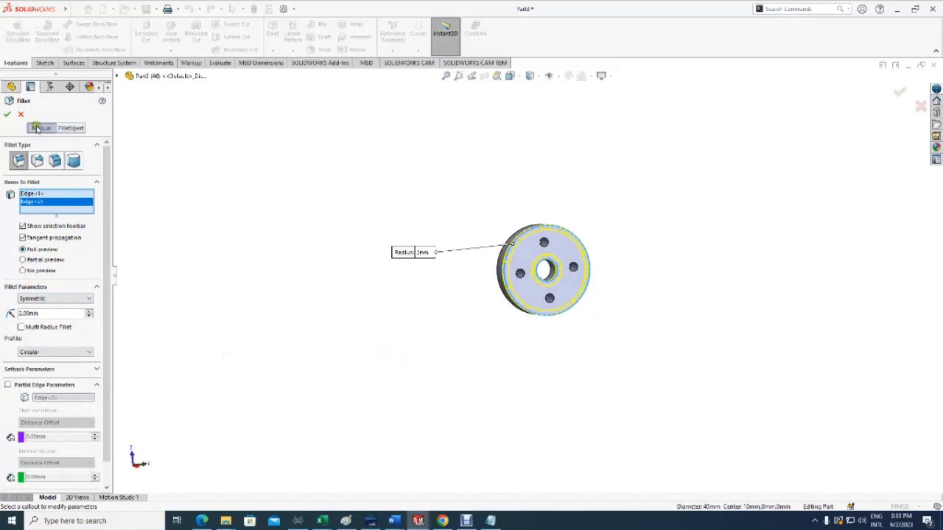
pyautogui.click(7, 114)
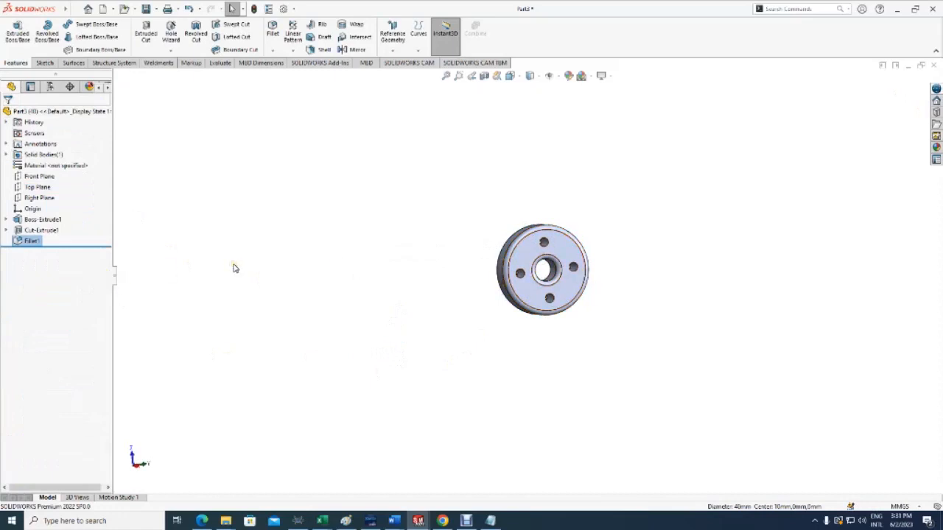
# - Rename the fillet's radius dimension to FILLET
pyautogui.click(30, 242)
pyautogui.click(30, 242)
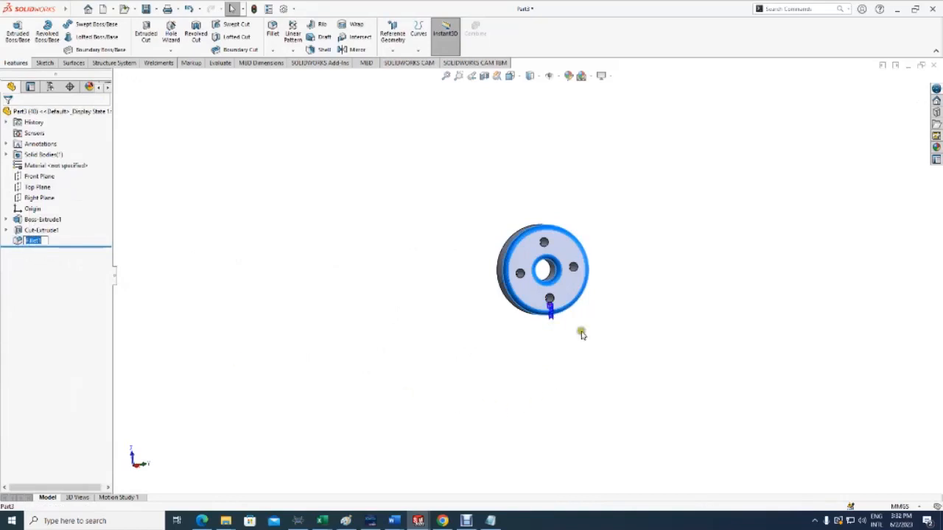
pyautogui.scroll(-5, 557, 329)
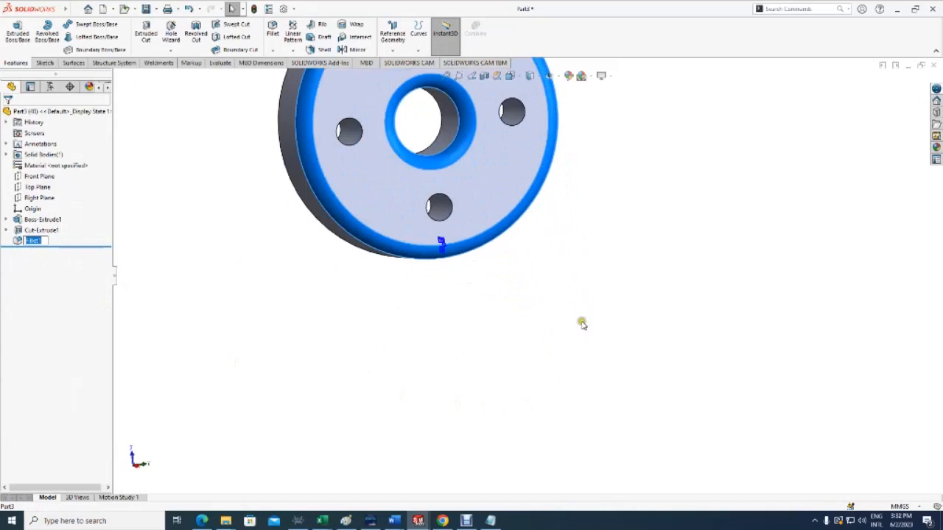
pyautogui.scroll(3, 582, 324)
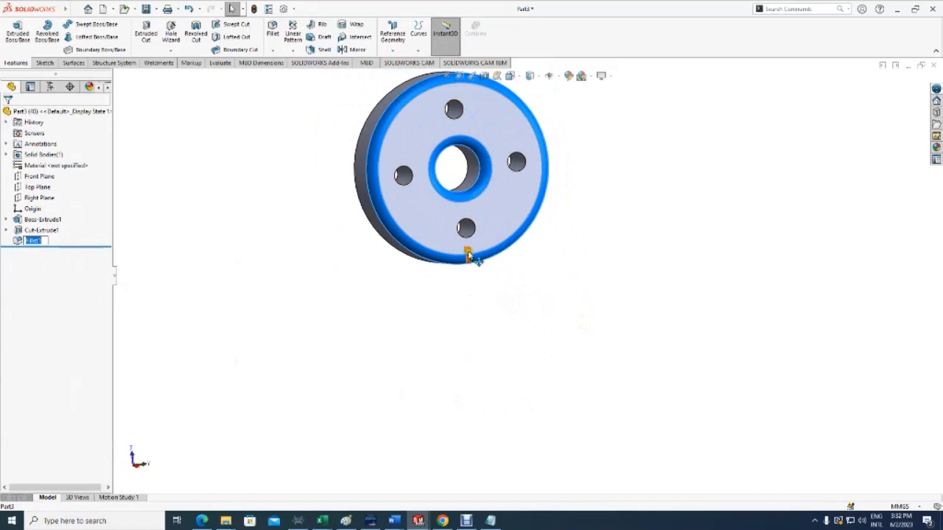
pyautogui.doubleClick(474, 258)
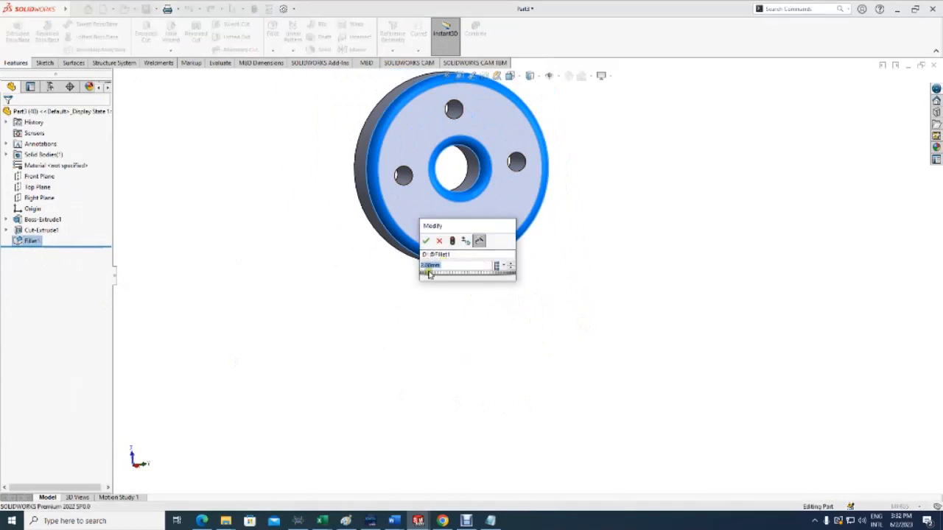
pyautogui.click(446, 255)
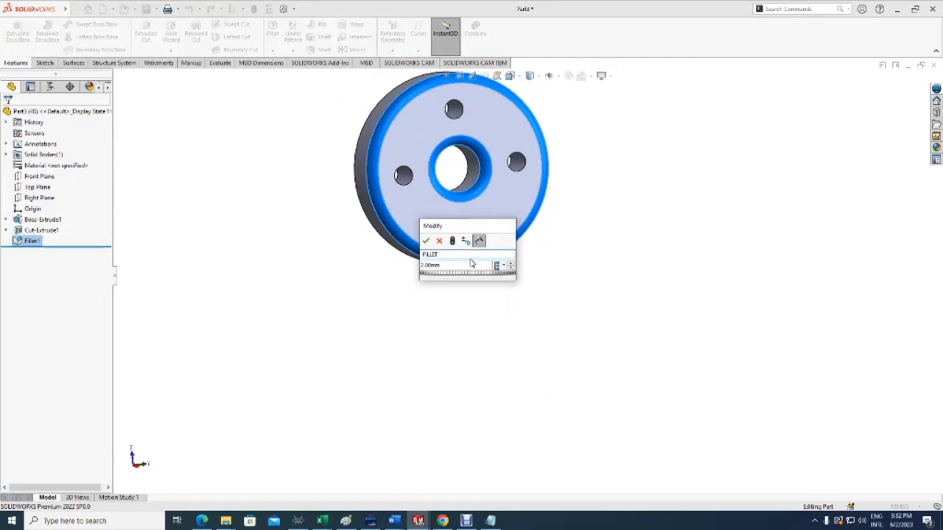
pyautogui.click(427, 242)
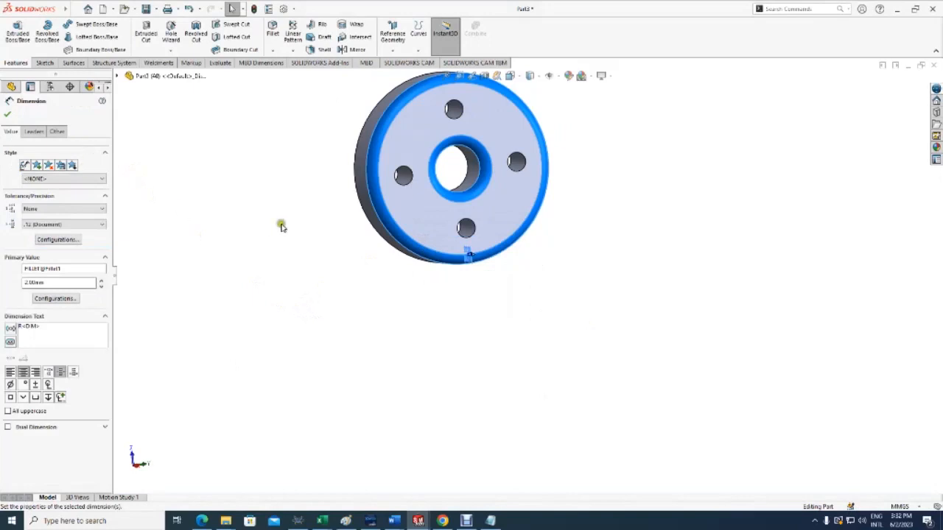
pyautogui.click(16, 115)
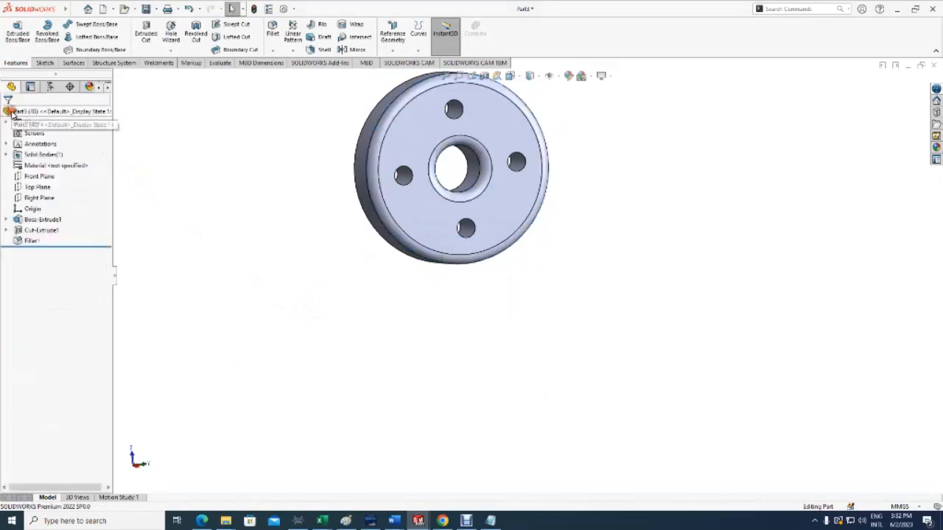
# - Open the Excel design table for editing without adding the suggested fillet state parameter
pyautogui.click(50, 86)
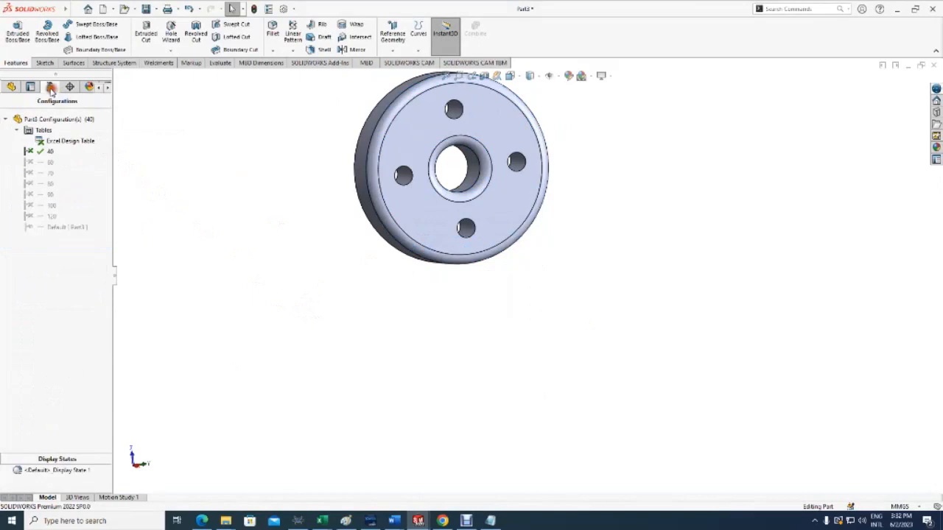
pyautogui.rightClick(66, 142)
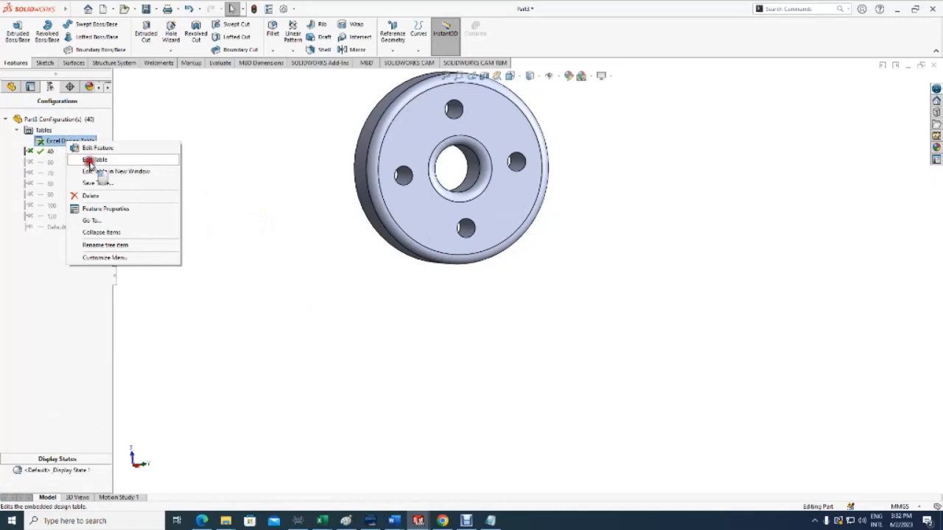
pyautogui.click(94, 160)
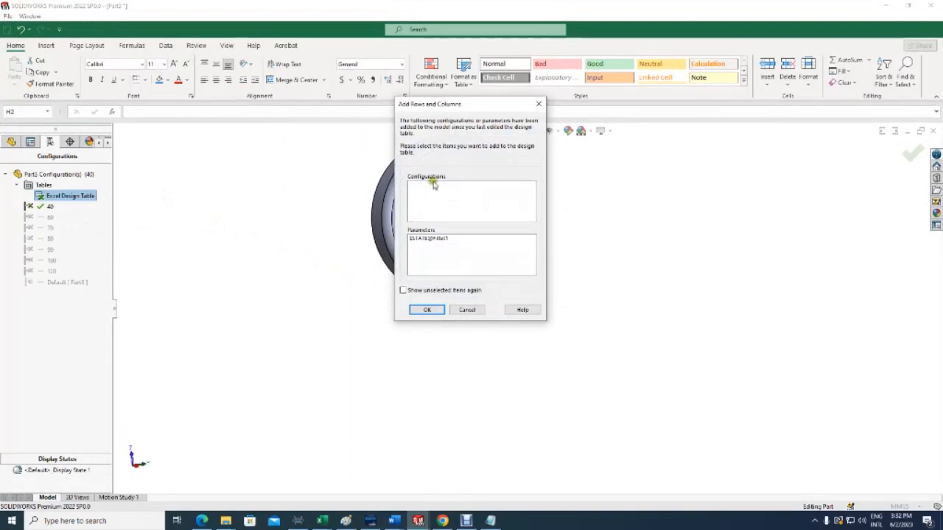
pyautogui.click(434, 312)
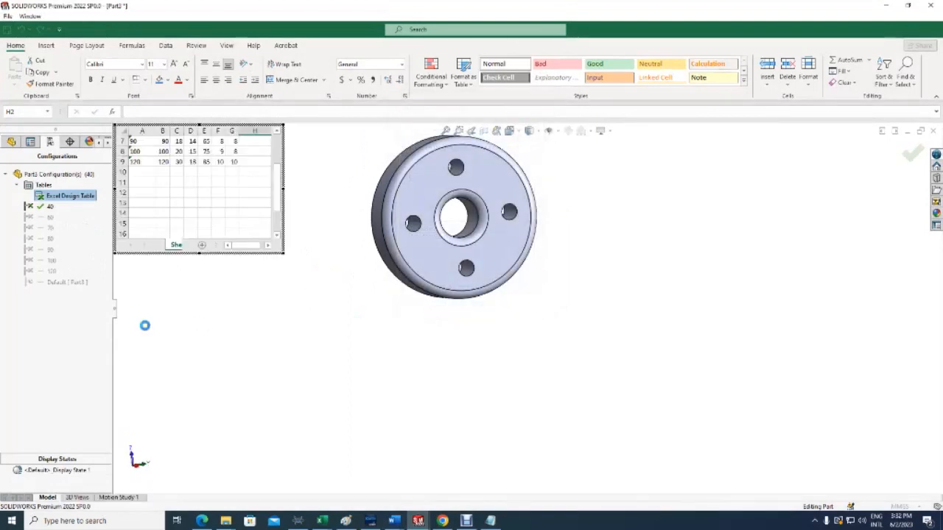
pyautogui.moveTo(277, 184); pyautogui.dragTo(277, 141)
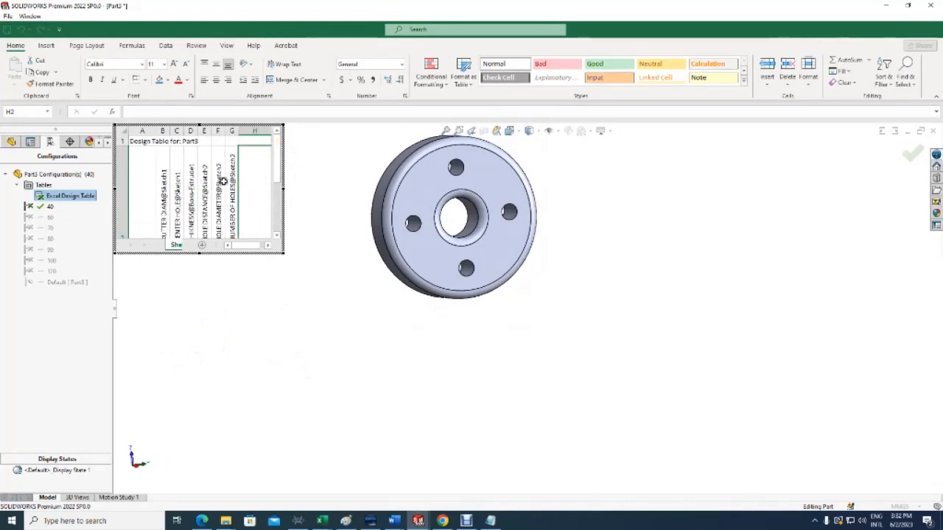
# - Add the fillet's FILLET radius dimension to the design table as a new column after the number of holes
pyautogui.click(10, 142)
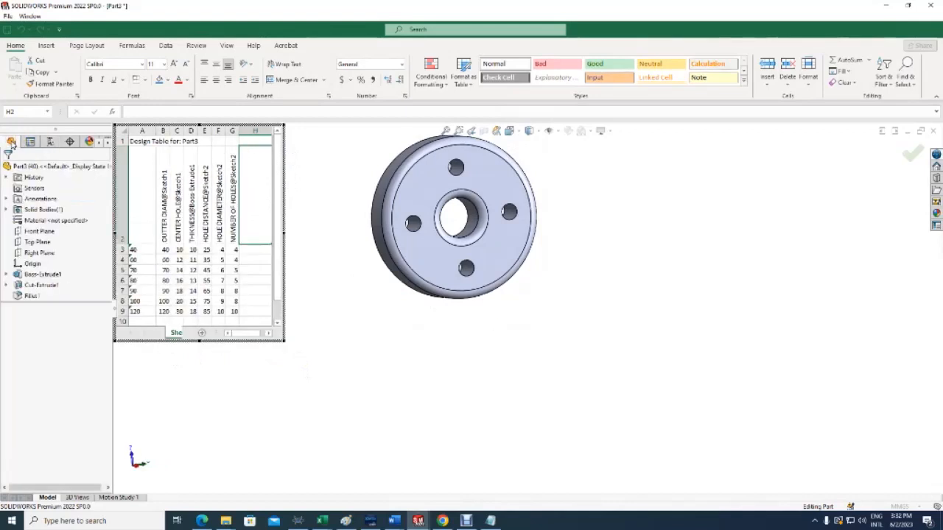
pyautogui.click(27, 296)
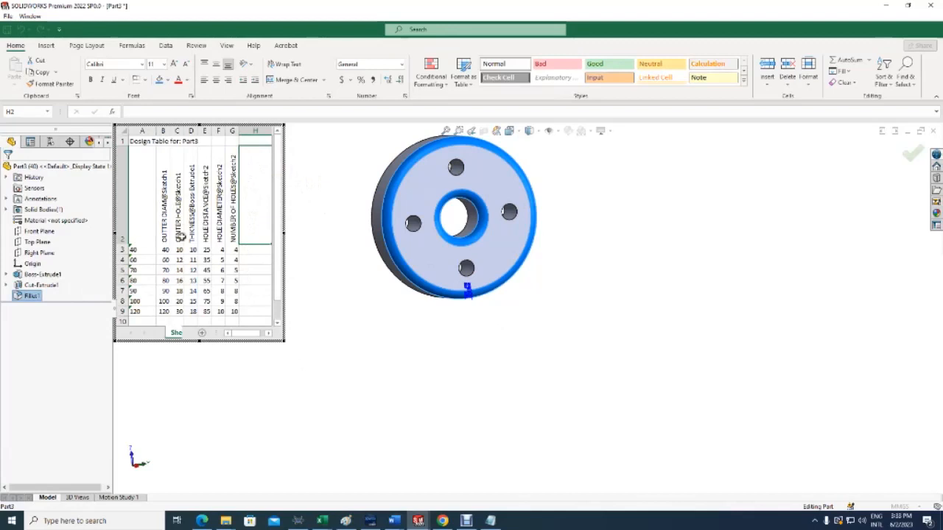
pyautogui.click(475, 297)
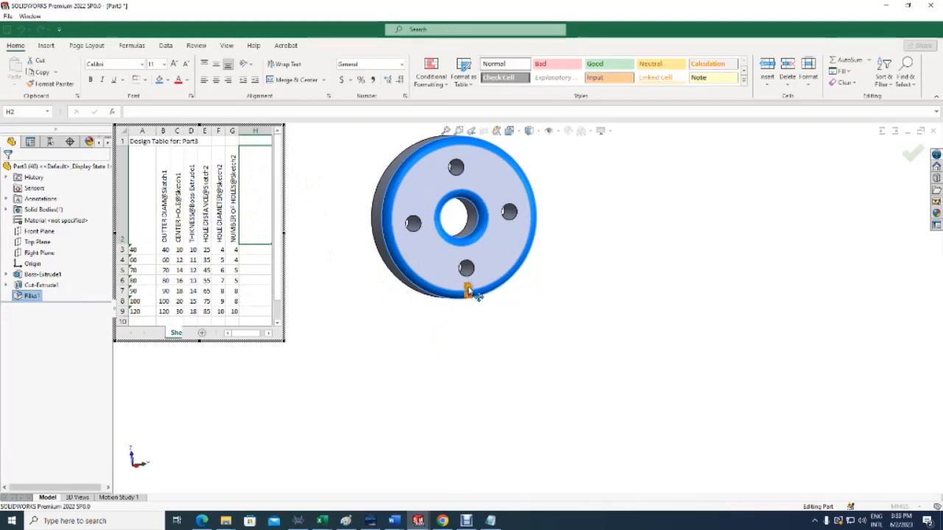
pyautogui.doubleClick(470, 288)
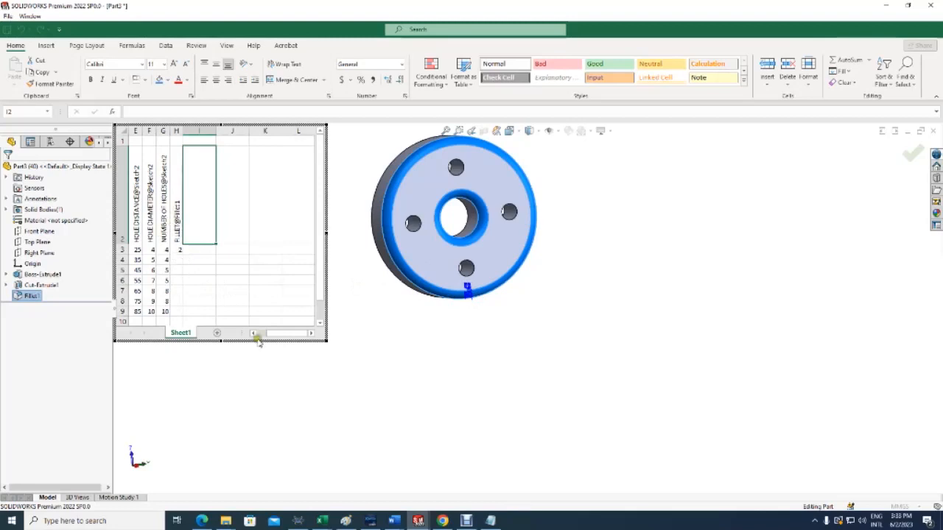
pyautogui.moveTo(269, 334); pyautogui.dragTo(257, 334)
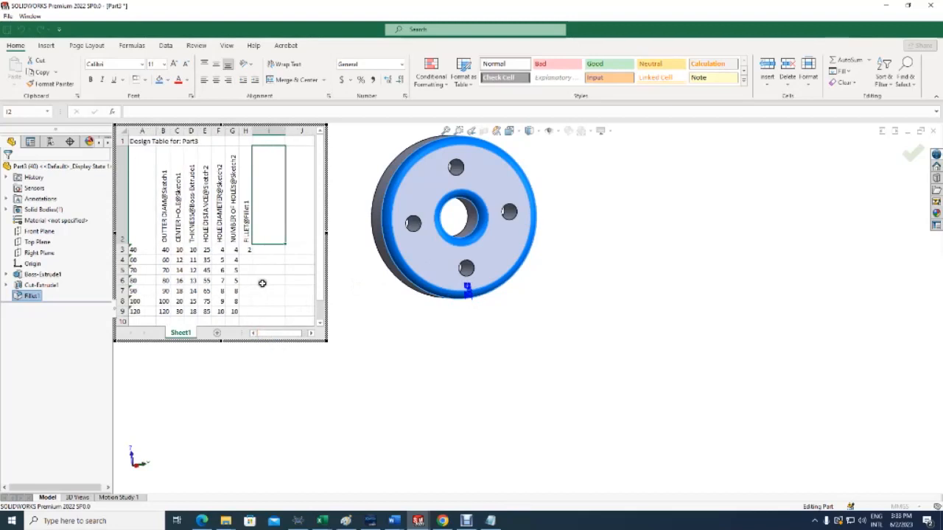
pyautogui.click(261, 282)
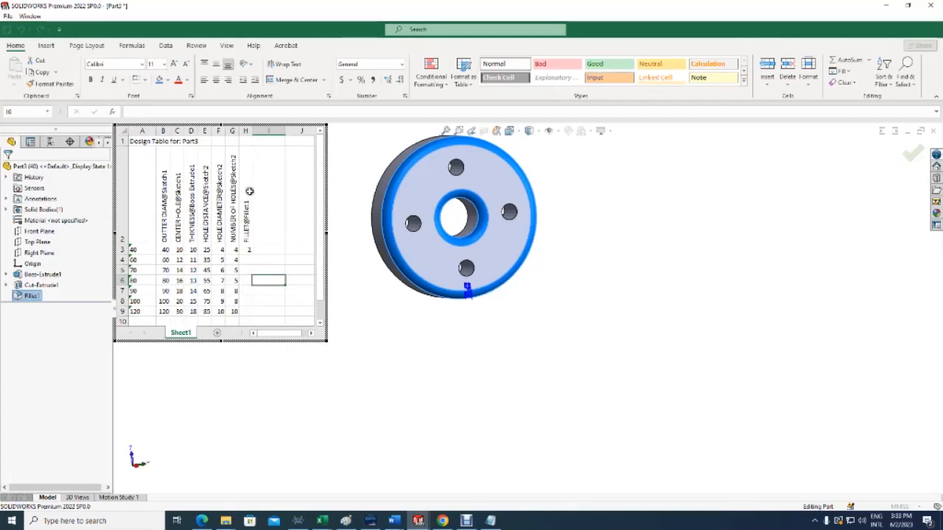
# - Delete the fillet radius column from the design table, then widen the table frame and close the table
pyautogui.click(247, 130)
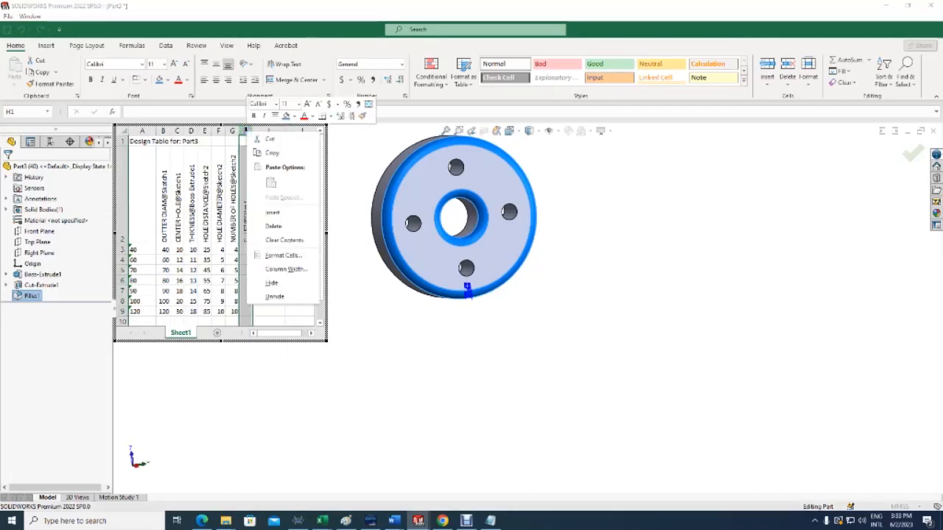
pyautogui.click(270, 225)
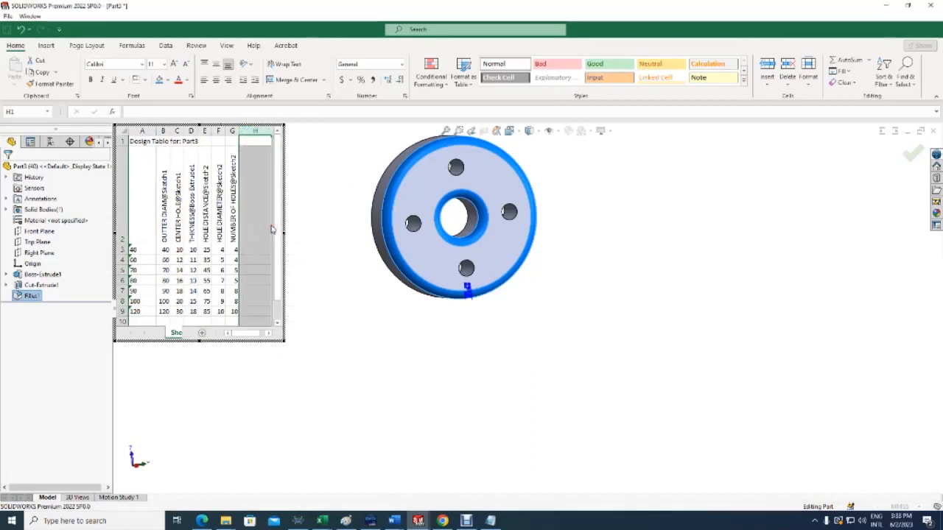
pyautogui.moveTo(283, 237); pyautogui.dragTo(326, 245)
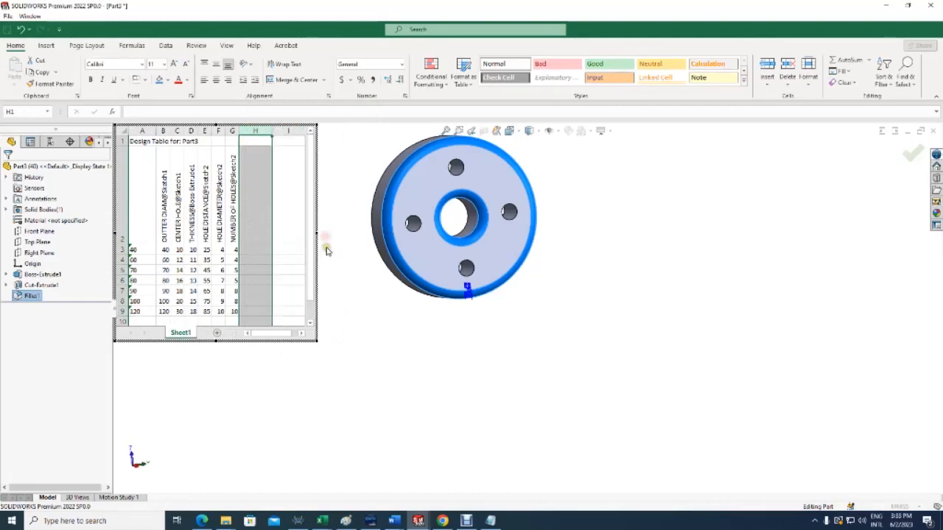
pyautogui.click(355, 369)
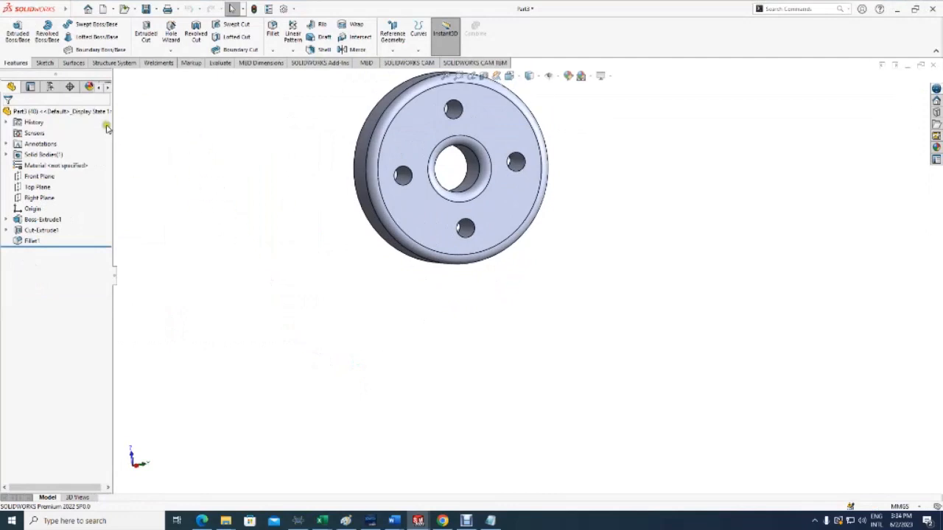
# - Reopen the Excel design table for editing from the part's configurations
pyautogui.click(52, 87)
pyautogui.click(65, 141)
pyautogui.rightClick(66, 142)
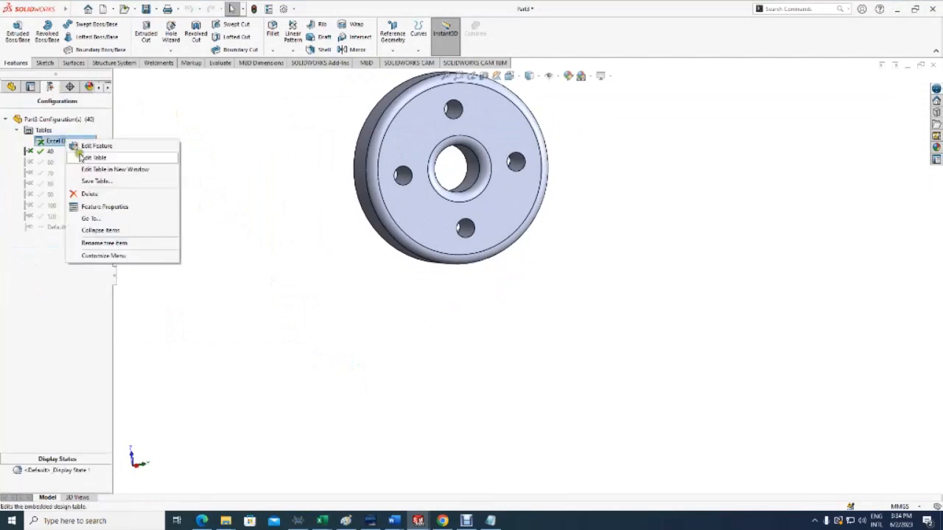
pyautogui.click(89, 156)
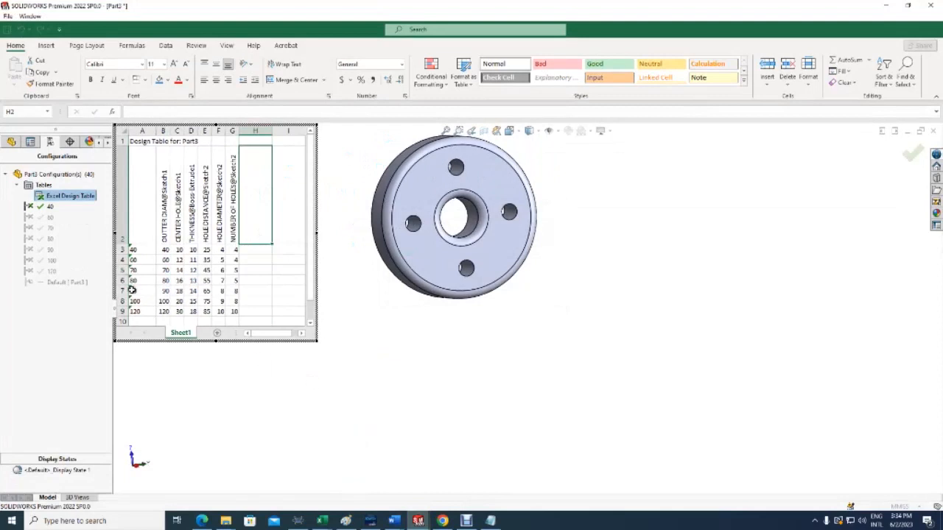
# - Add the fillet's FILLET radius dimension to the design table as a column after the number of holes and widen the table frame
pyautogui.click(10, 140)
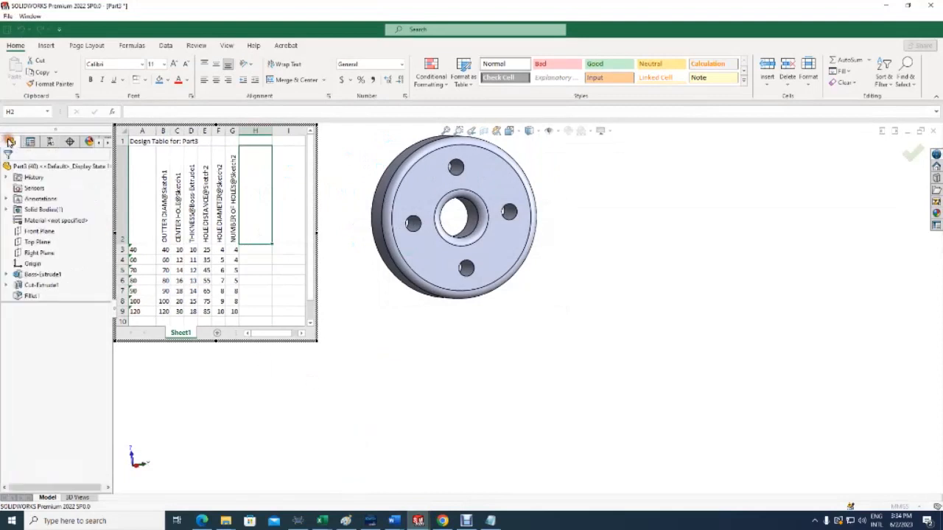
pyautogui.click(30, 296)
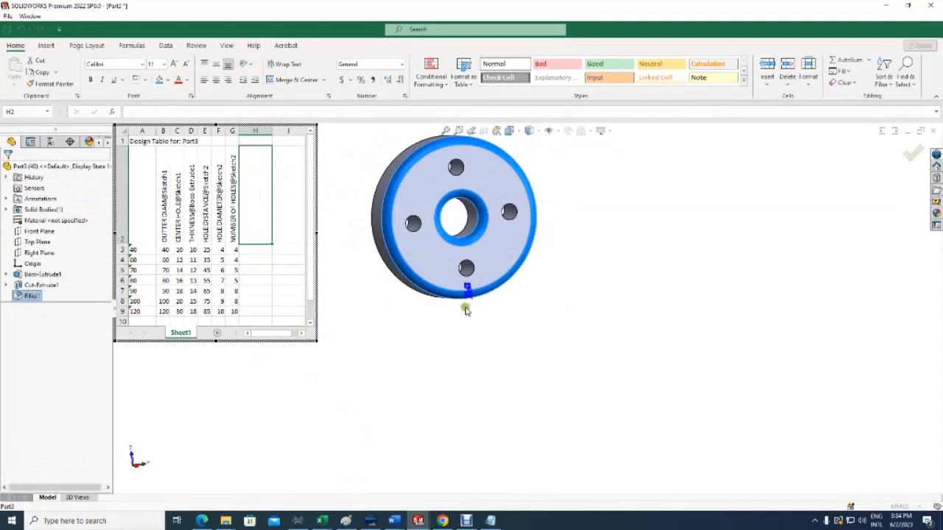
pyautogui.doubleClick(467, 293)
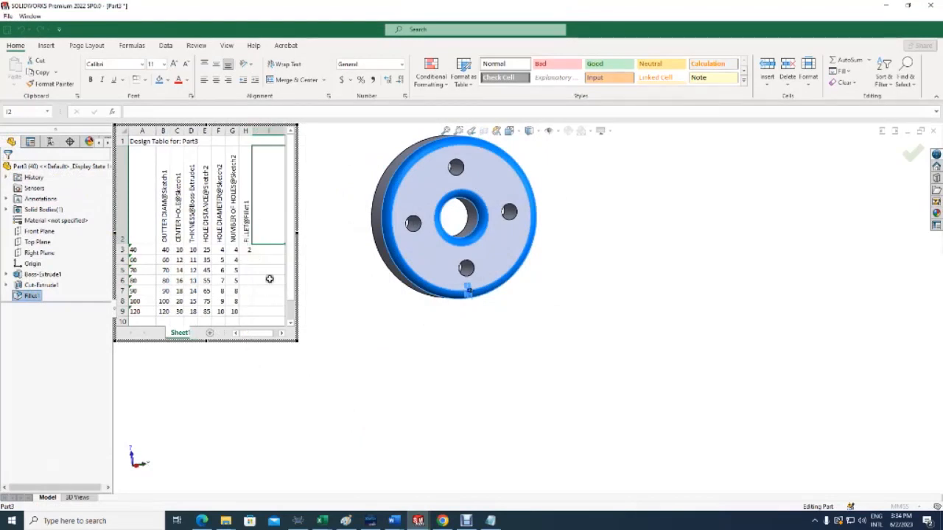
pyautogui.moveTo(299, 234); pyautogui.dragTo(361, 236)
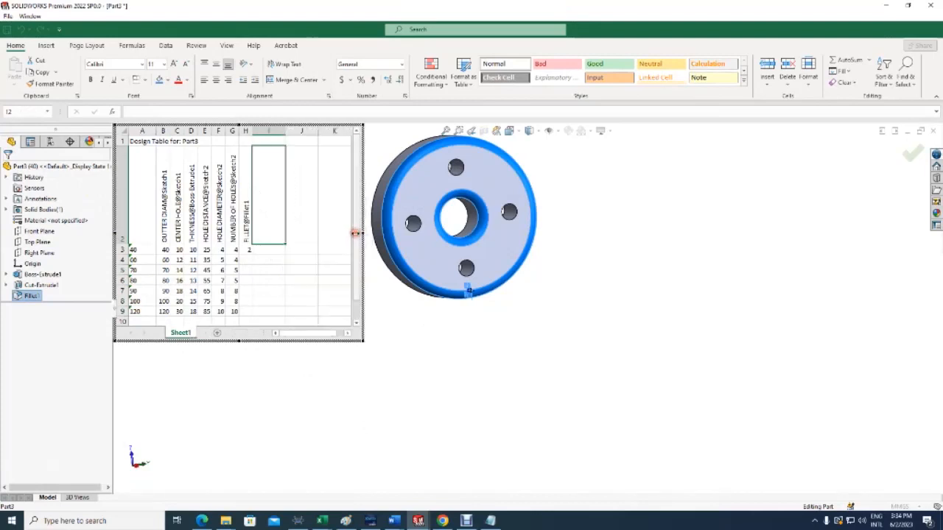
# - Enter a fillet radius of 2 for size 60, =H4+1 for size 70, and fill that formula down to size 120
pyautogui.click(245, 260)
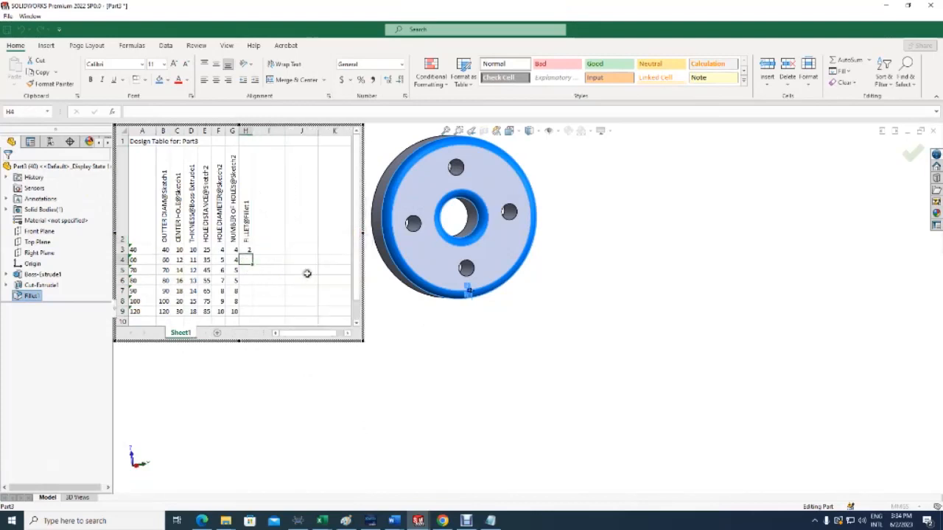
pyautogui.write('2')
pyautogui.press('Return')
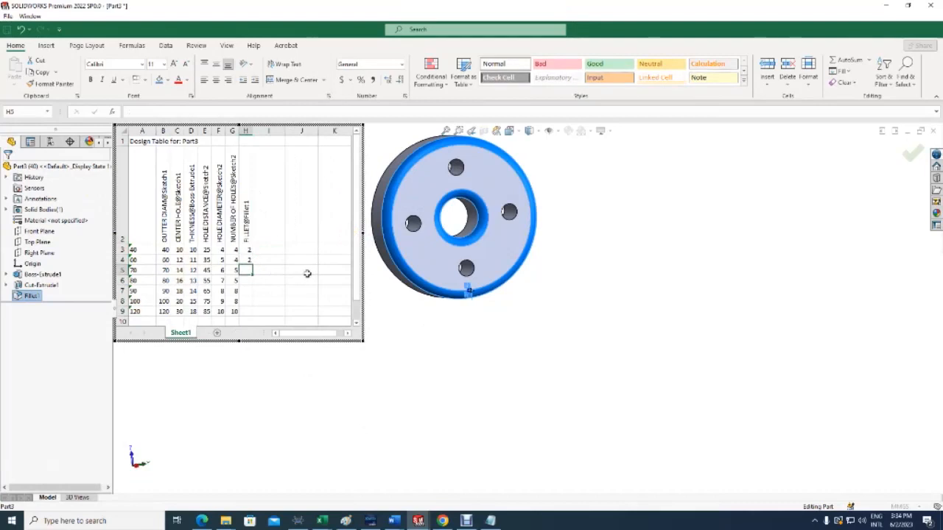
pyautogui.write('=')
pyautogui.click(248, 261)
pyautogui.write('+1')
pyautogui.press('Return')
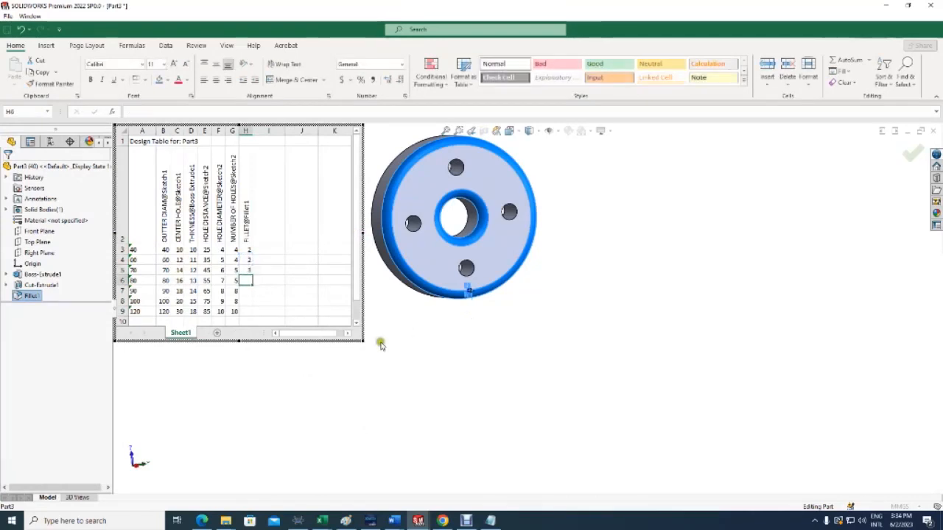
pyautogui.click(249, 269)
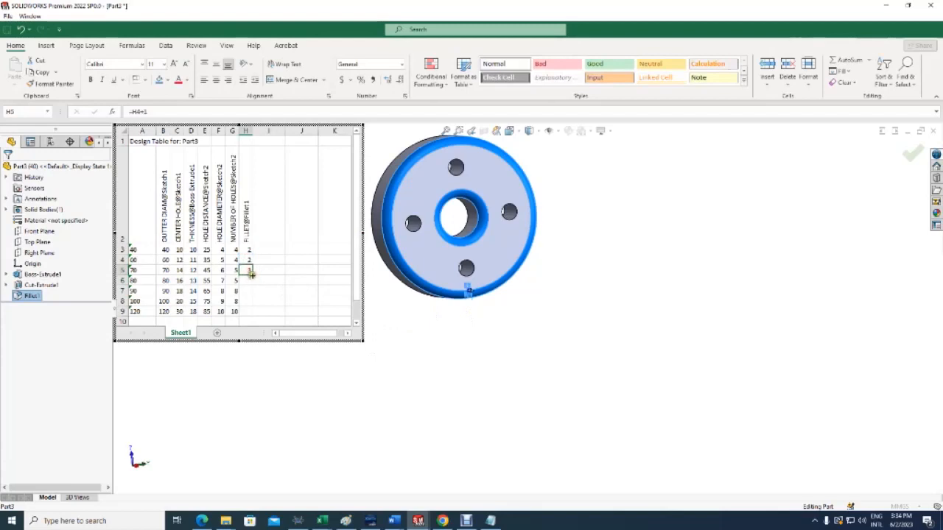
pyautogui.moveTo(251, 273); pyautogui.dragTo(251, 312)
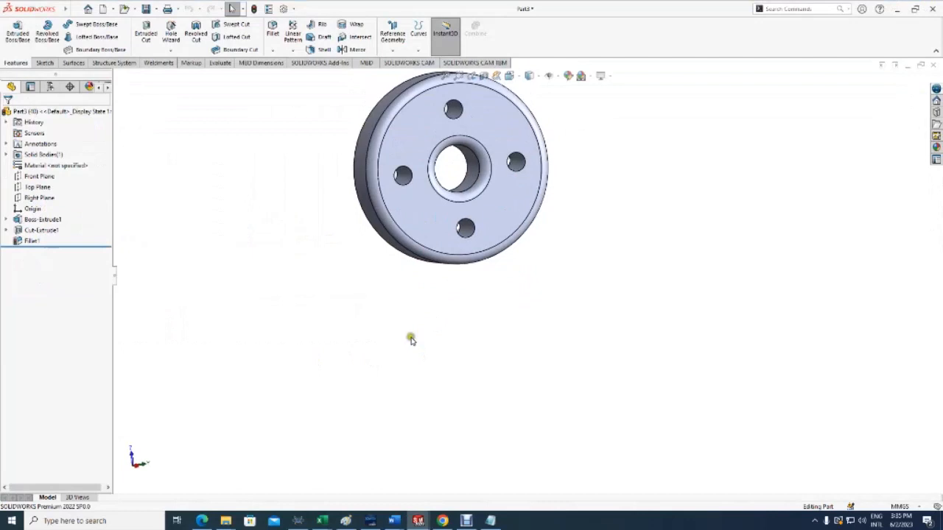
# - Highlight the fillet on the model, and activate configuration 60 with a rebuild to check its fillets
pyautogui.click(30, 242)
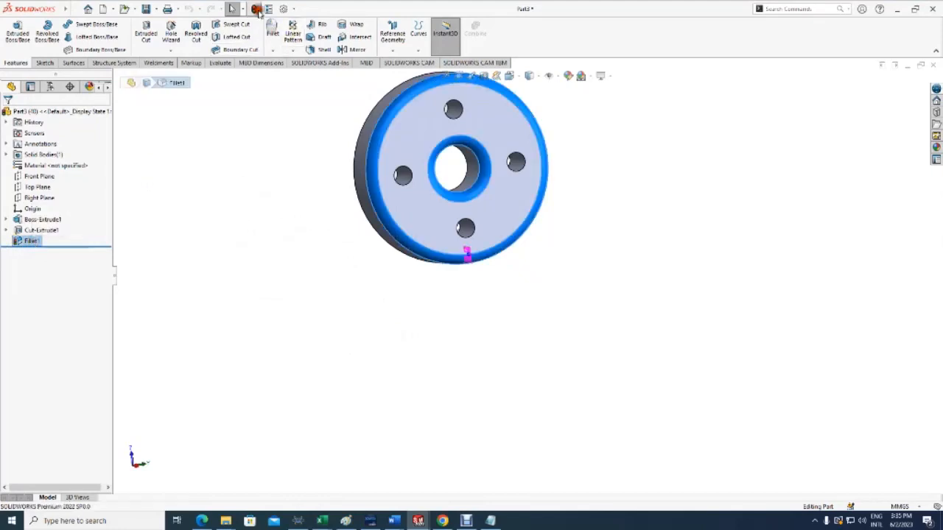
pyautogui.click(238, 144)
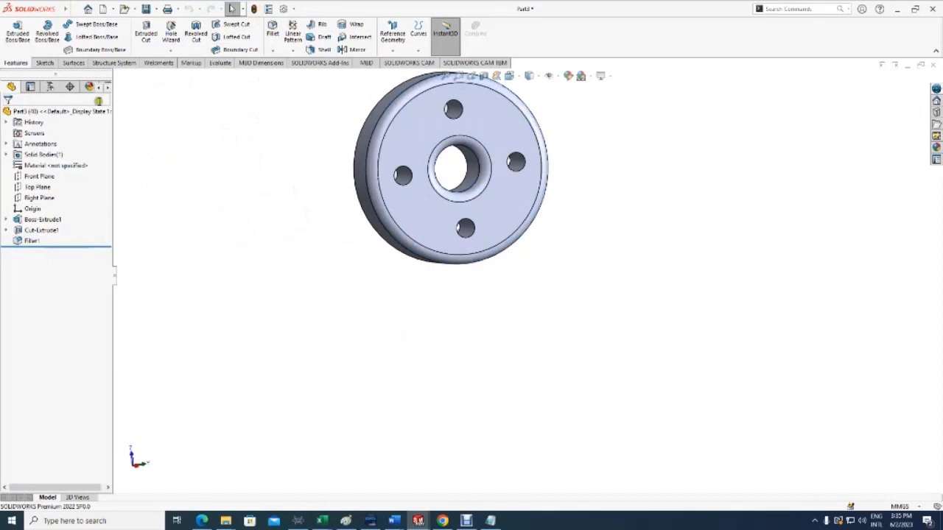
pyautogui.click(50, 87)
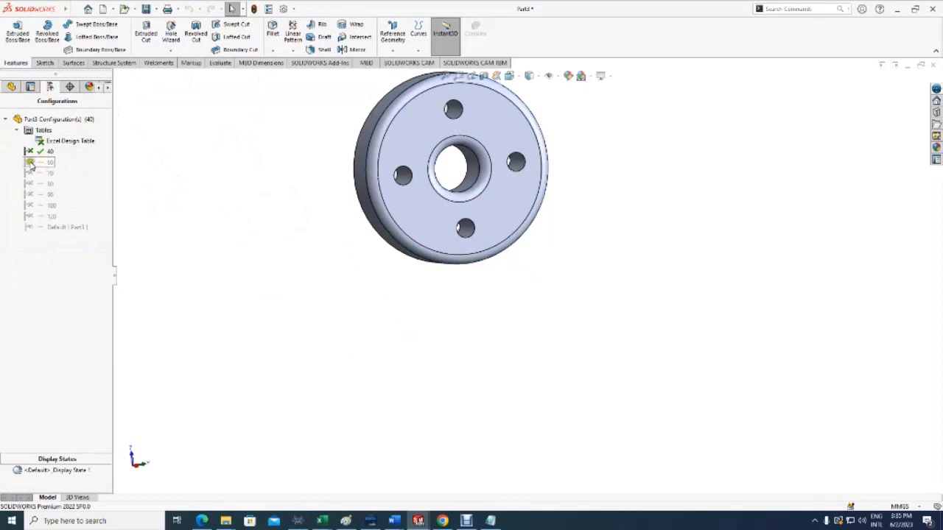
pyautogui.click(32, 153)
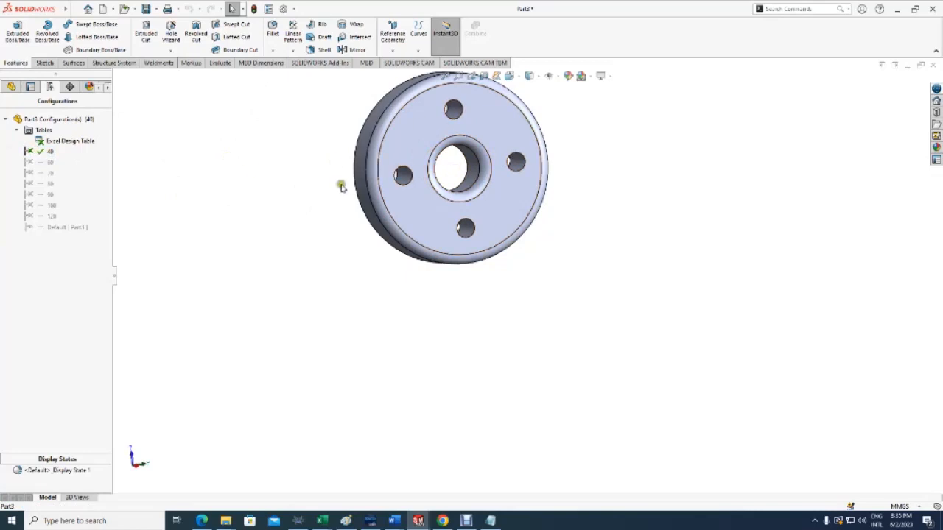
pyautogui.doubleClick(28, 162)
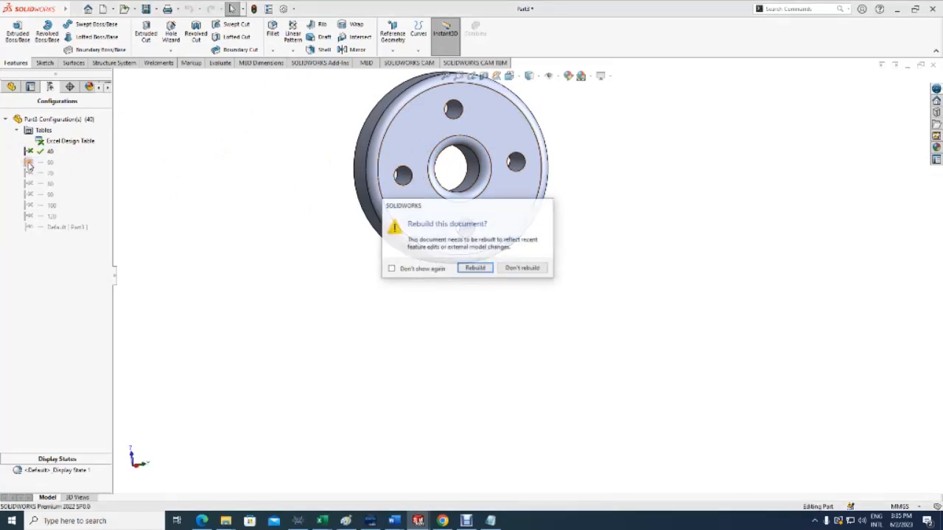
pyautogui.click(475, 269)
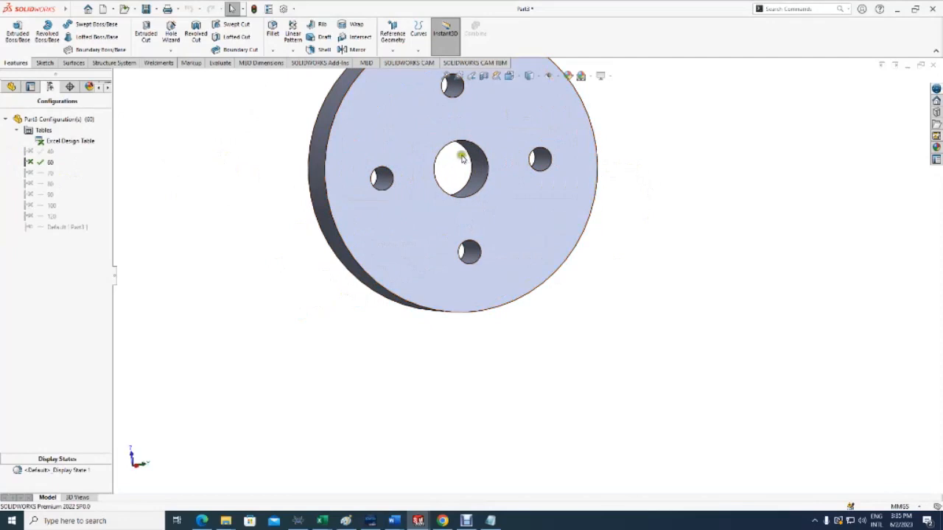
# - Activate configurations 70, 80 and 90 in turn to check the fillets on each size
pyautogui.click(31, 174)
pyautogui.doubleClick(29, 173)
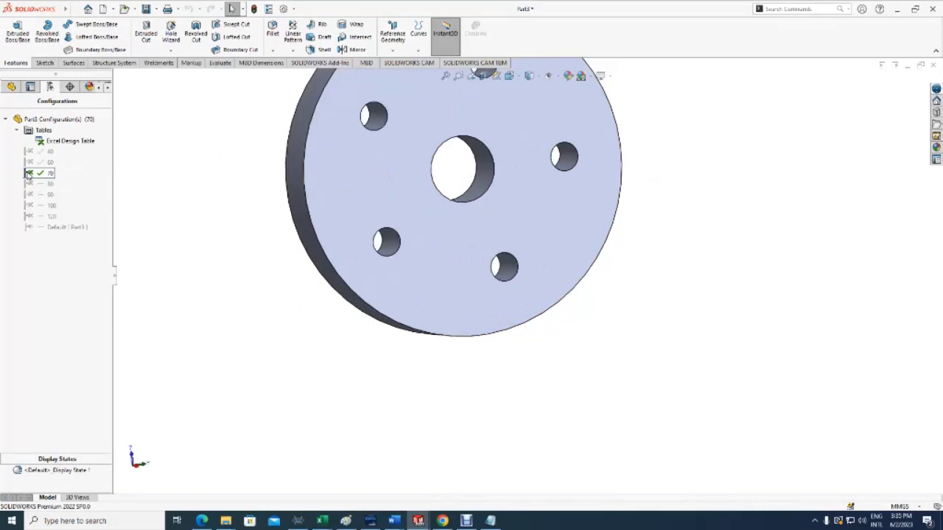
pyautogui.click(35, 185)
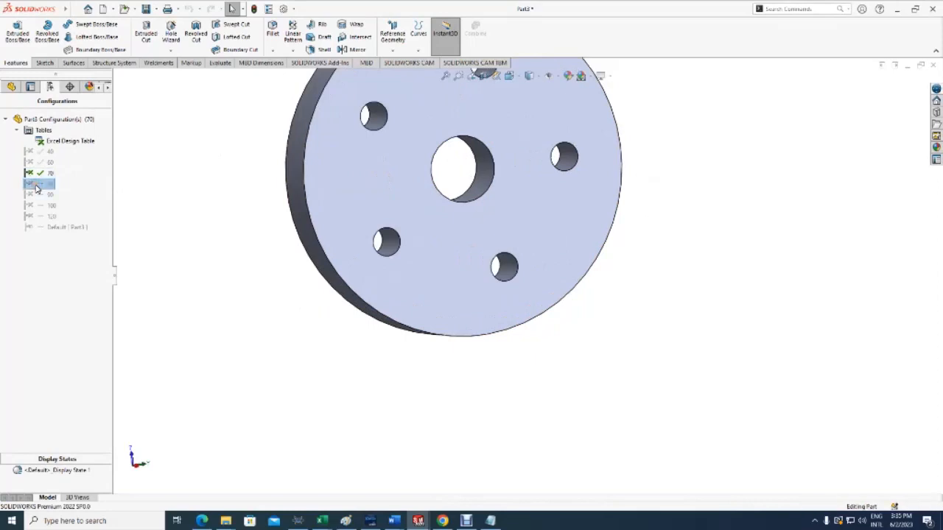
pyautogui.doubleClick(35, 184)
pyautogui.click(34, 195)
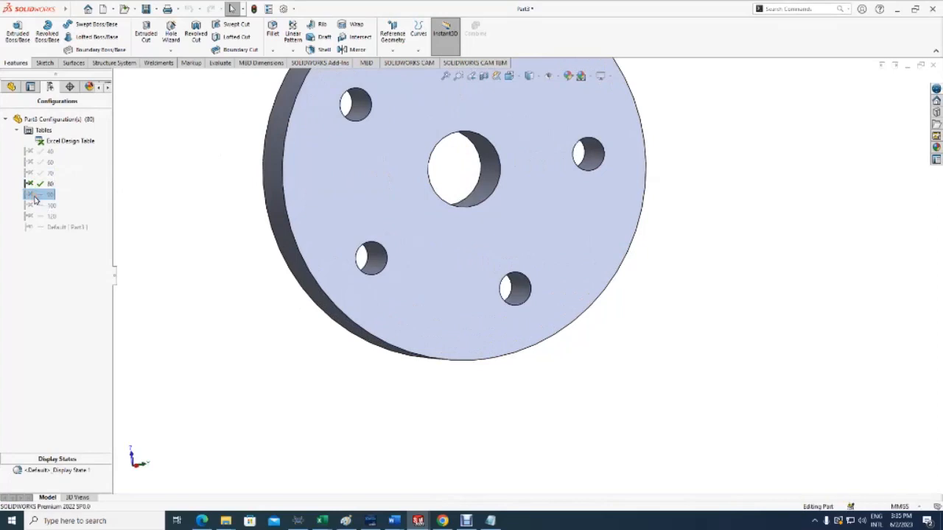
pyautogui.doubleClick(34, 196)
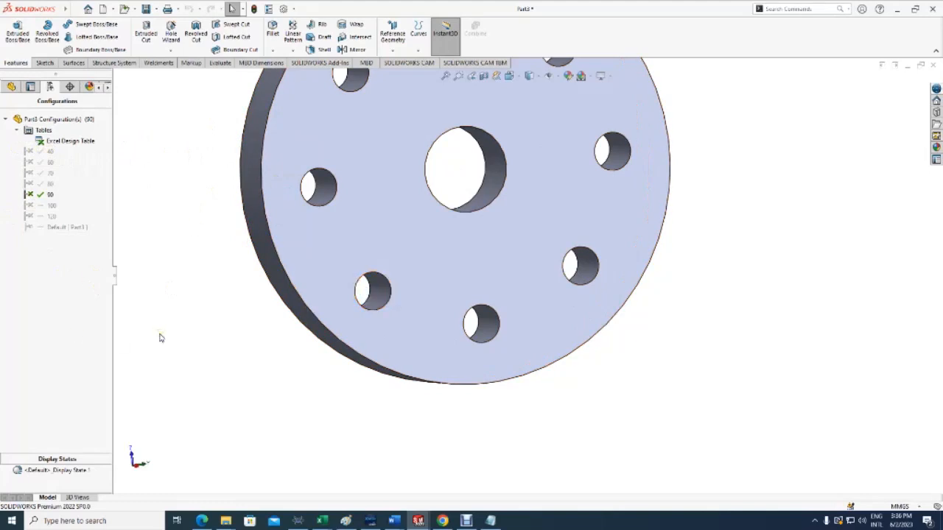
# - Open the per-configuration settings of the suppressed fillet feature with Configure Feature
pyautogui.click(11, 87)
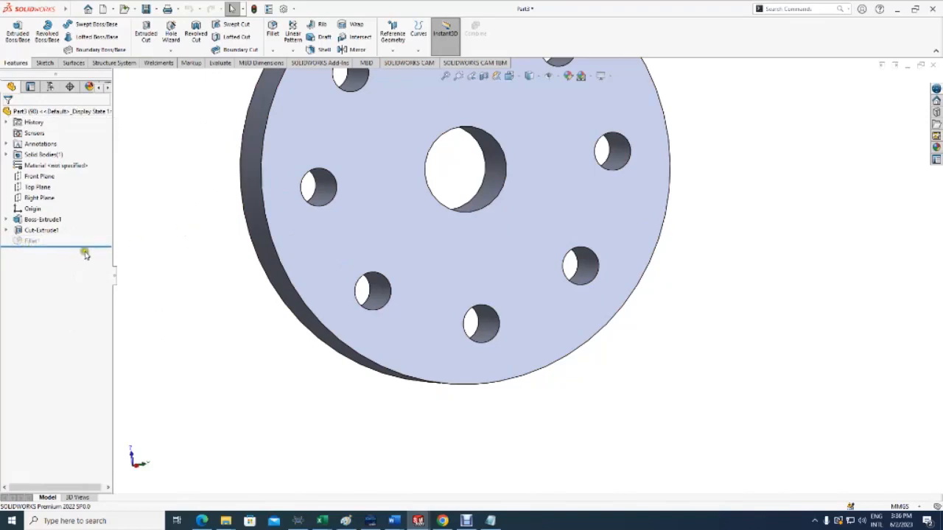
pyautogui.rightClick(28, 242)
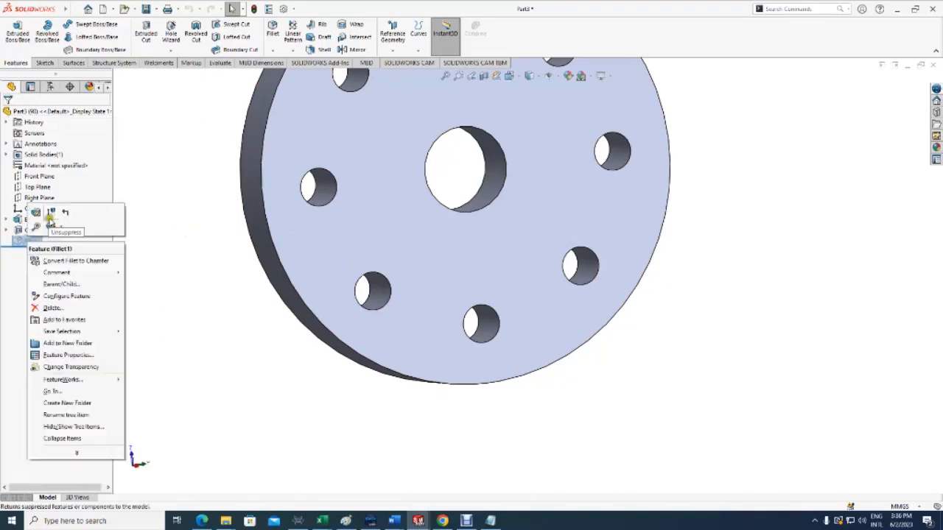
pyautogui.click(5, 277)
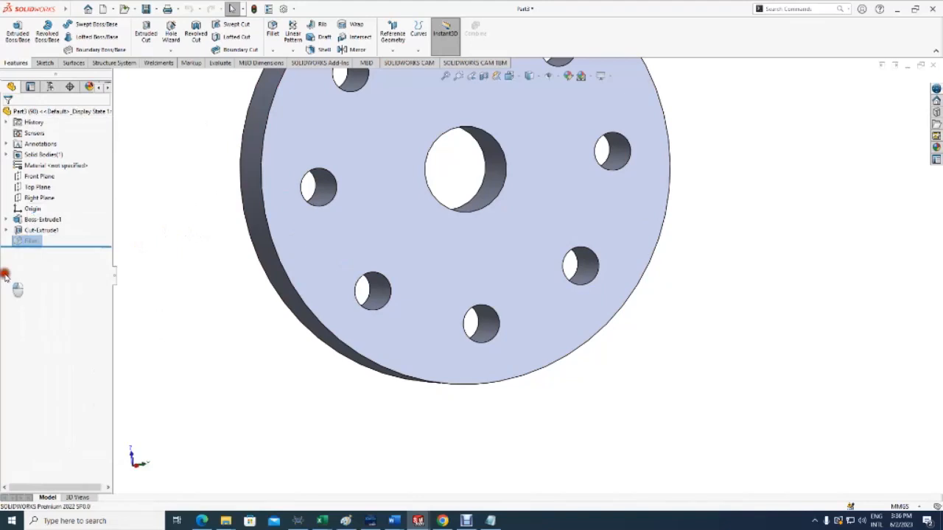
pyautogui.click(31, 243)
pyautogui.rightClick(31, 243)
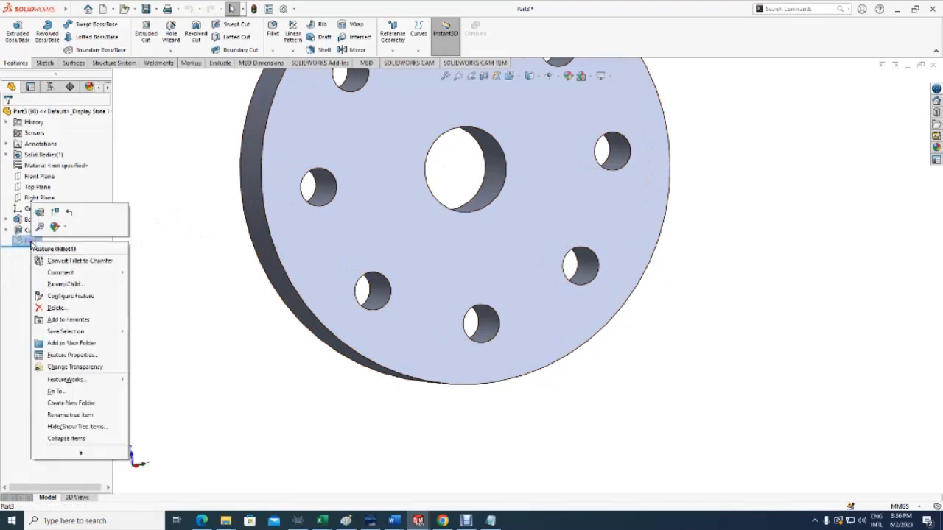
pyautogui.click(74, 296)
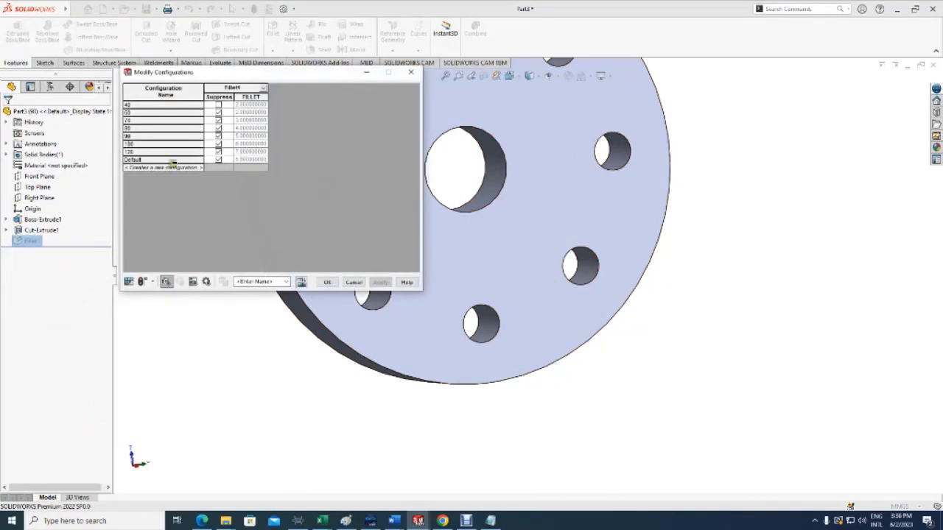
# - Unsuppress the fillet in configurations 60, 70, 80, 90, 100, 120 and Default, and apply the changes
pyautogui.click(218, 112)
pyautogui.click(218, 120)
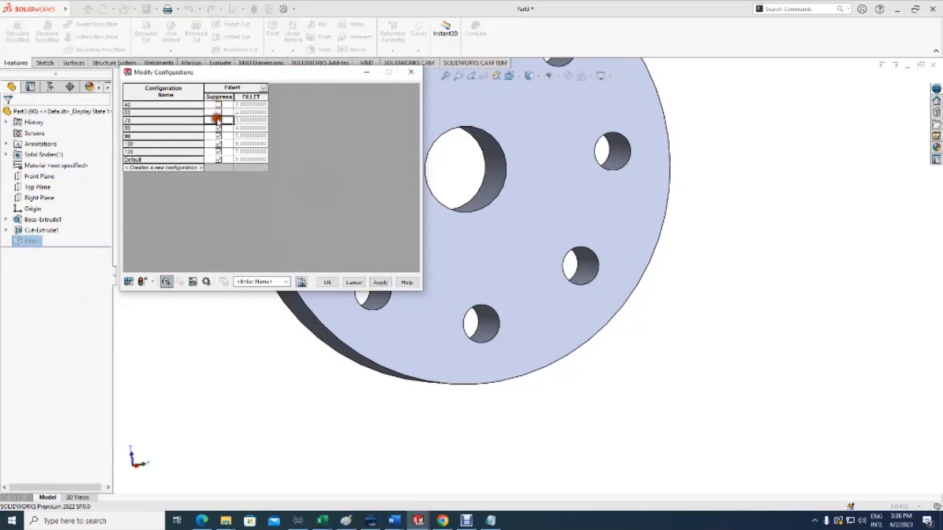
pyautogui.click(218, 129)
pyautogui.click(218, 136)
pyautogui.click(218, 144)
pyautogui.click(219, 151)
pyautogui.click(218, 159)
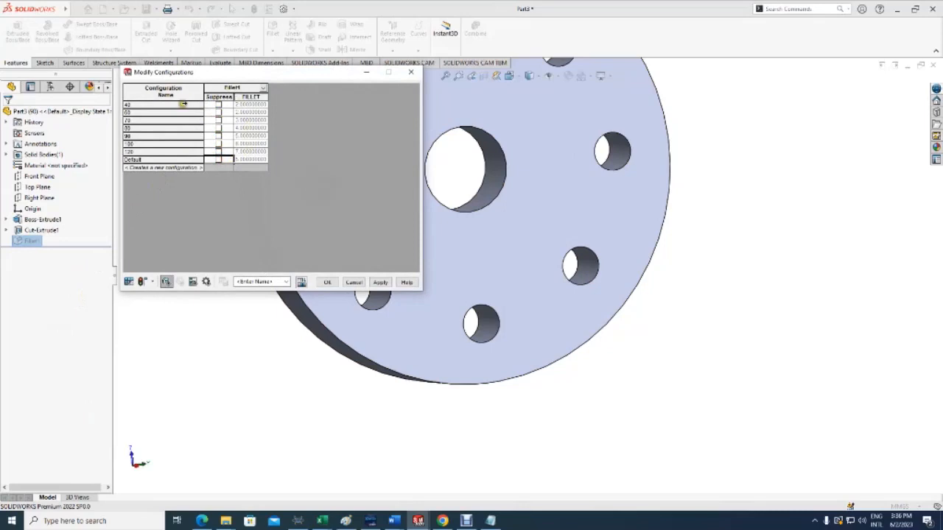
pyautogui.click(380, 283)
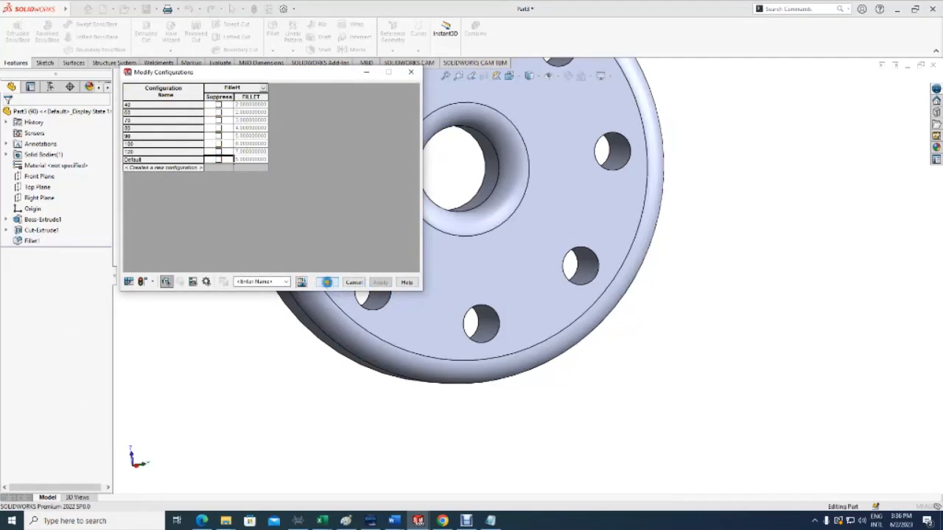
pyautogui.click(326, 282)
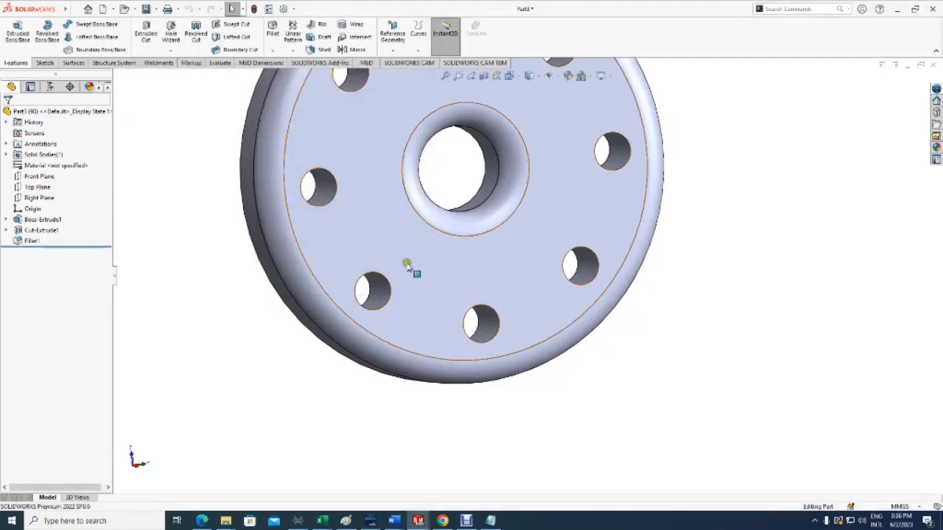
# - Activate configurations 100 and 120 in turn to check the fillets on the larger discs
pyautogui.scroll(3, 420, 254)
pyautogui.moveTo(232, 218); pyautogui.dragTo(271, 221, button='middle')
pyautogui.scroll(1, 271, 221)
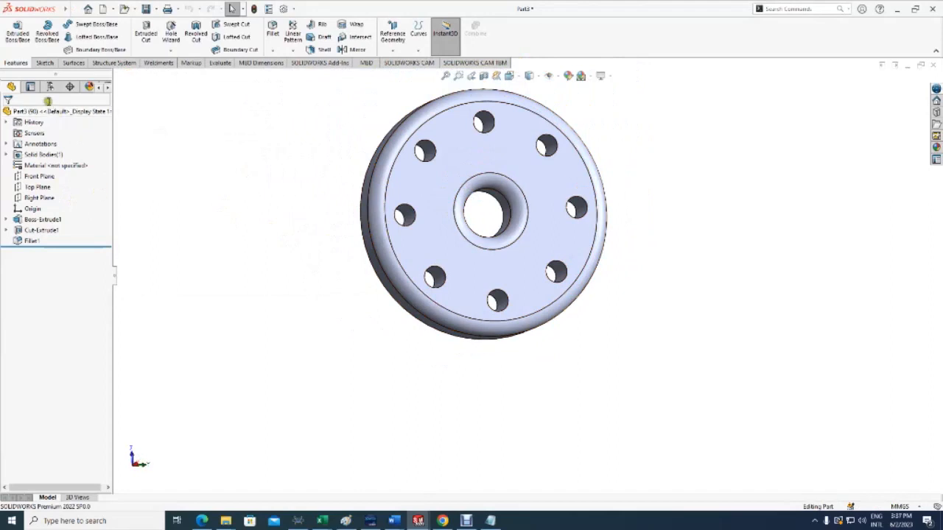
pyautogui.click(50, 86)
pyautogui.click(29, 206)
pyautogui.doubleClick(30, 206)
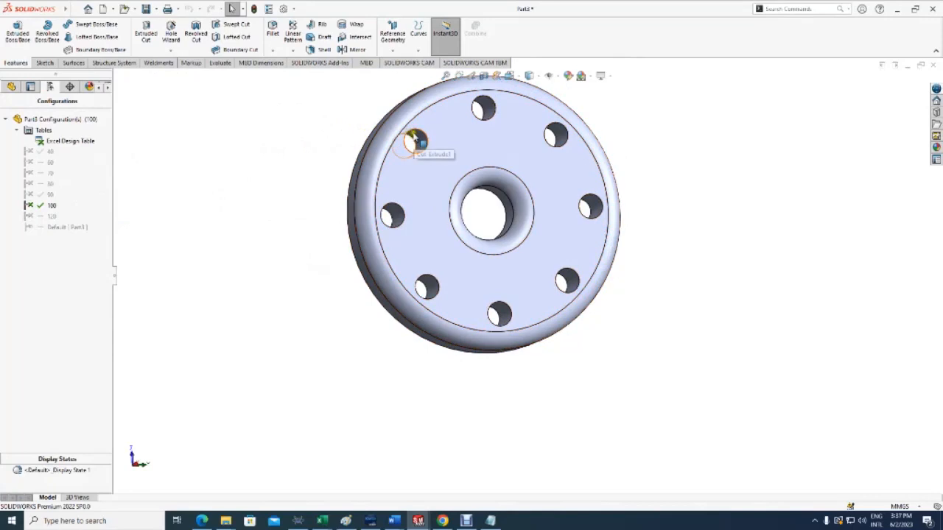
pyautogui.click(44, 216)
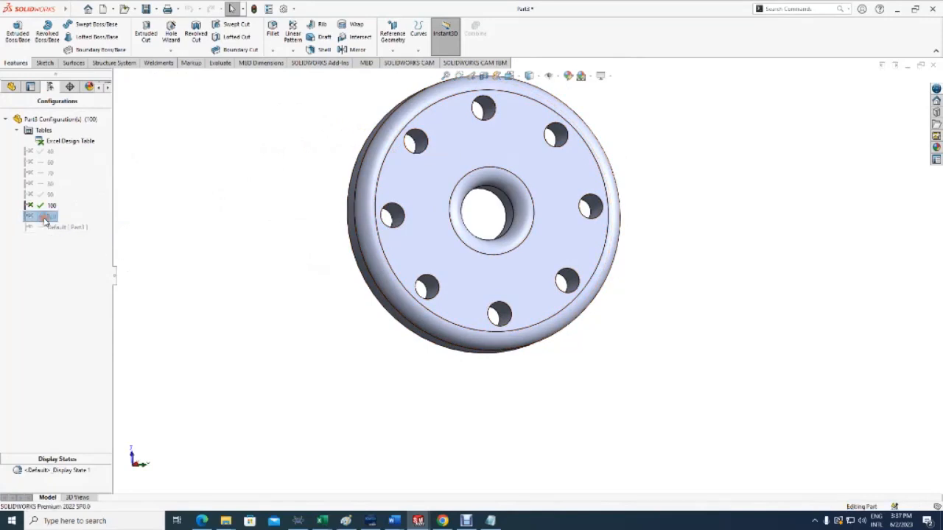
pyautogui.doubleClick(46, 217)
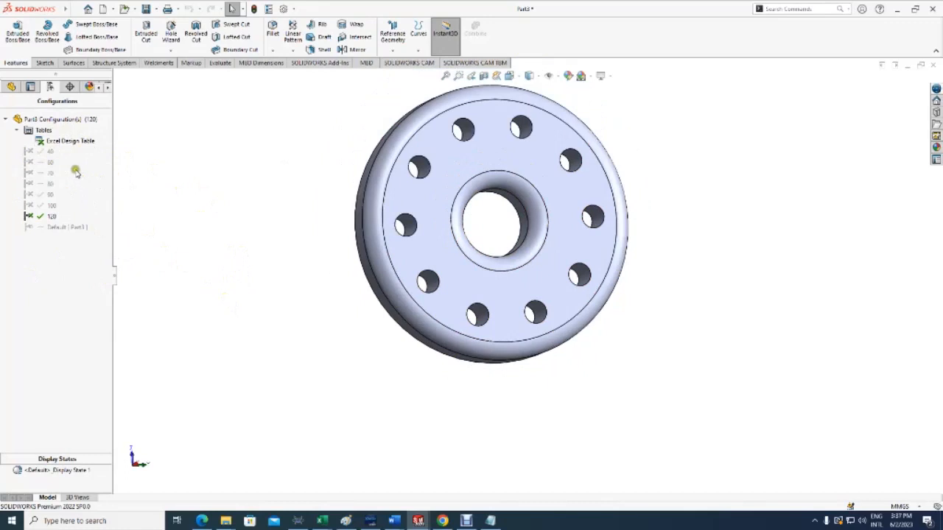
# - Compare configuration 40 with configuration 120, leaving 120 active in a standard isometric view
pyautogui.click(41, 151)
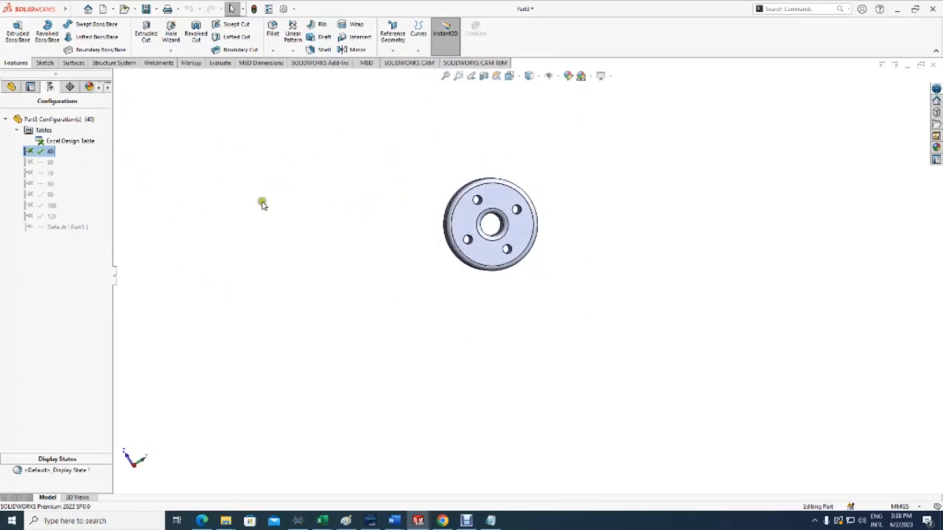
pyautogui.click(52, 216)
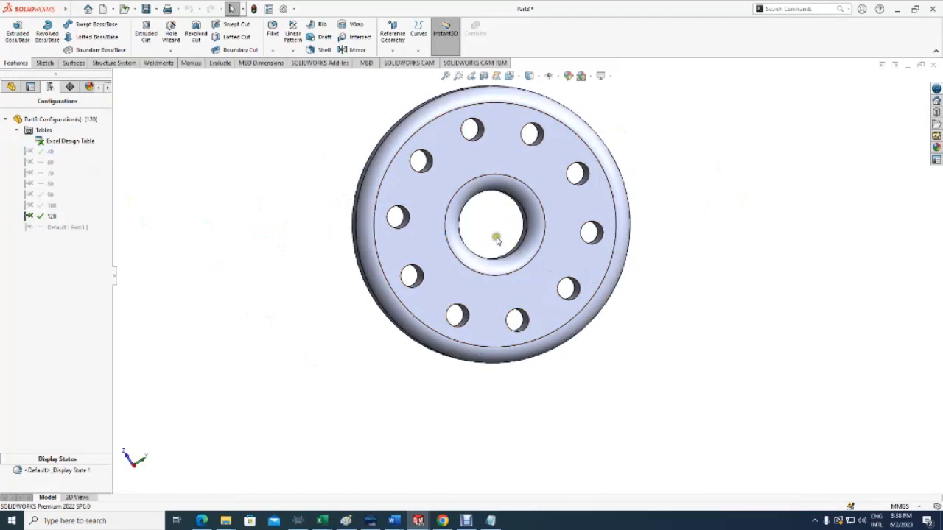
pyautogui.moveTo(263, 244); pyautogui.dragTo(290, 219, button='middle')
pyautogui.click(514, 77)
pyautogui.click(563, 91)
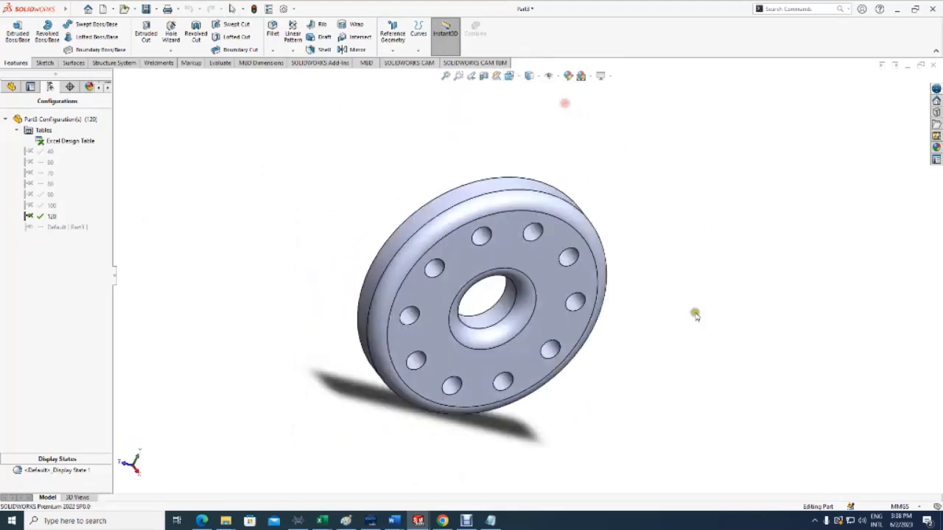